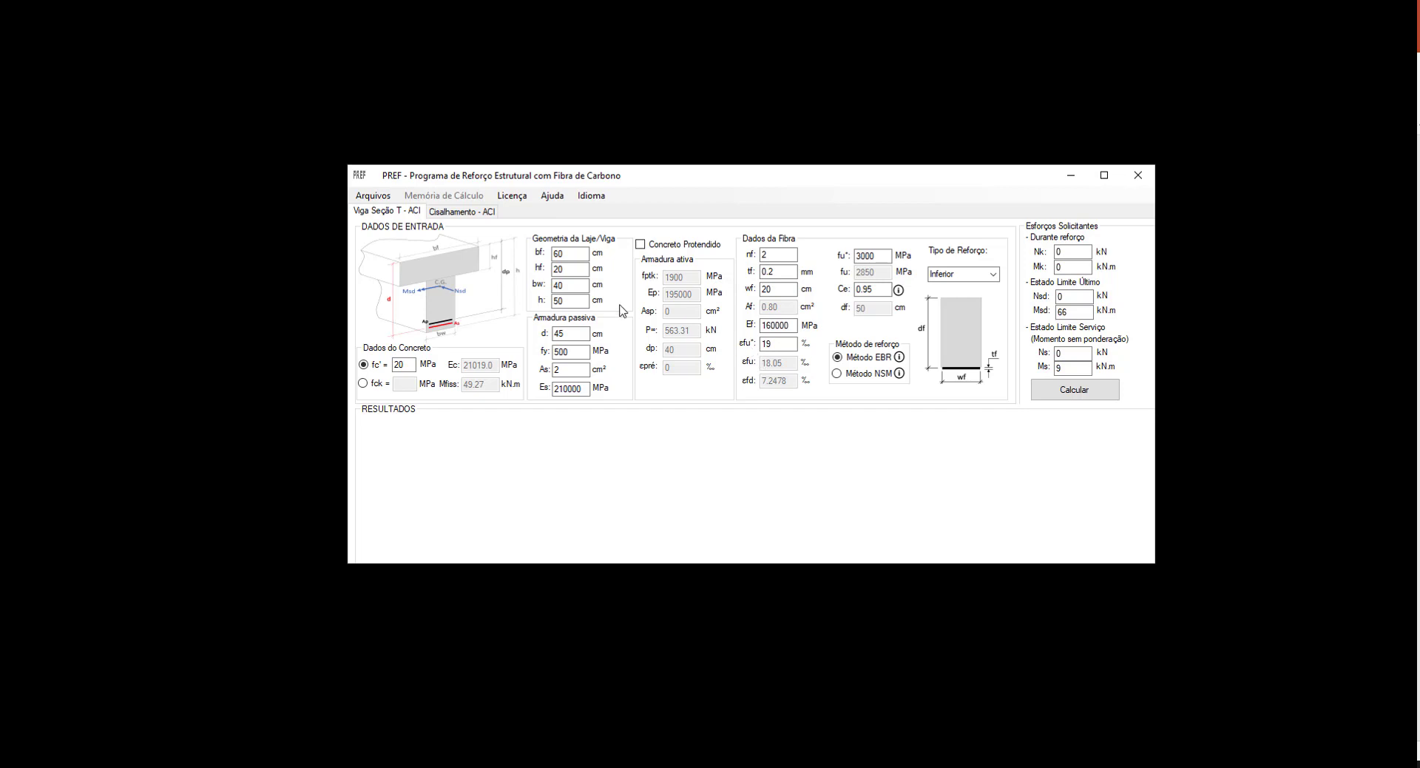
Step: Examine the slab and beam geometry fields, the passive reinforcement fields and the licence manager
click(581, 253)
click(581, 269)
click(581, 287)
click(580, 302)
click(526, 198)
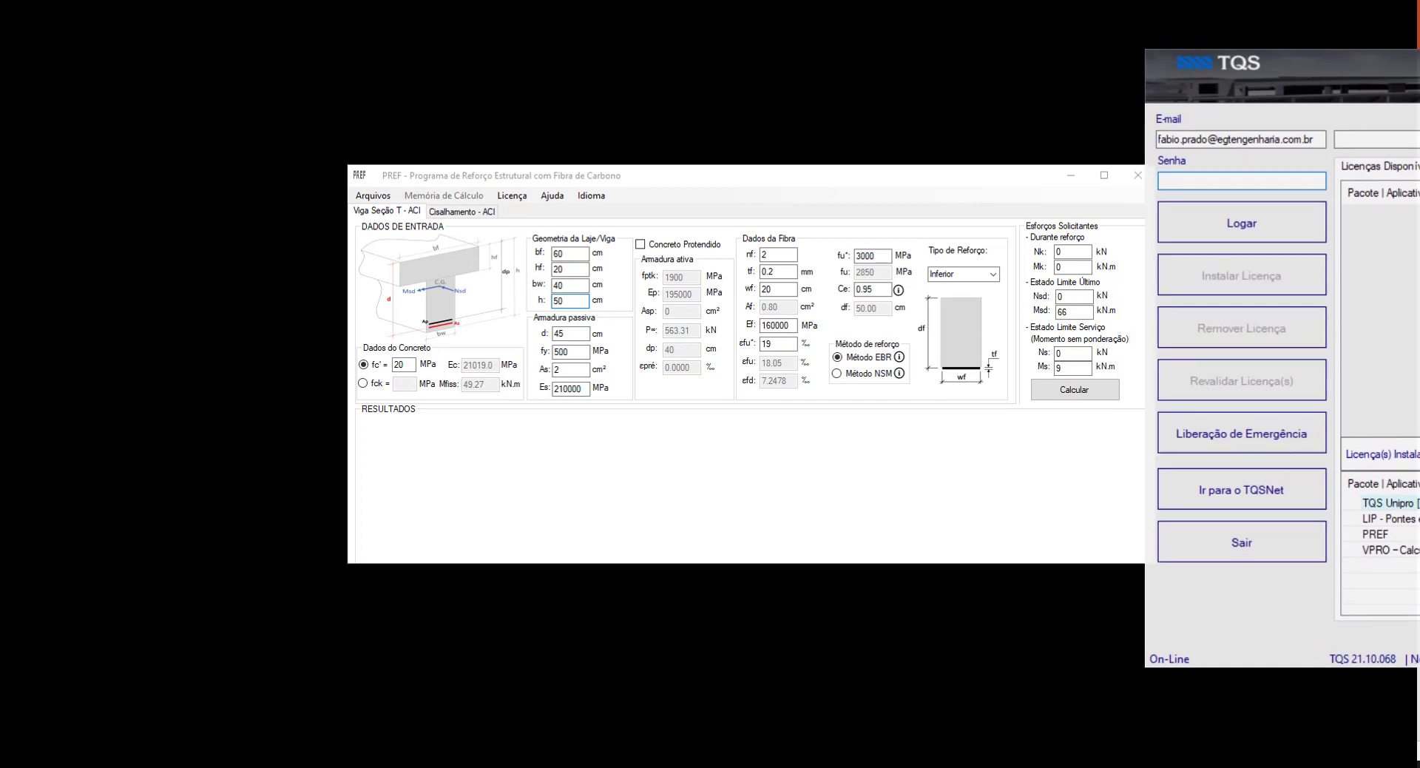
drag(1419, 81, 1419, 176)
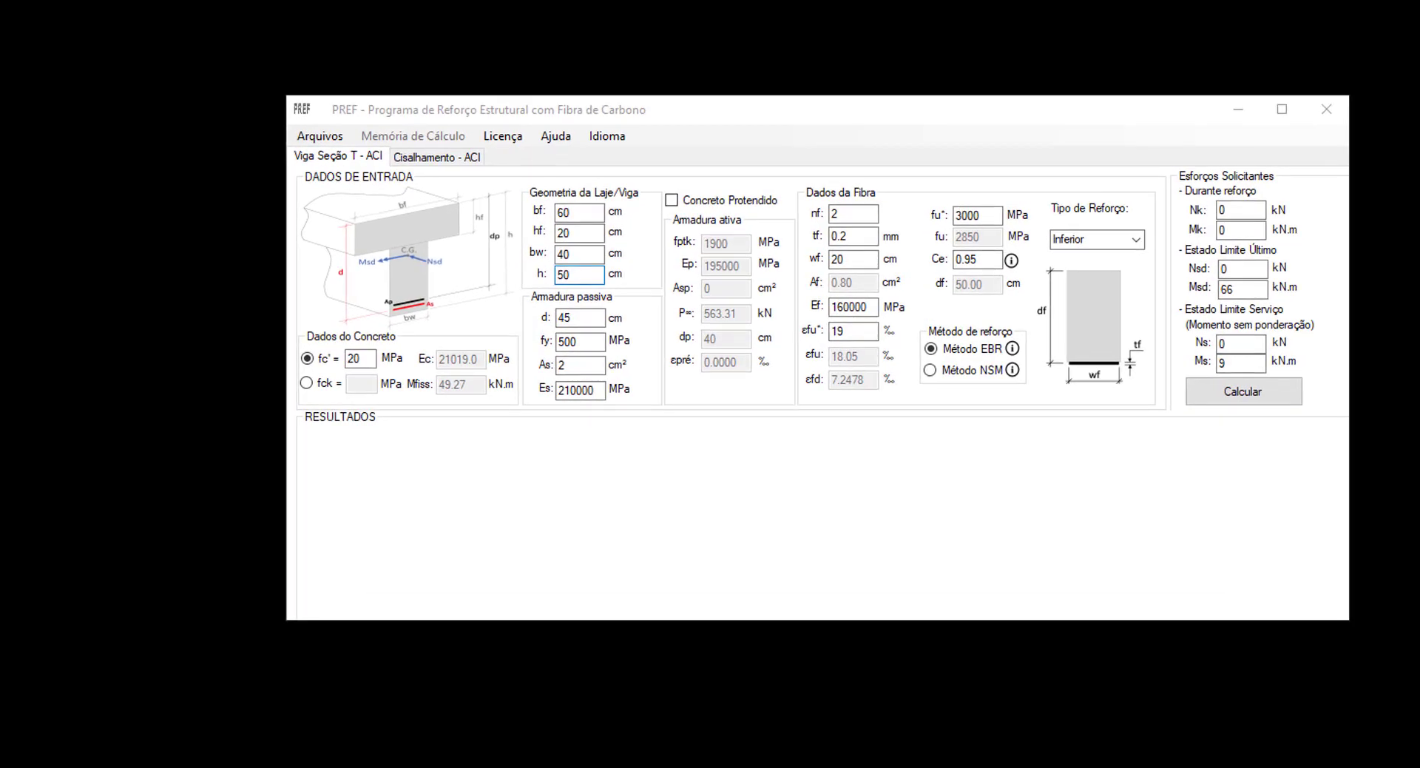
click(580, 274)
click(584, 218)
click(588, 253)
click(590, 275)
click(592, 318)
click(592, 342)
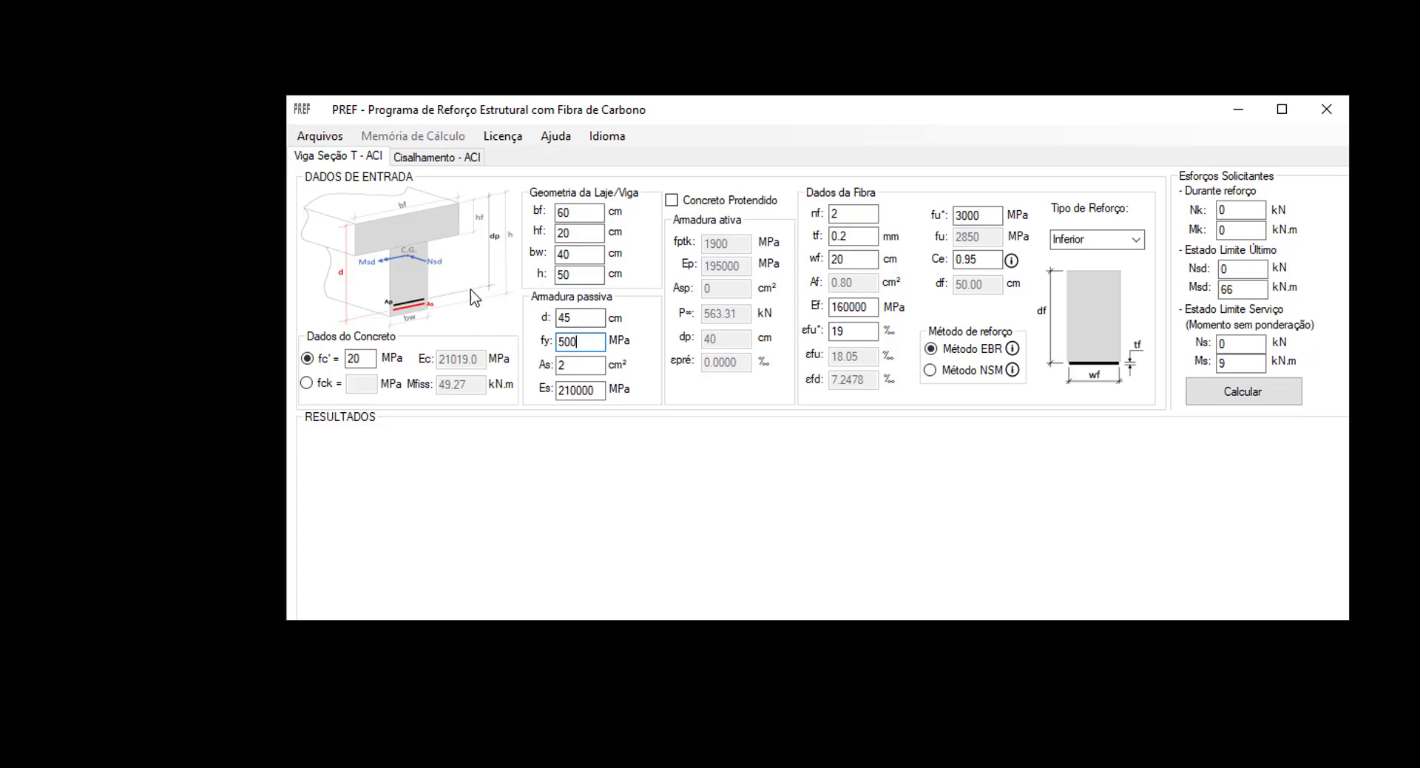
drag(756, 112, 745, 119)
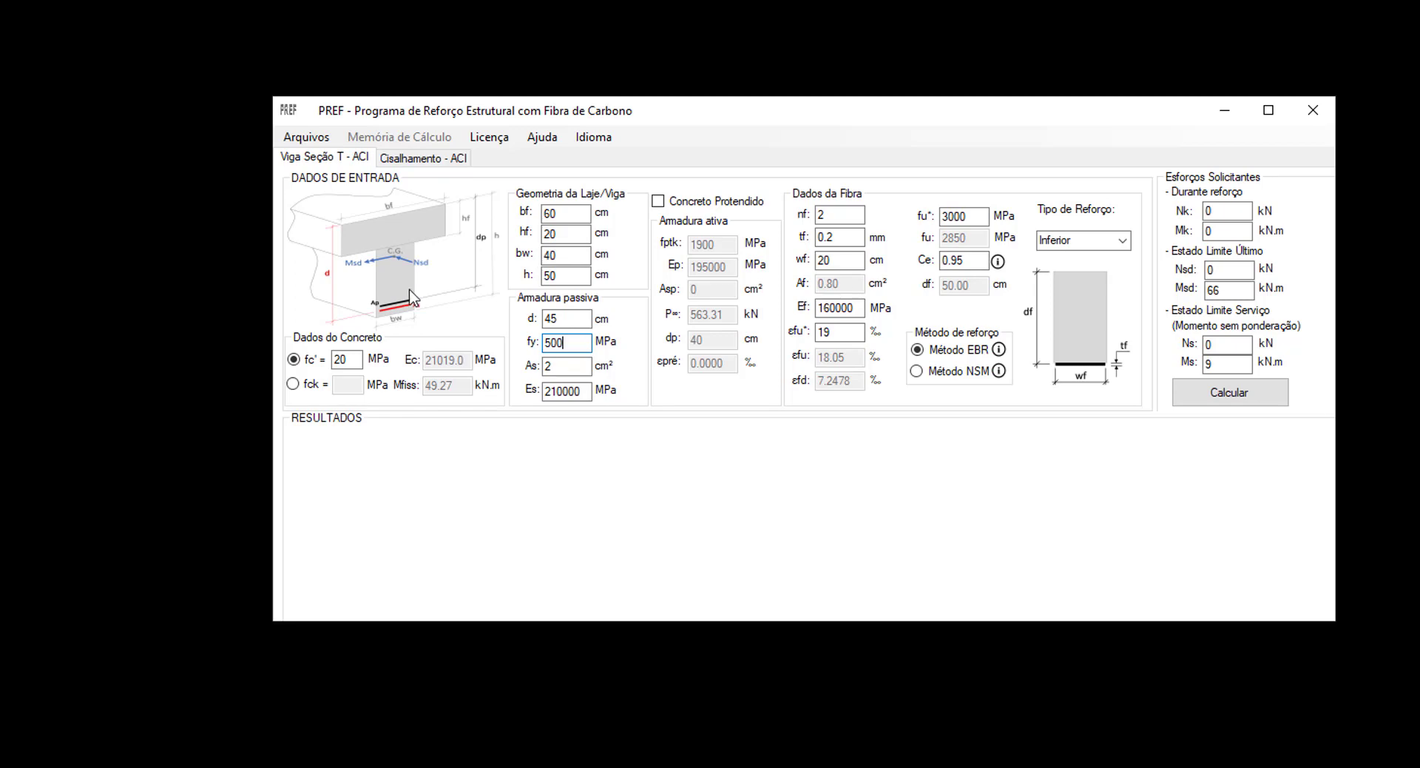
click(322, 139)
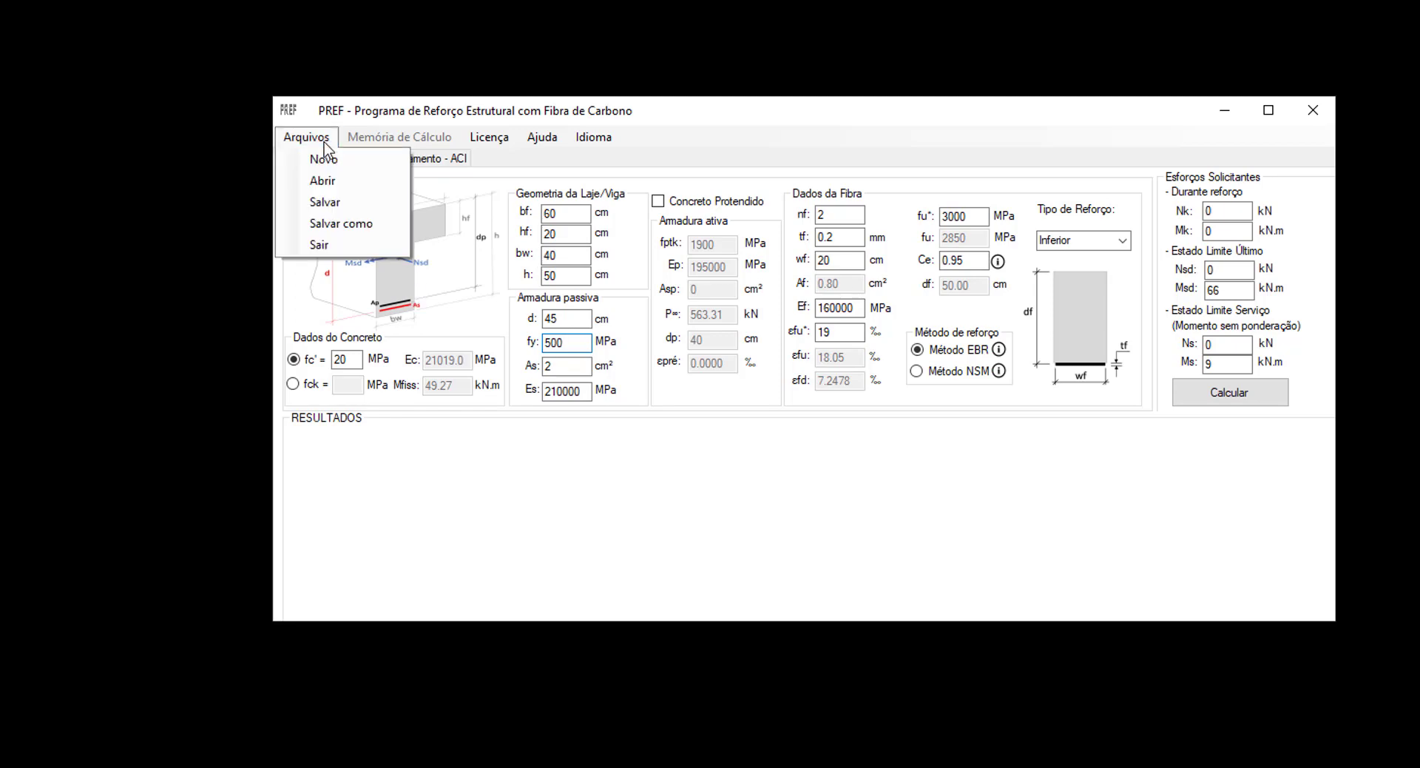
click(320, 137)
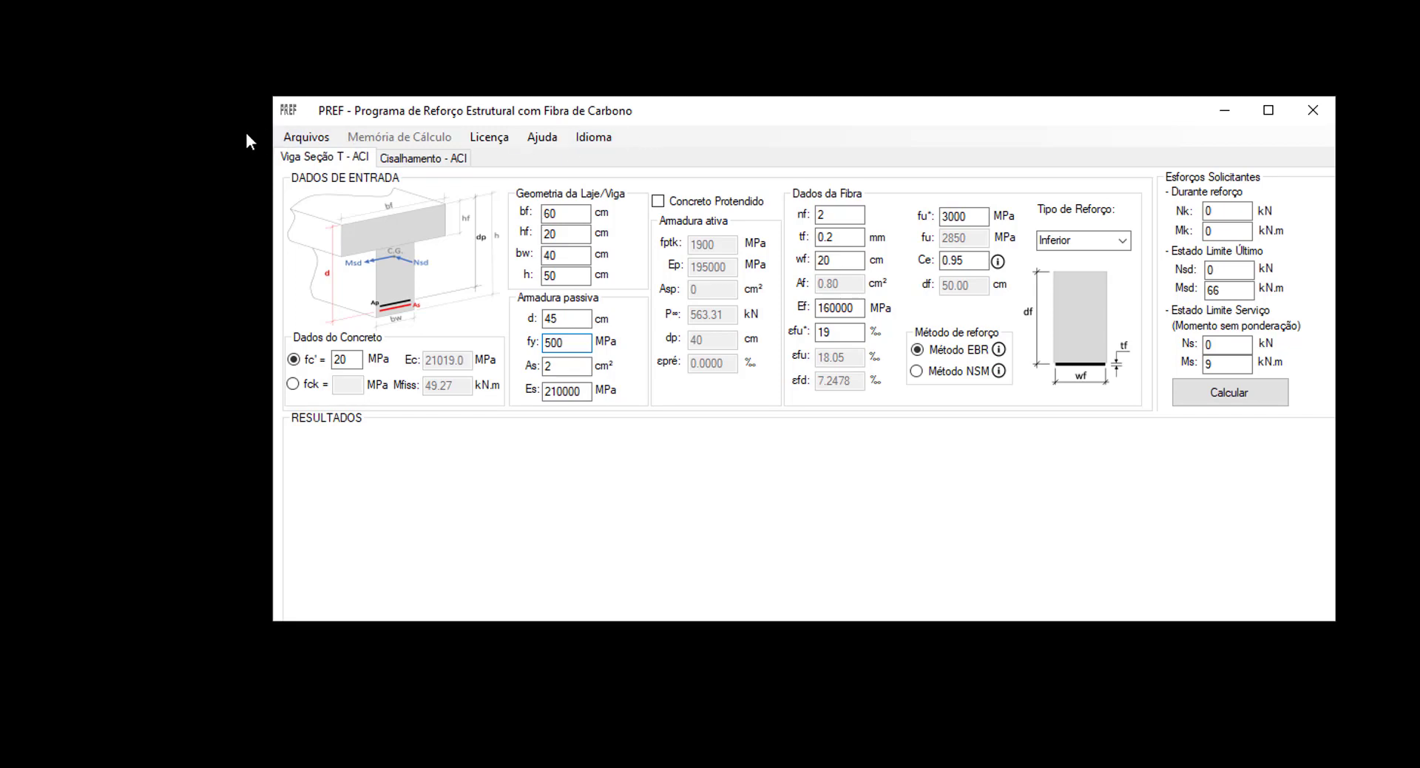
click(305, 138)
click(302, 139)
click(299, 140)
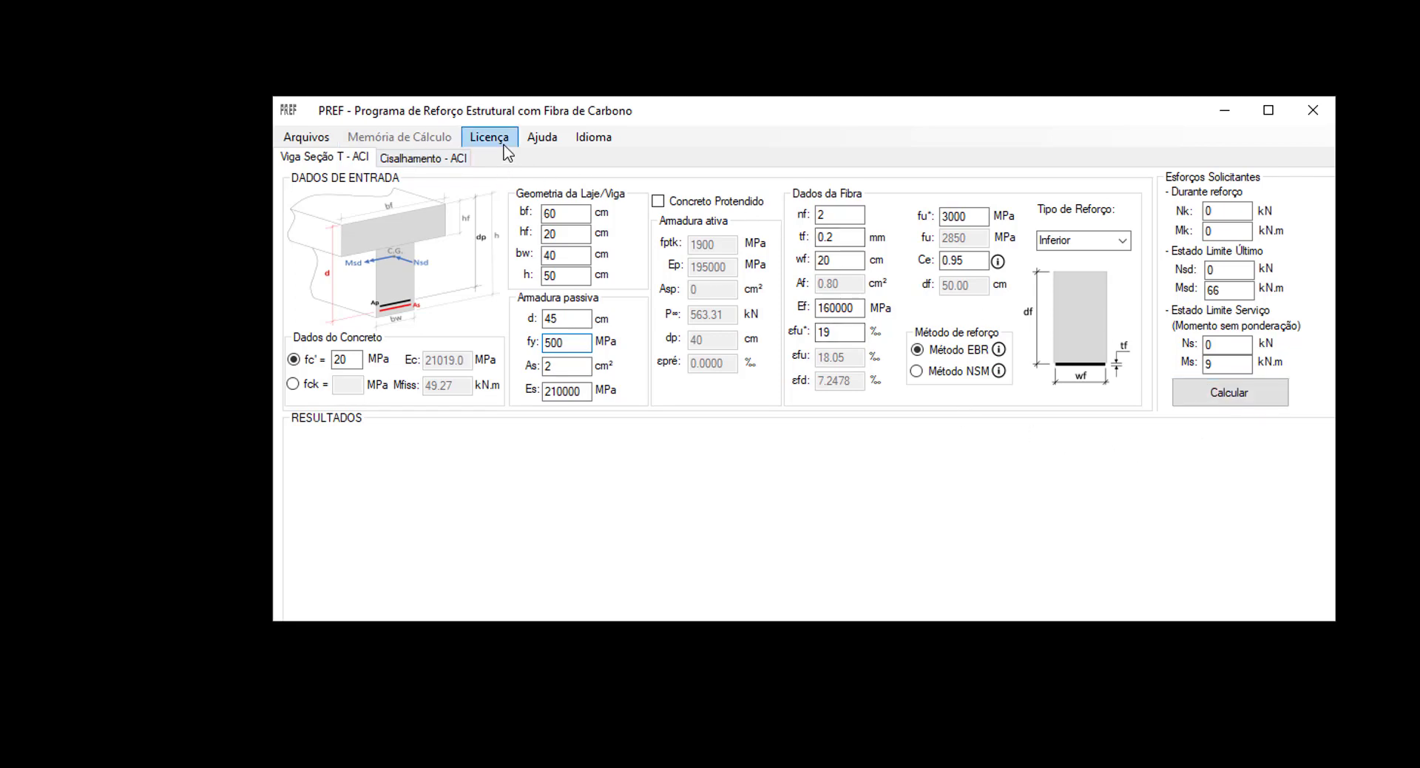
click(541, 143)
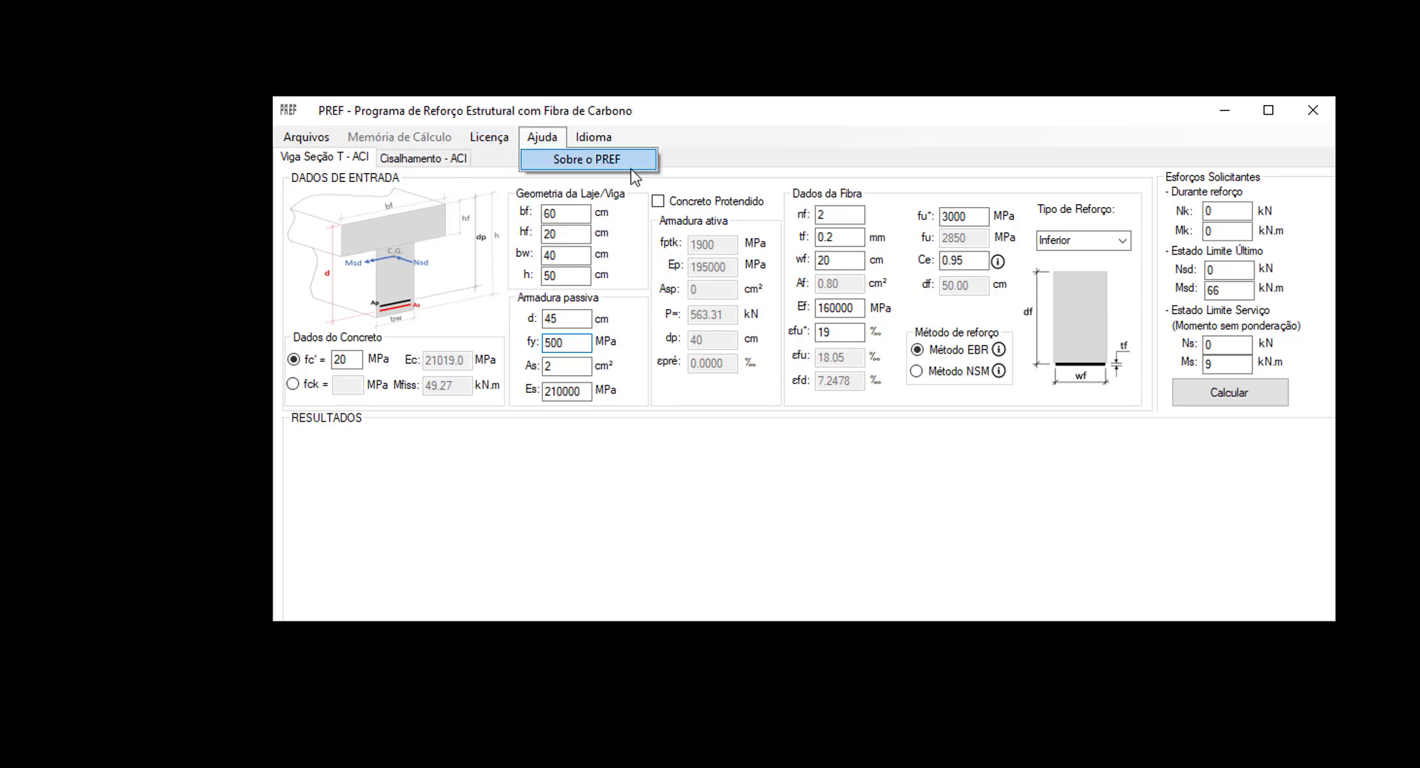
mouse_move(609, 137)
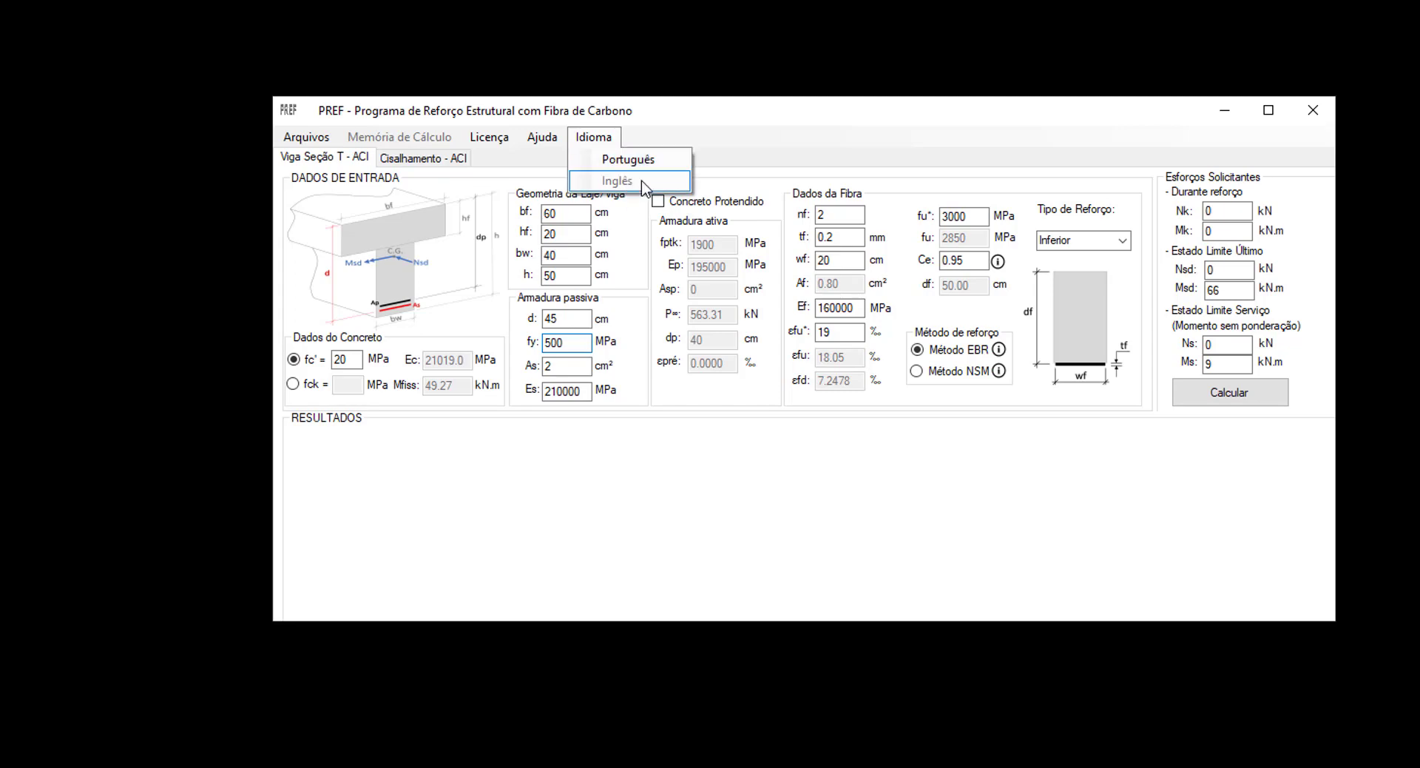
click(763, 475)
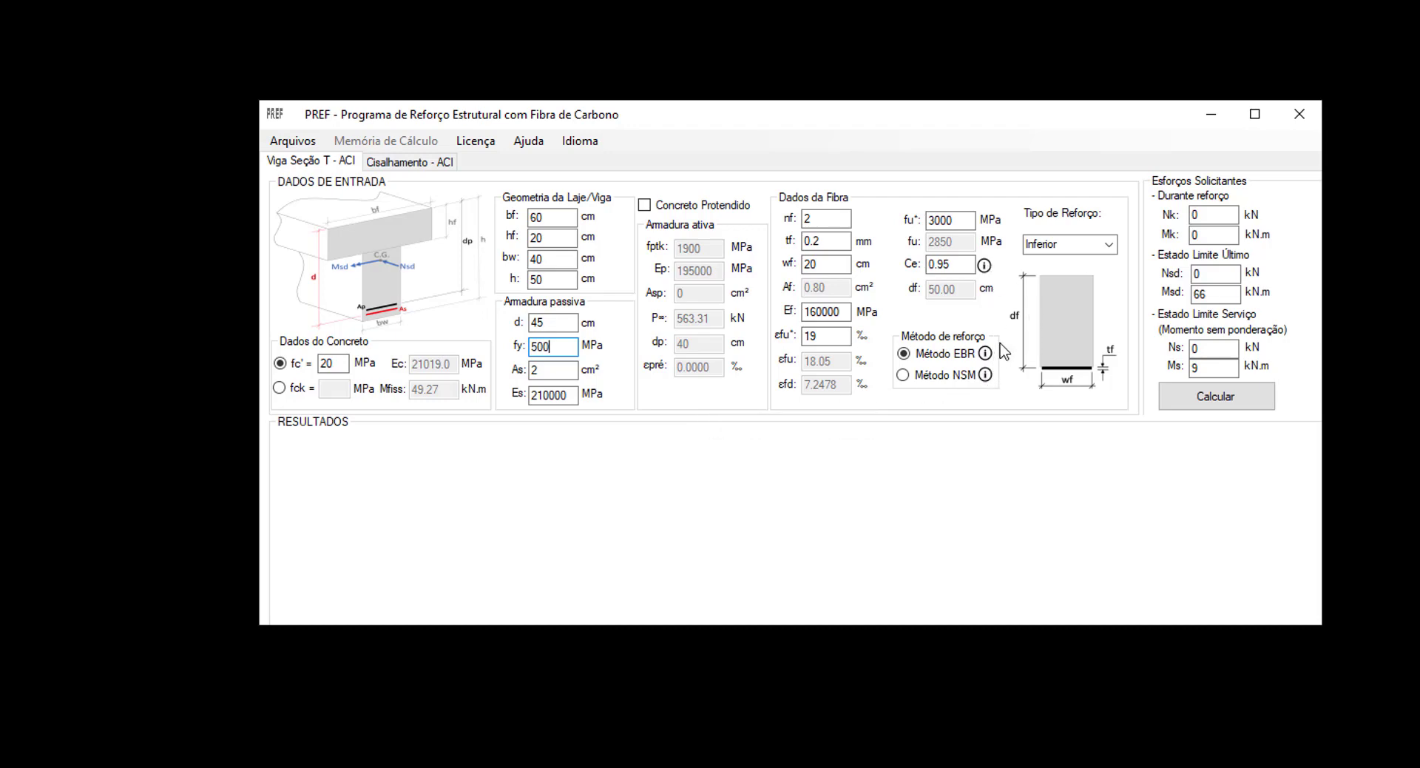
Step: Consult the reference table of environmental reduction factors for Ce and close it
click(985, 268)
drag(171, 80, 517, 197)
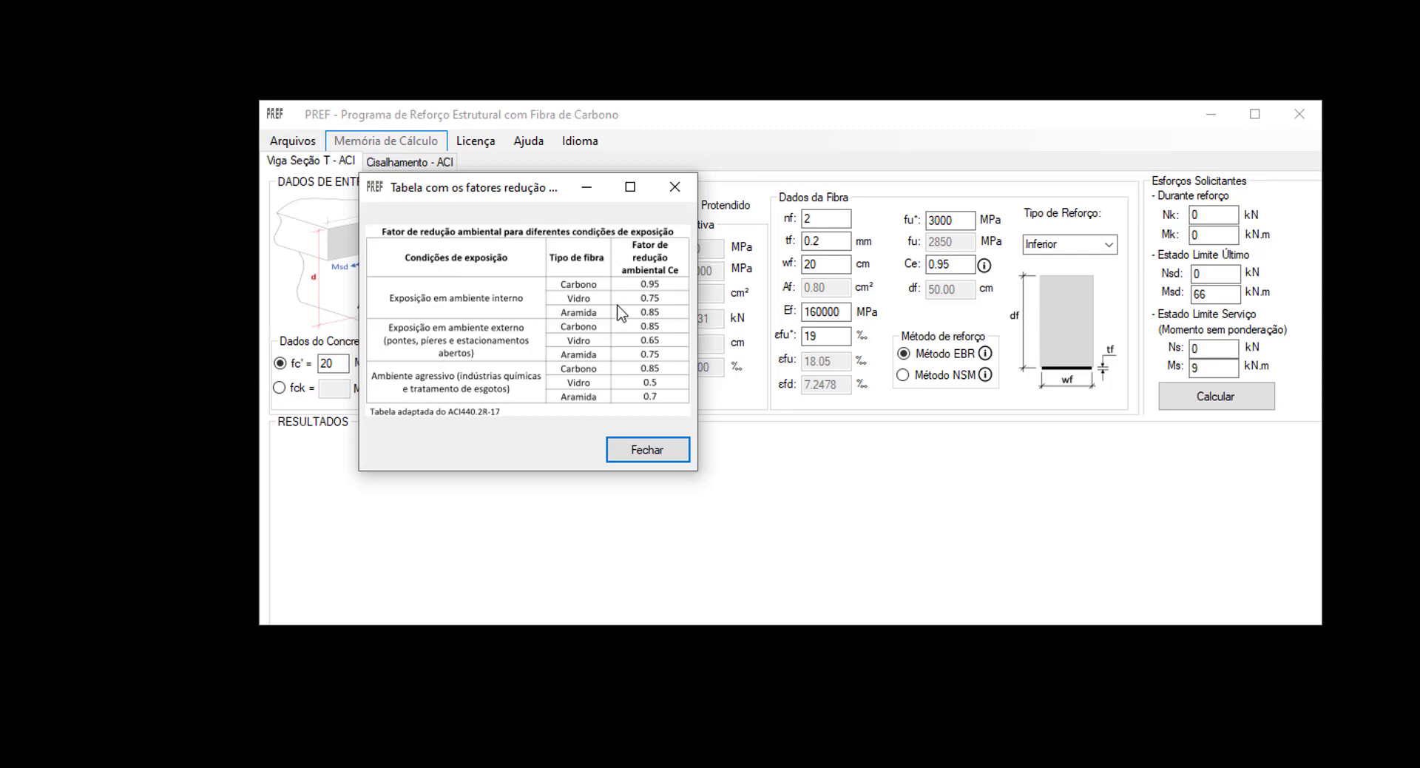
click(650, 451)
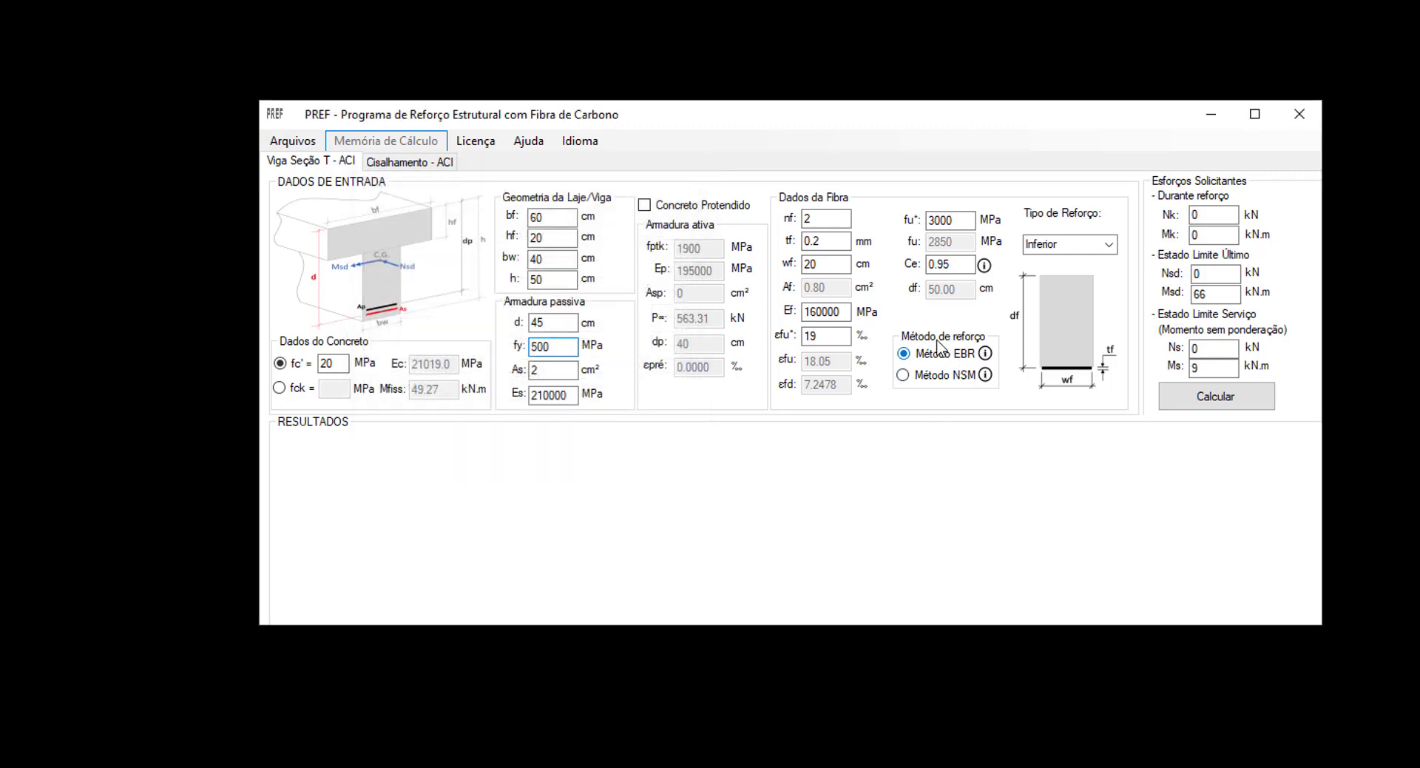
Step: View the explanatory diagrams for the EBR and NSM reinforcement methods, closing each one
click(986, 355)
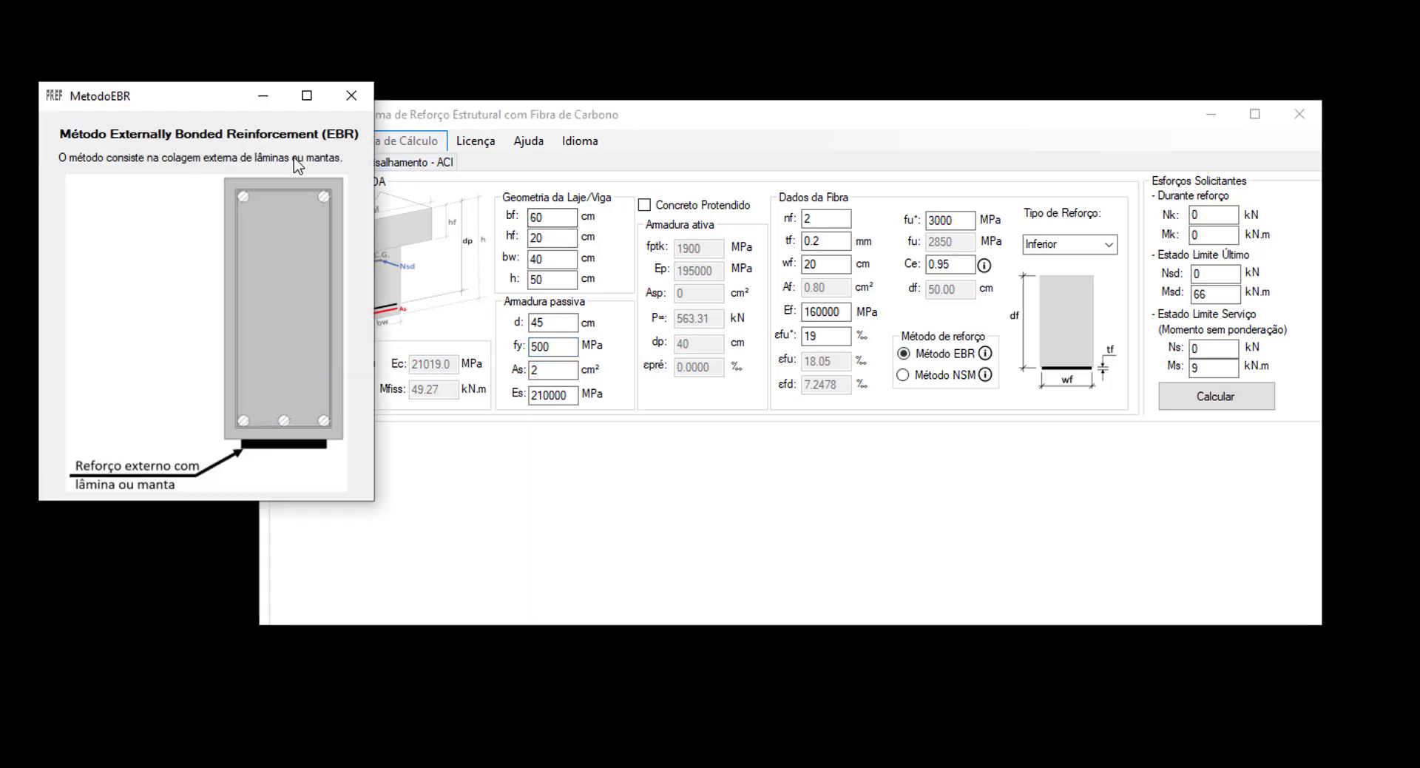
click(351, 95)
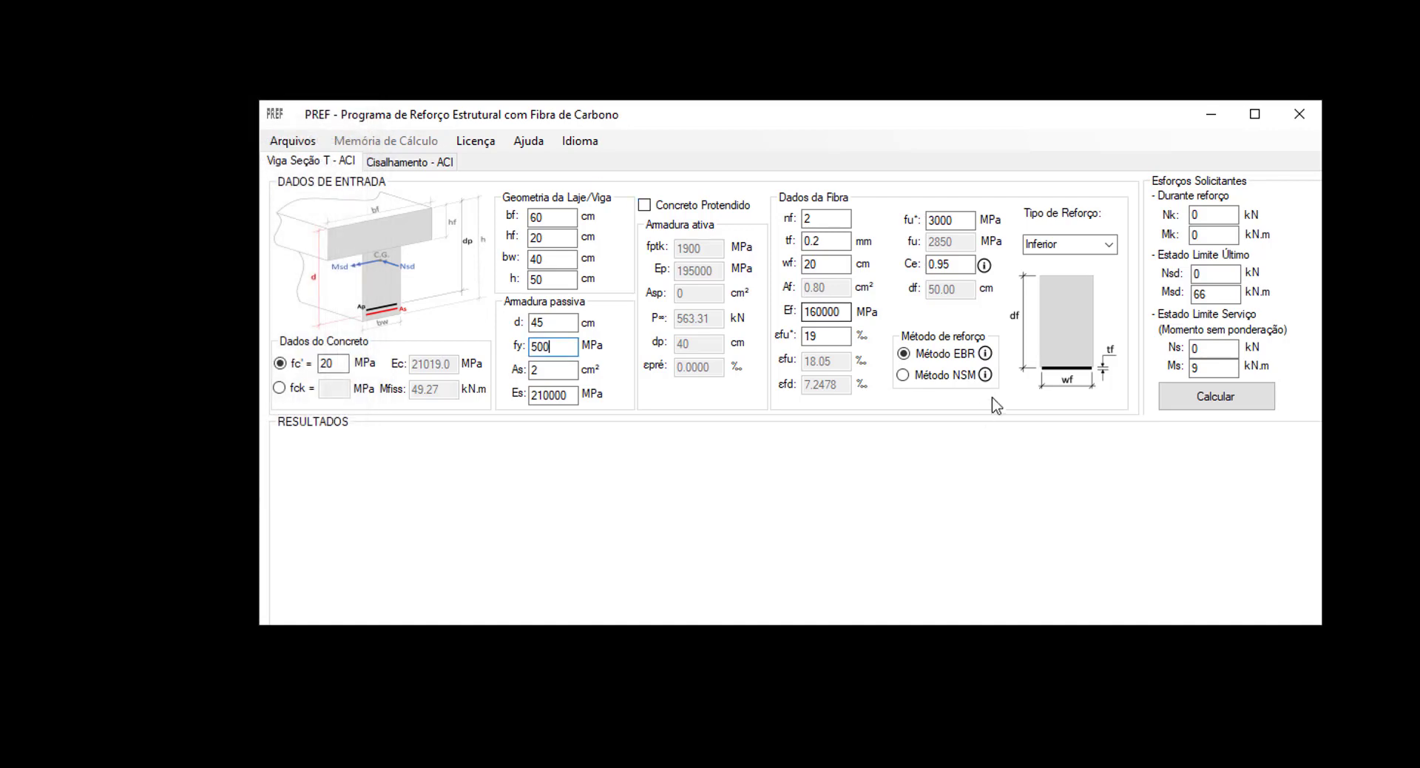
click(984, 375)
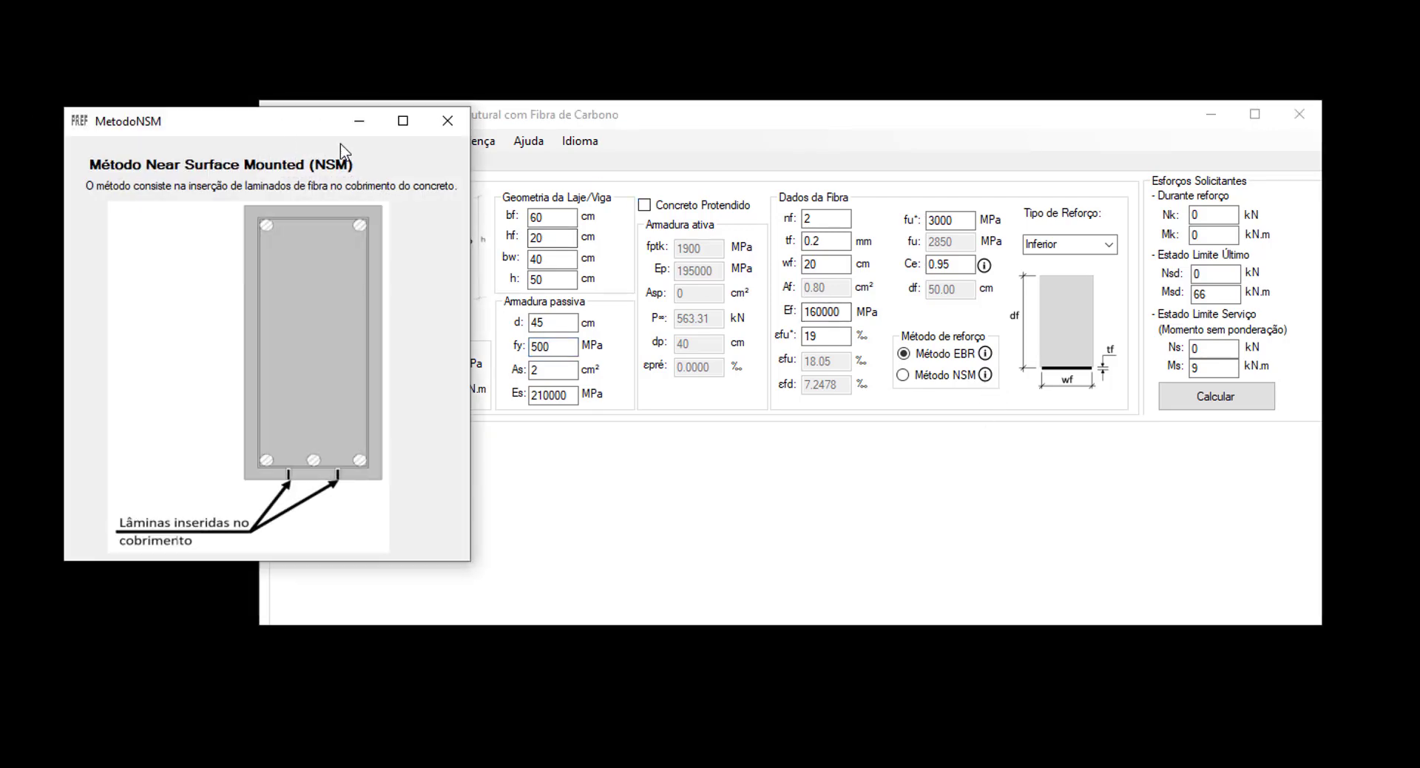
drag(305, 139, 500, 161)
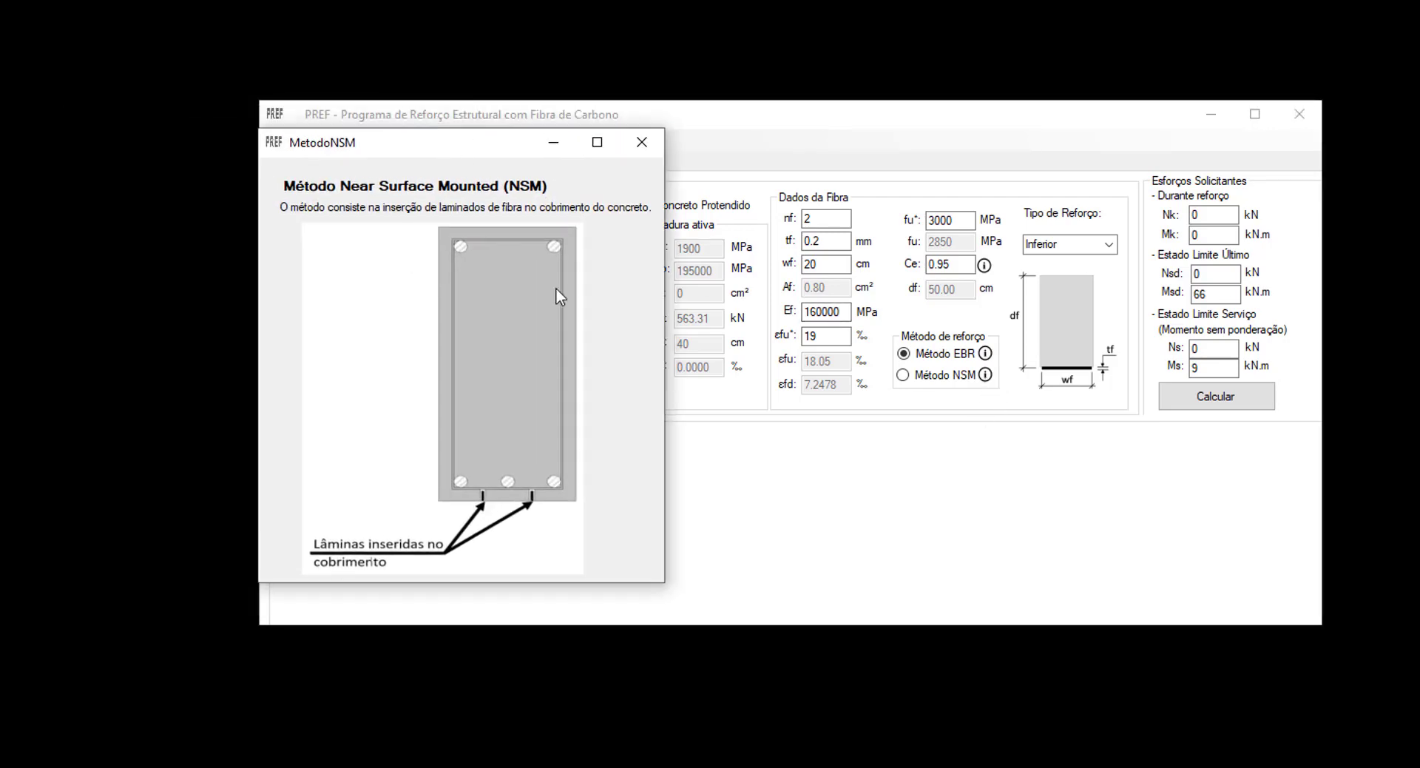
click(649, 146)
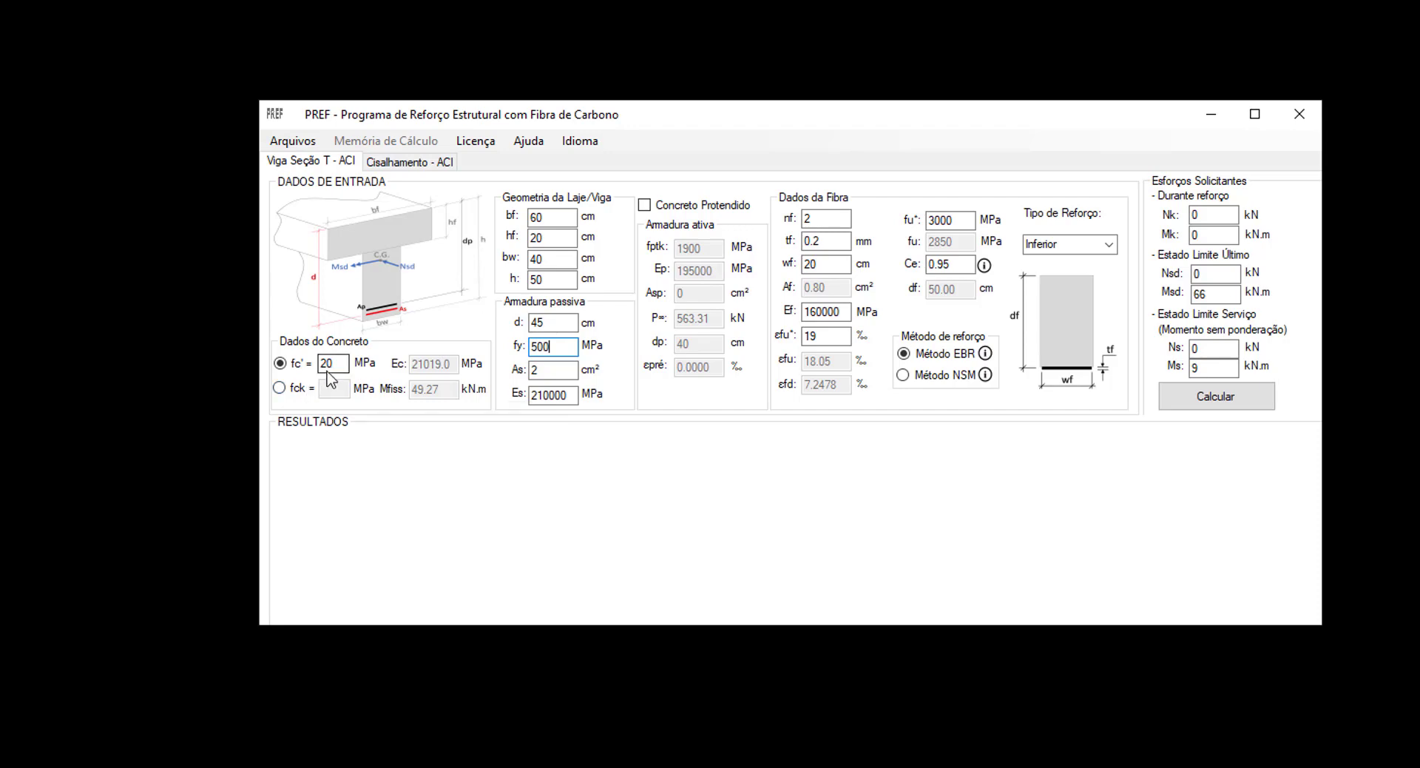
Step: Define the concrete by an fck of 30 MPa and set the beam's web width bw to 30 cm and height h to 70 cm
click(297, 387)
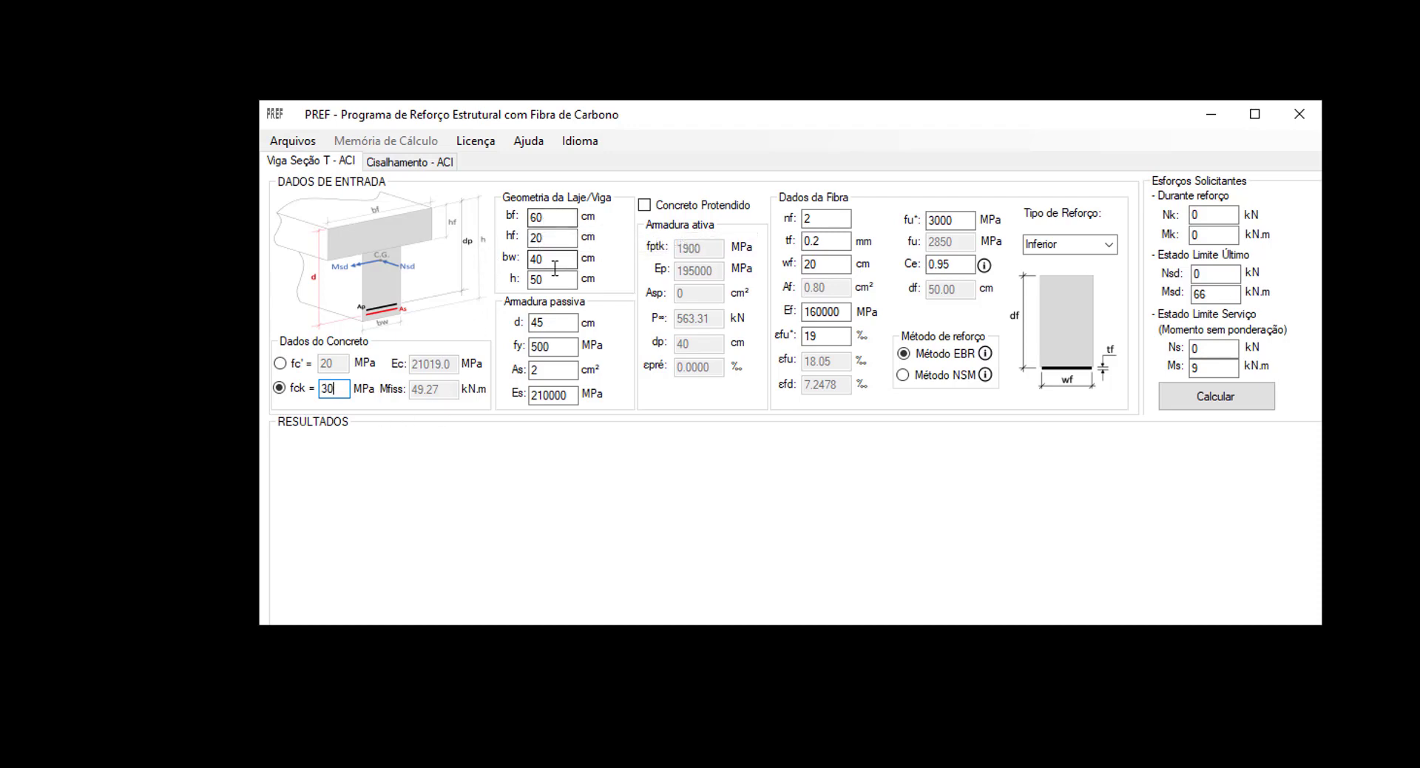
click(534, 219)
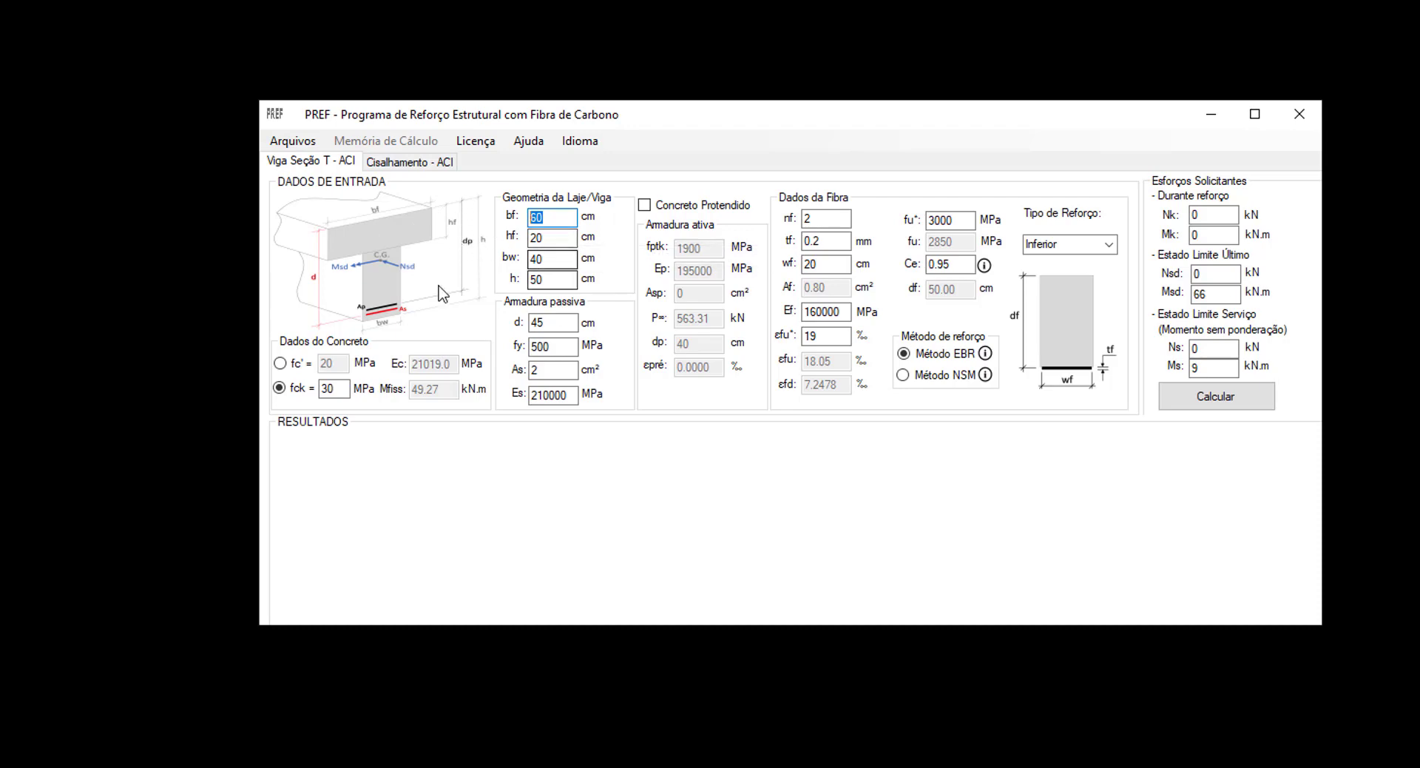
click(528, 261)
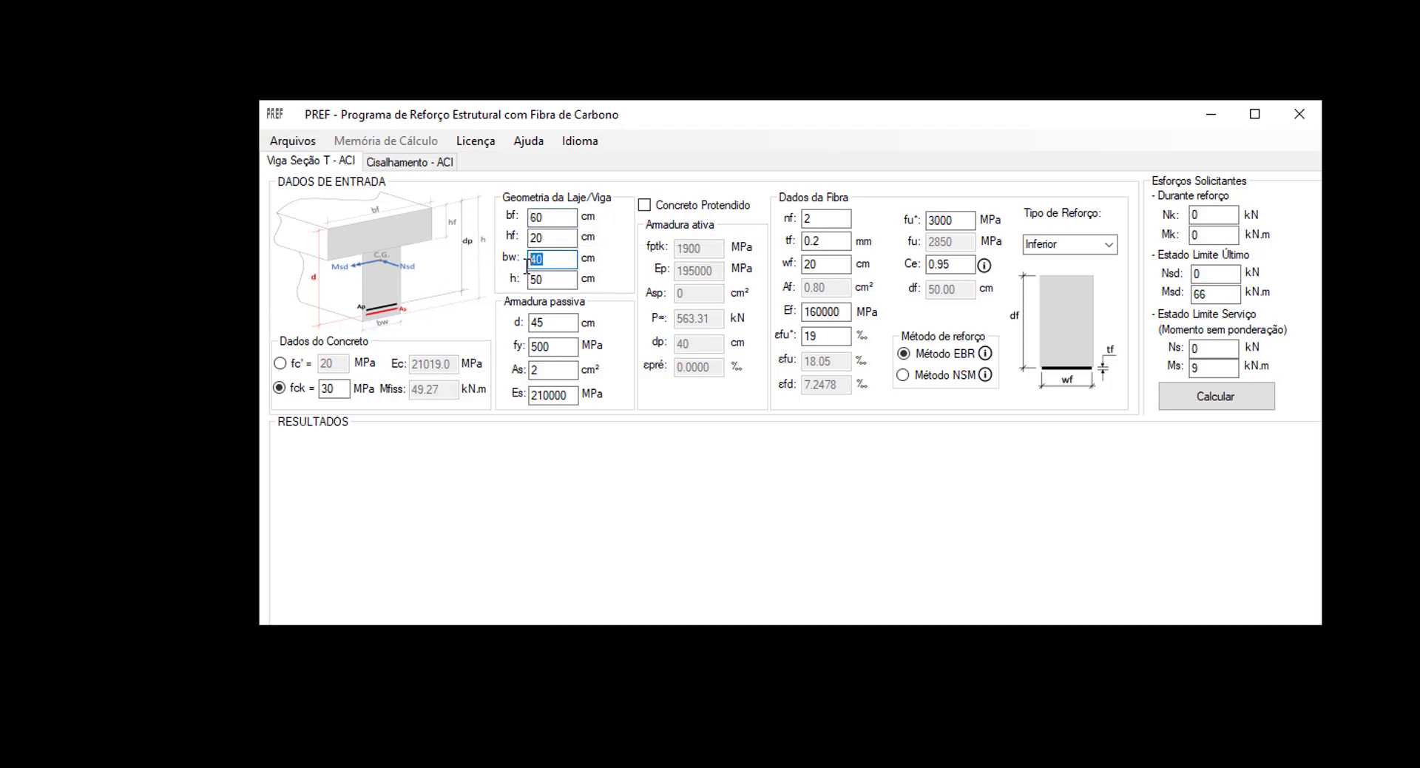
key(Tab)
text(7)
Step: Set the passive reinforcement's effective depth d to 65 cm and its steel area As to 4 cm²
click(561, 322)
drag(561, 321, 522, 324)
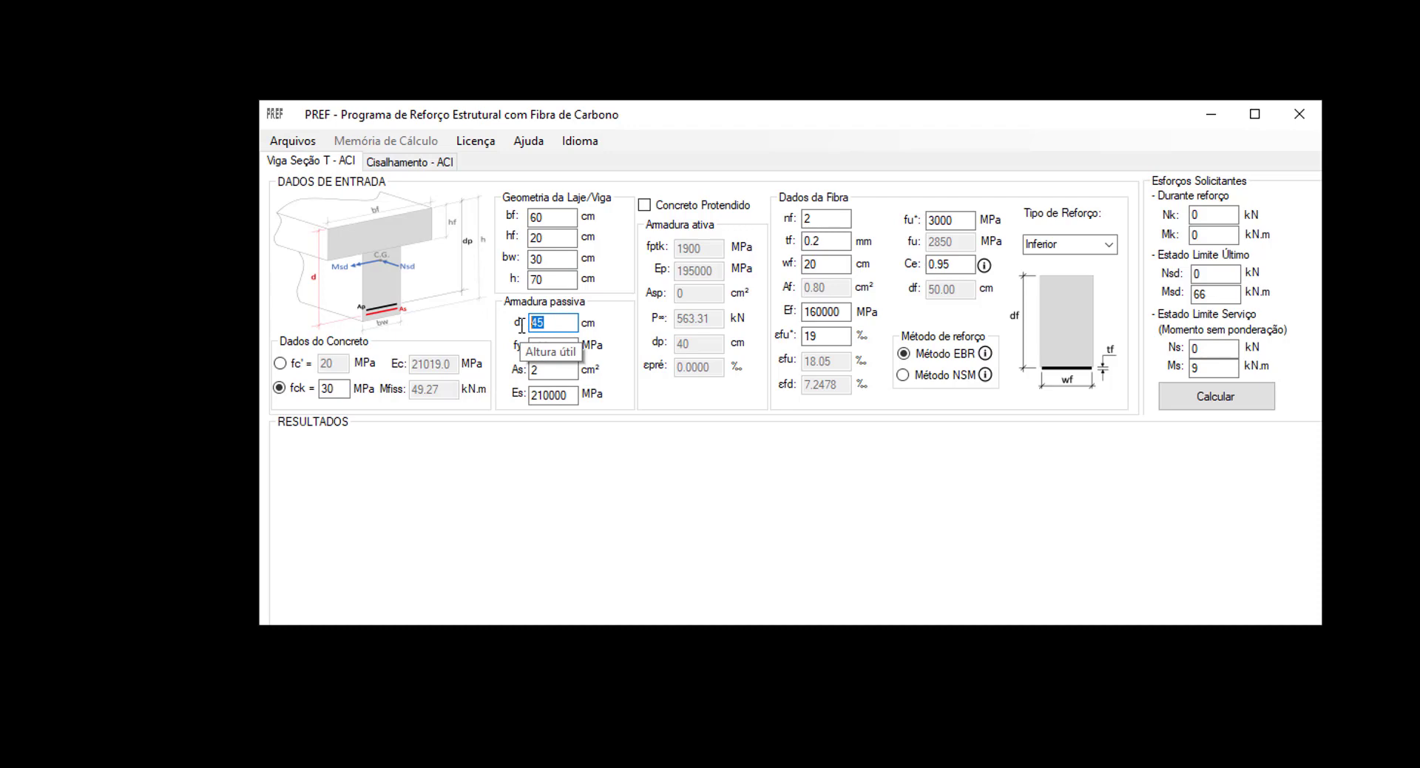
text(65)
drag(561, 349, 528, 348)
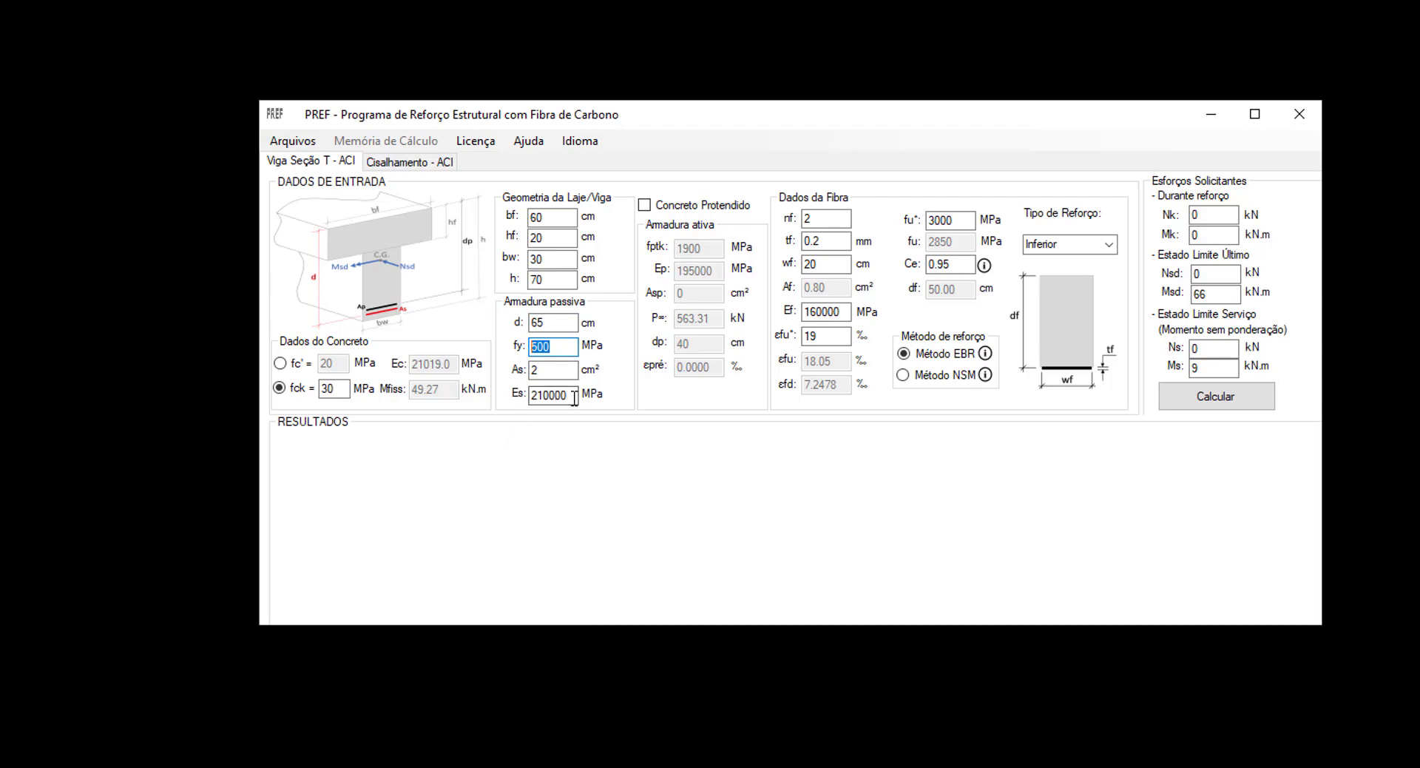
drag(552, 372, 530, 372)
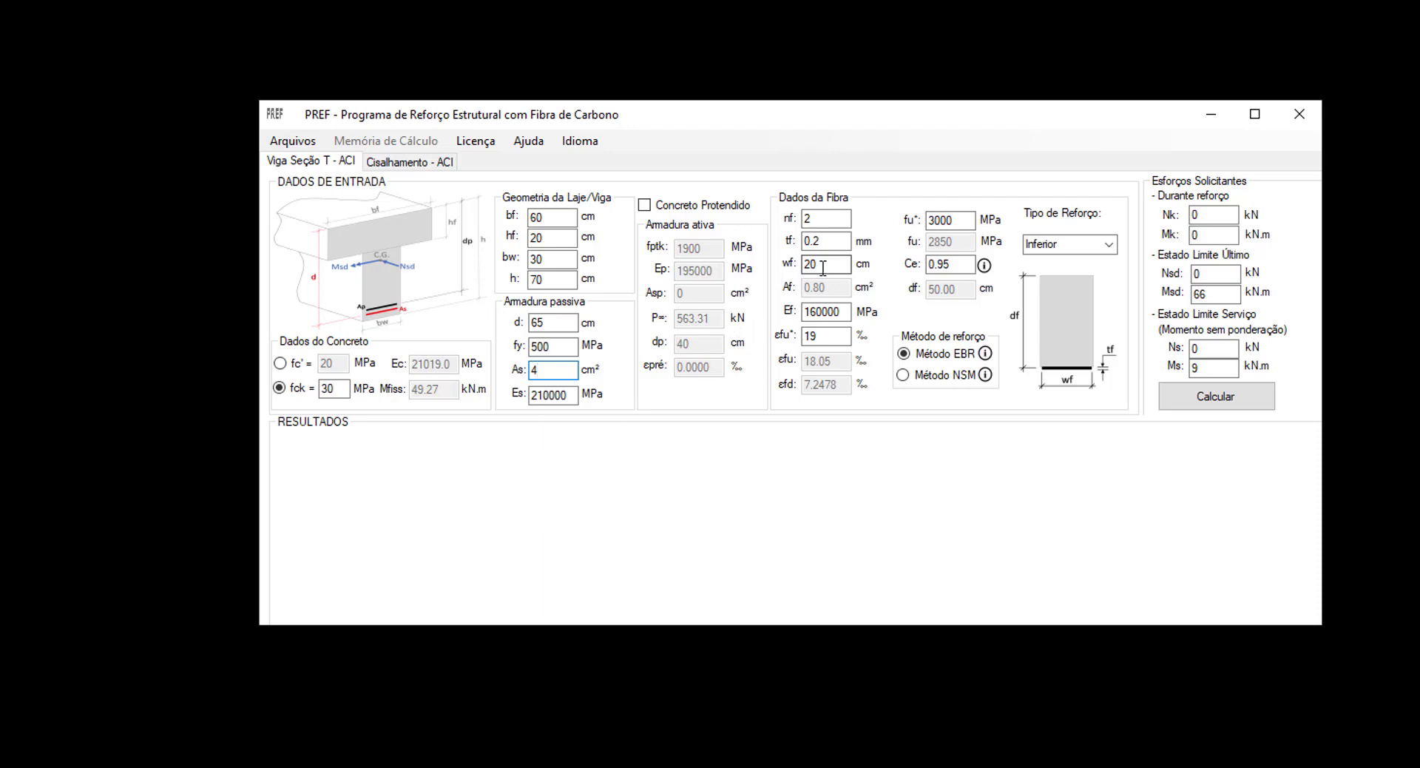
Step: Set the fibre width wf to 0 cm and calculate the section without fibre reinforcement
drag(822, 267, 792, 274)
text(0)
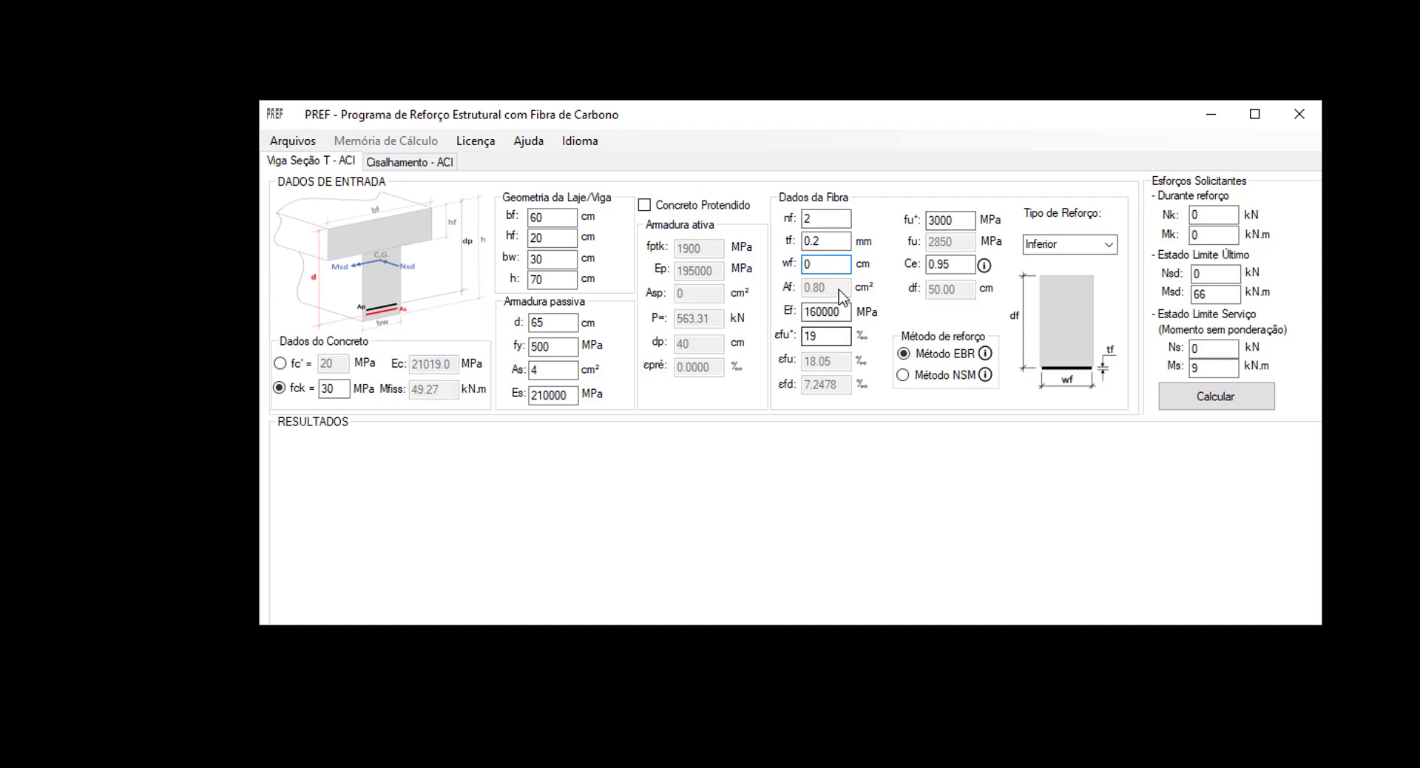
drag(825, 272, 801, 277)
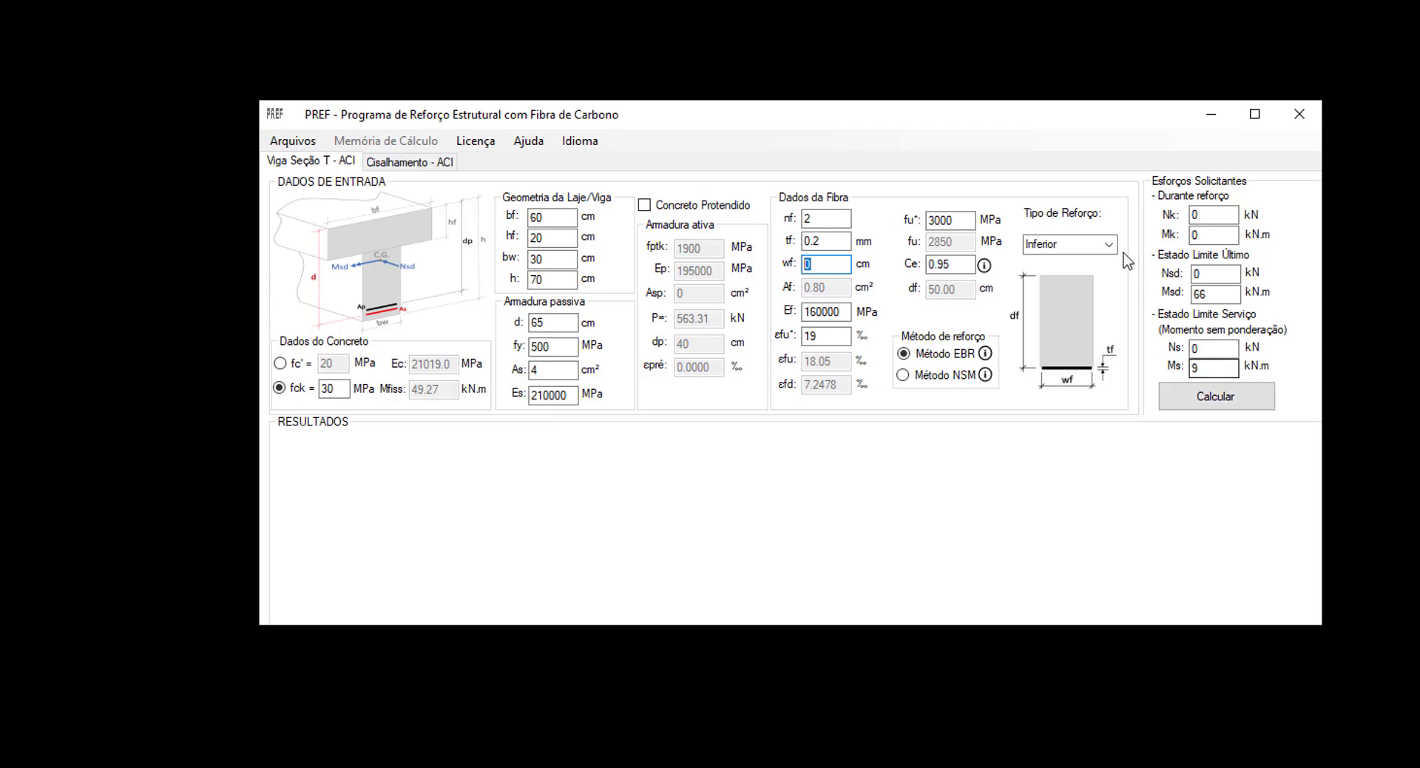
click(1258, 407)
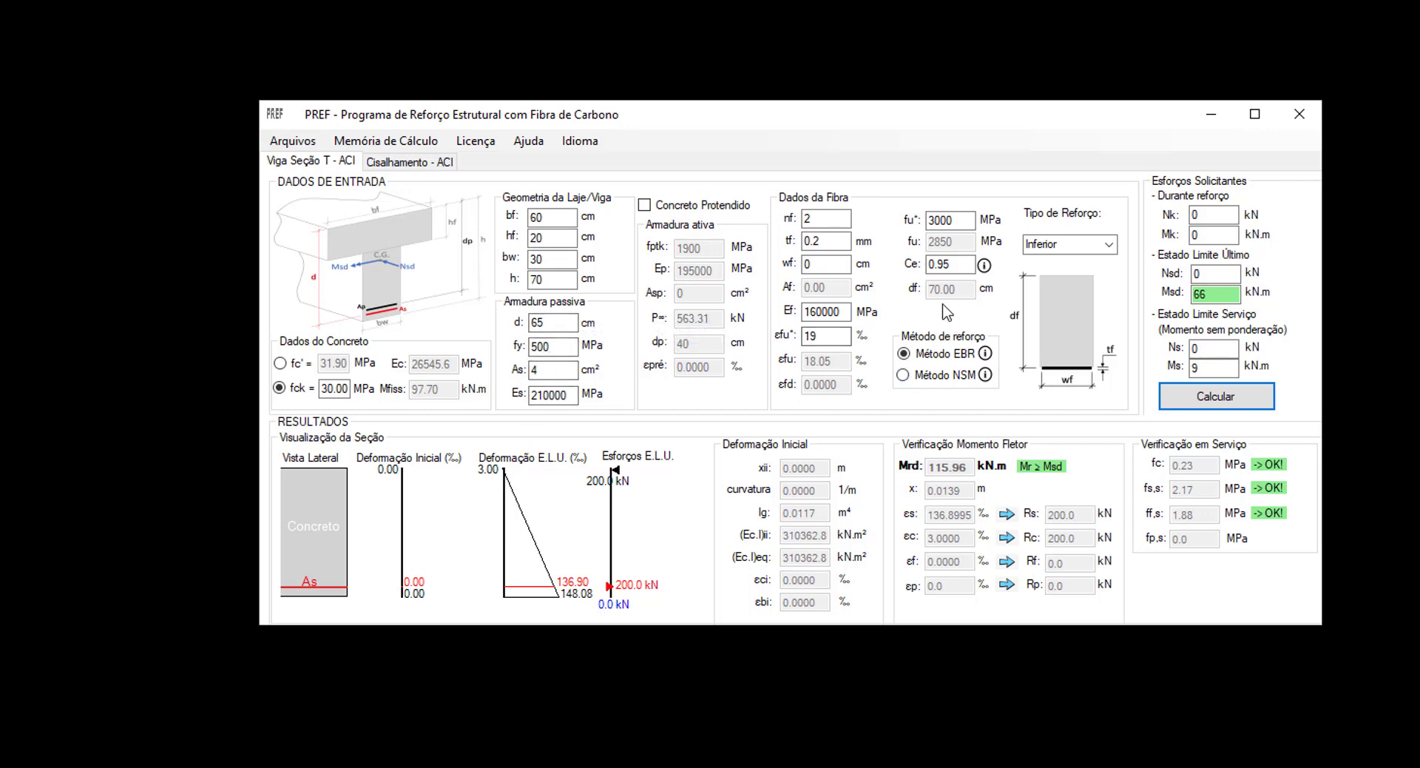
Step: Define the carbon fibre with one layer (nf 1) and a width wf of 30 cm
click(821, 219)
double_click(821, 219)
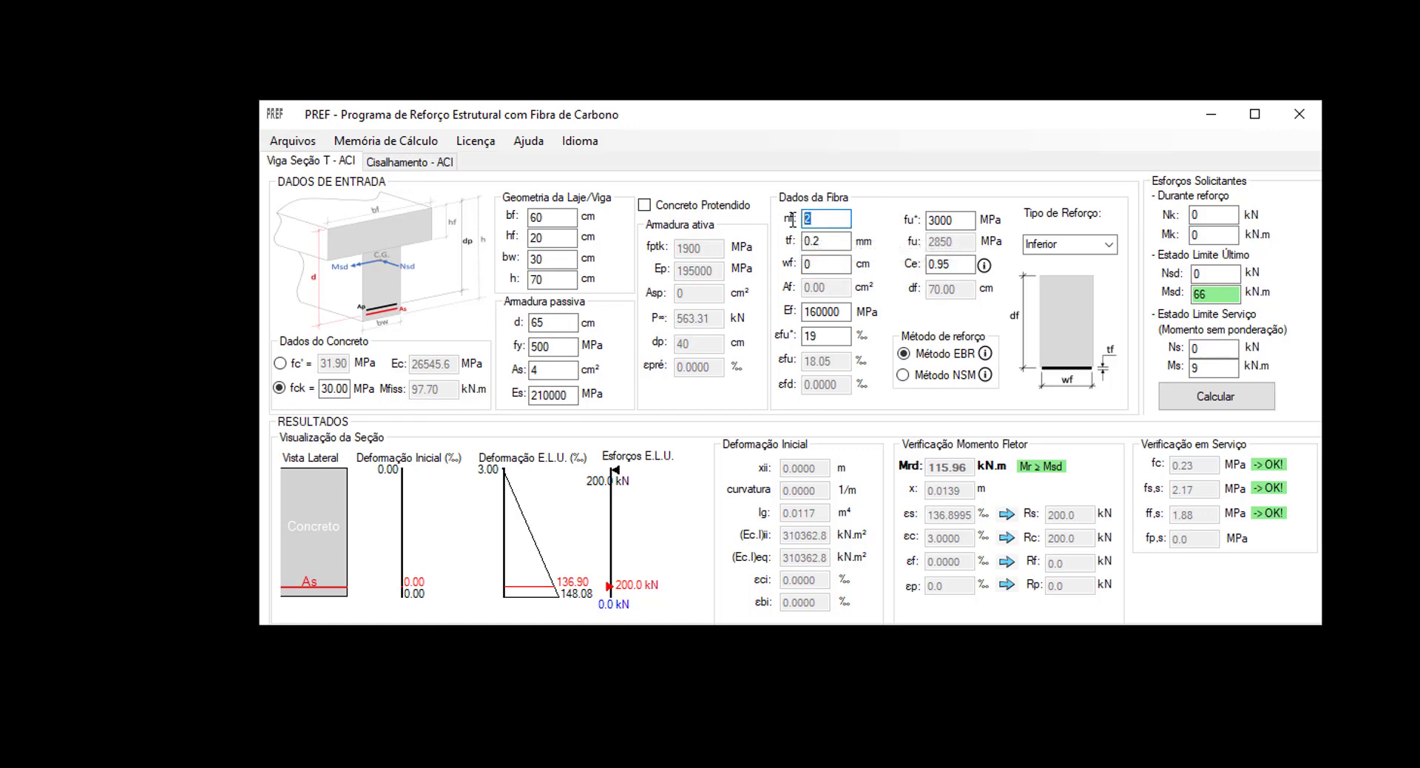
text(1)
click(821, 243)
double_click(821, 263)
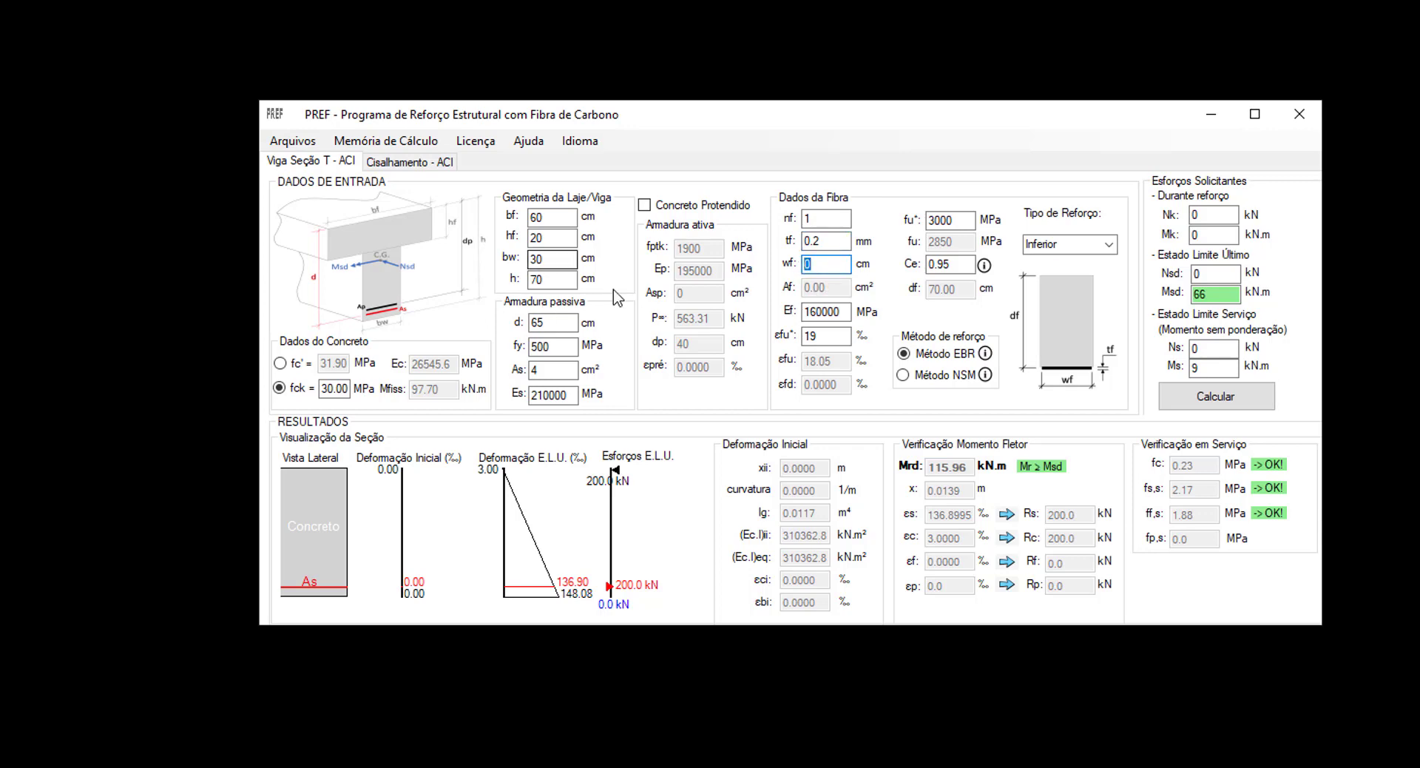
text(30)
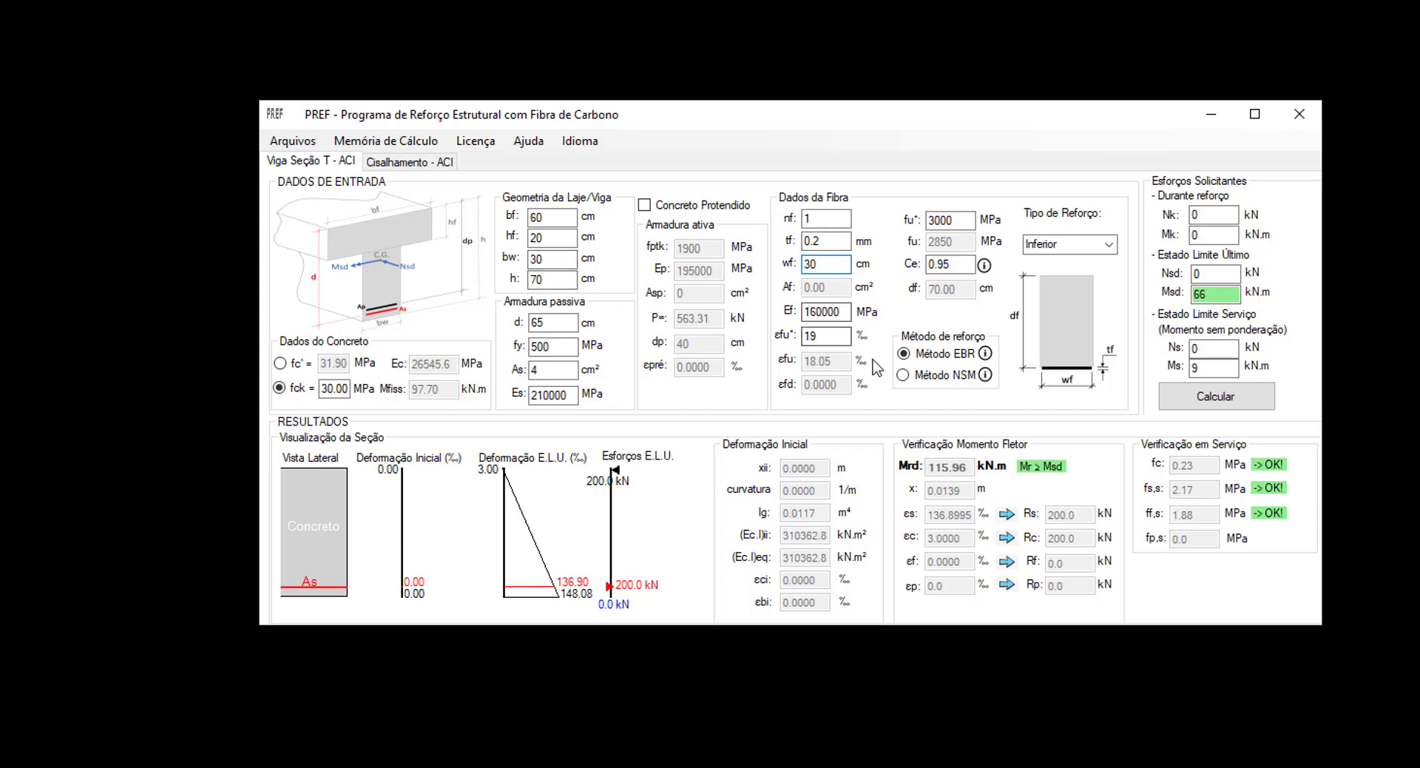
Step: Review the fibre's elastic modulus Ef, ultimate strain εfu* and environmental factor Ce
click(844, 312)
drag(845, 311, 801, 313)
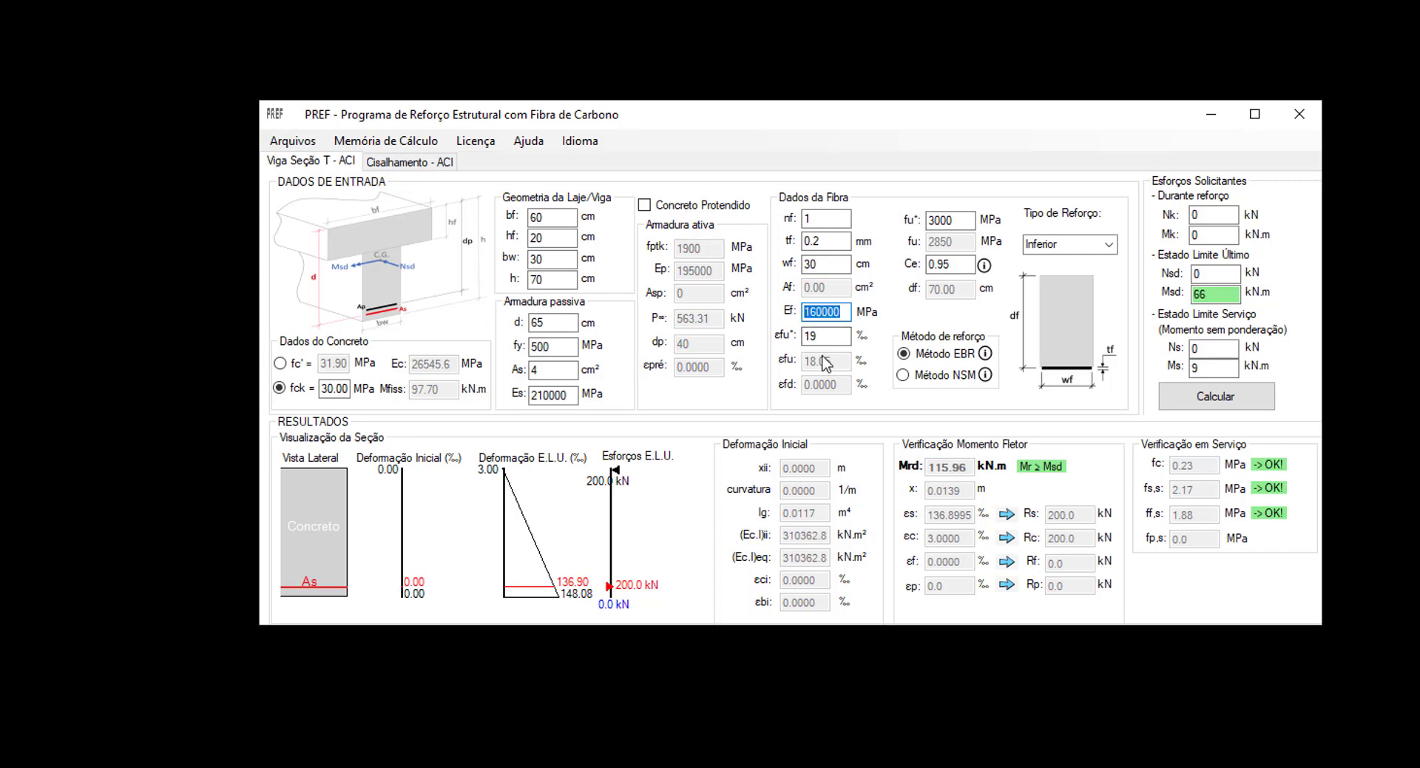
drag(829, 336, 788, 341)
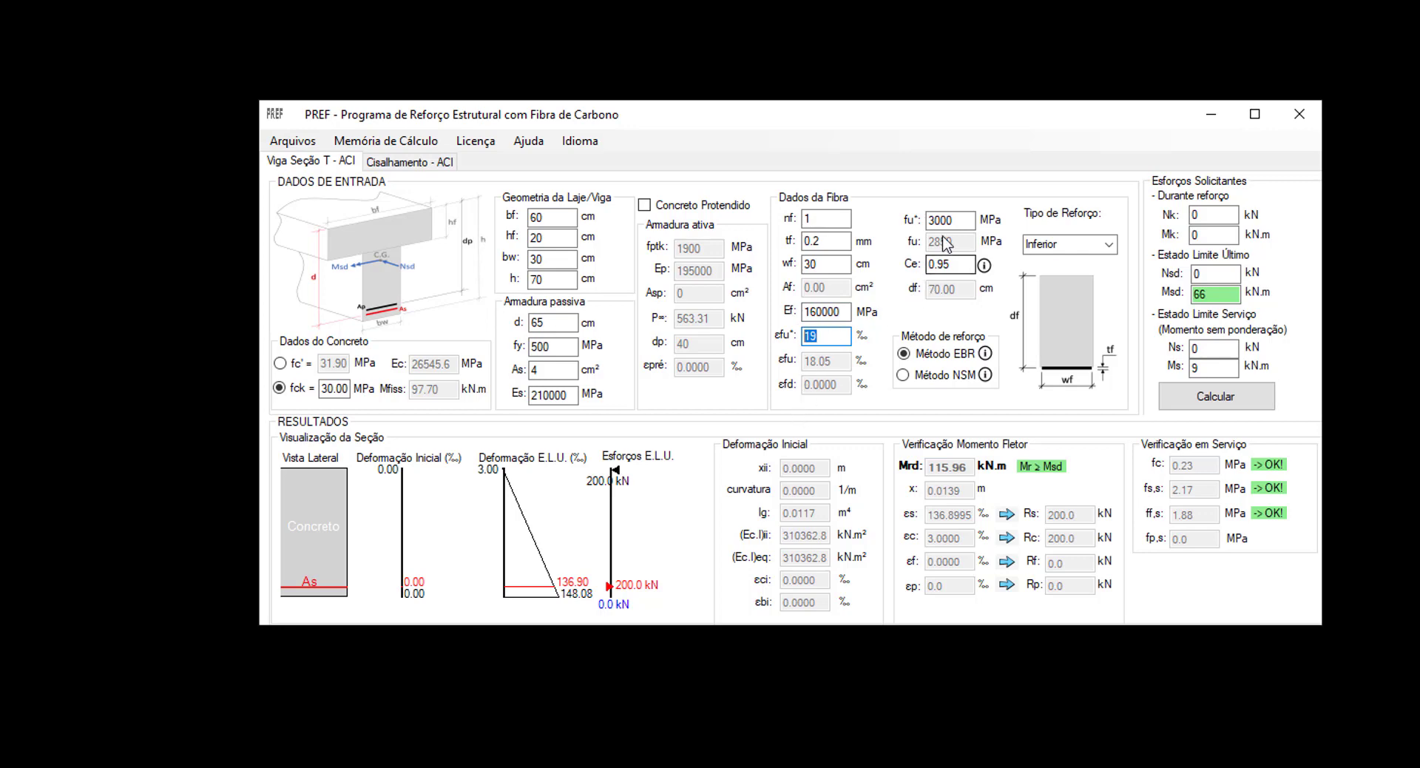
drag(947, 266, 918, 280)
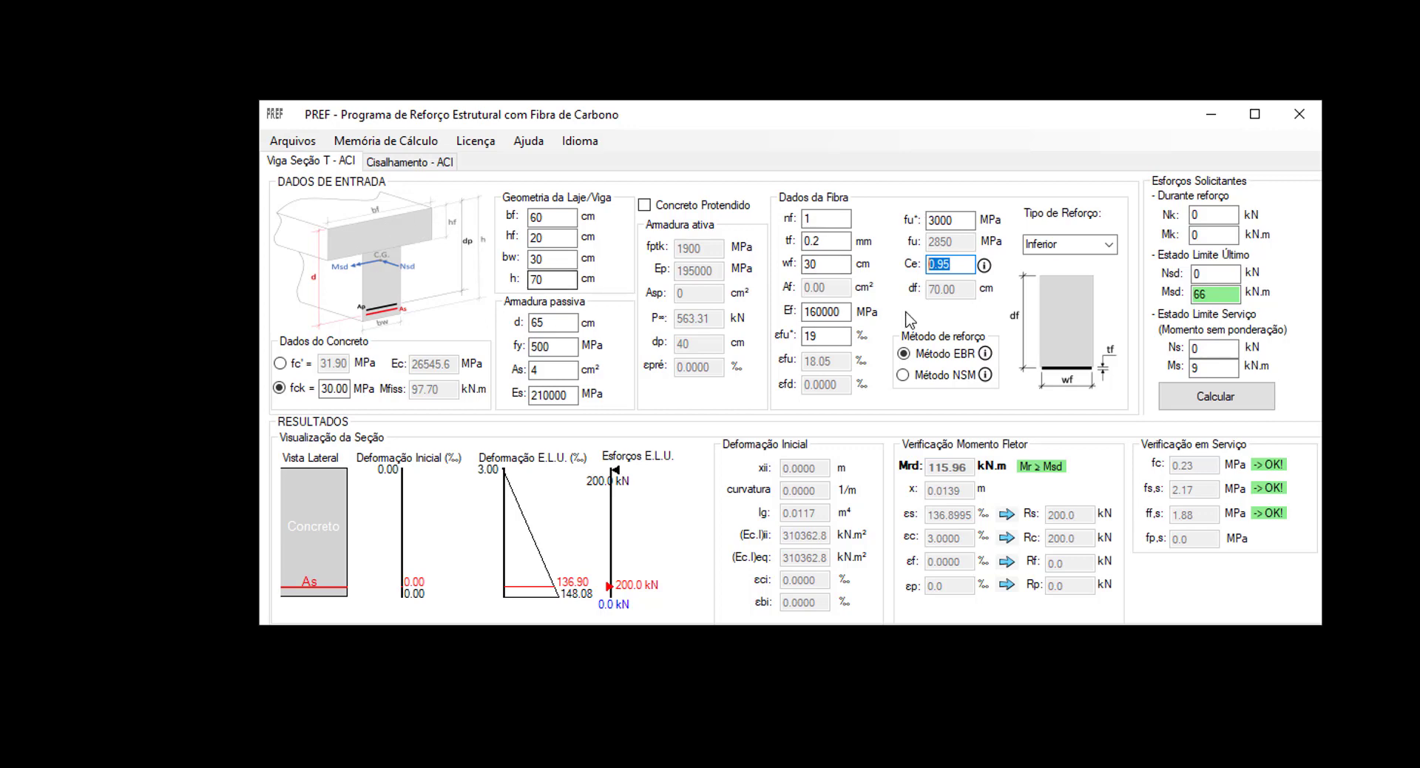
Step: Try the "Inferior e lateral" reinforcement type with its editable df value, and return to "Inferior"
click(1082, 244)
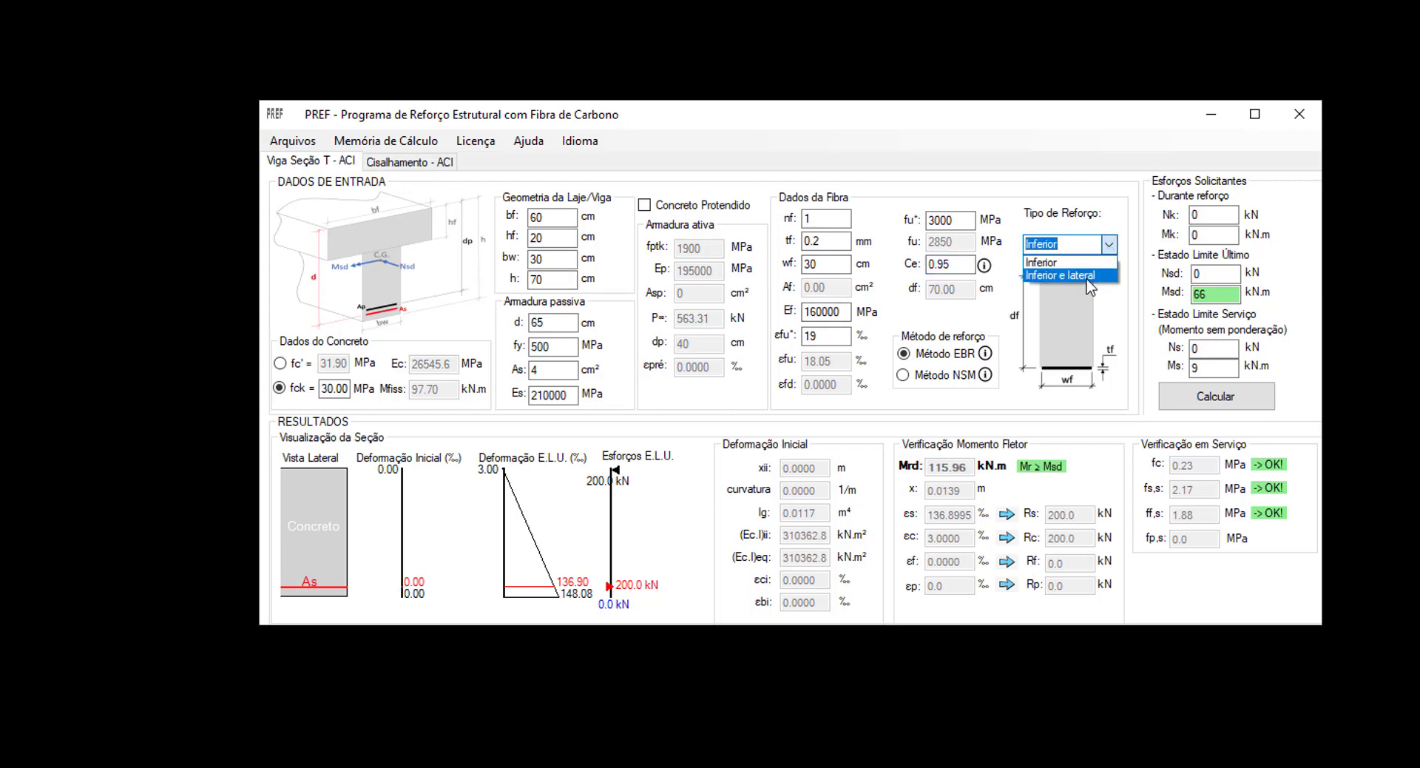
click(1061, 275)
double_click(940, 287)
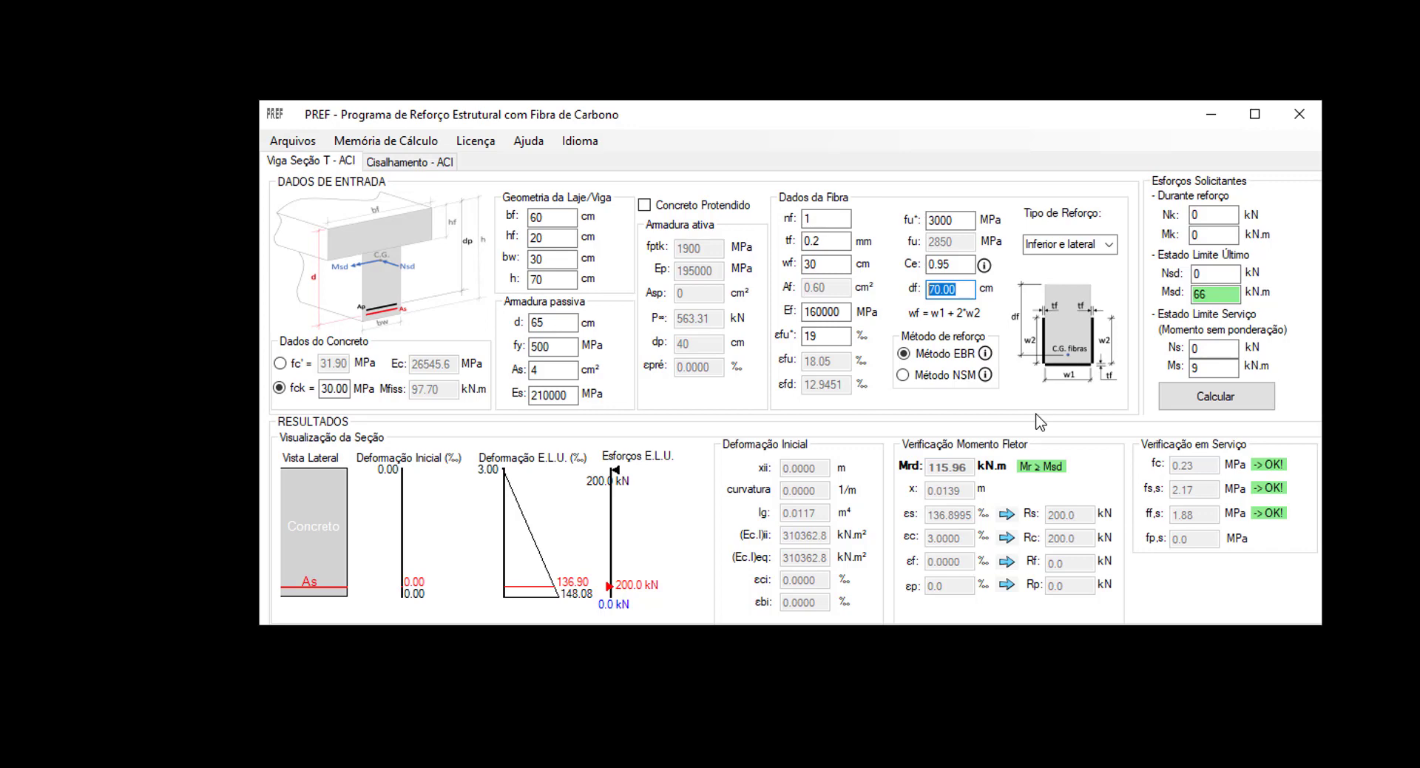
click(1108, 244)
click(1091, 263)
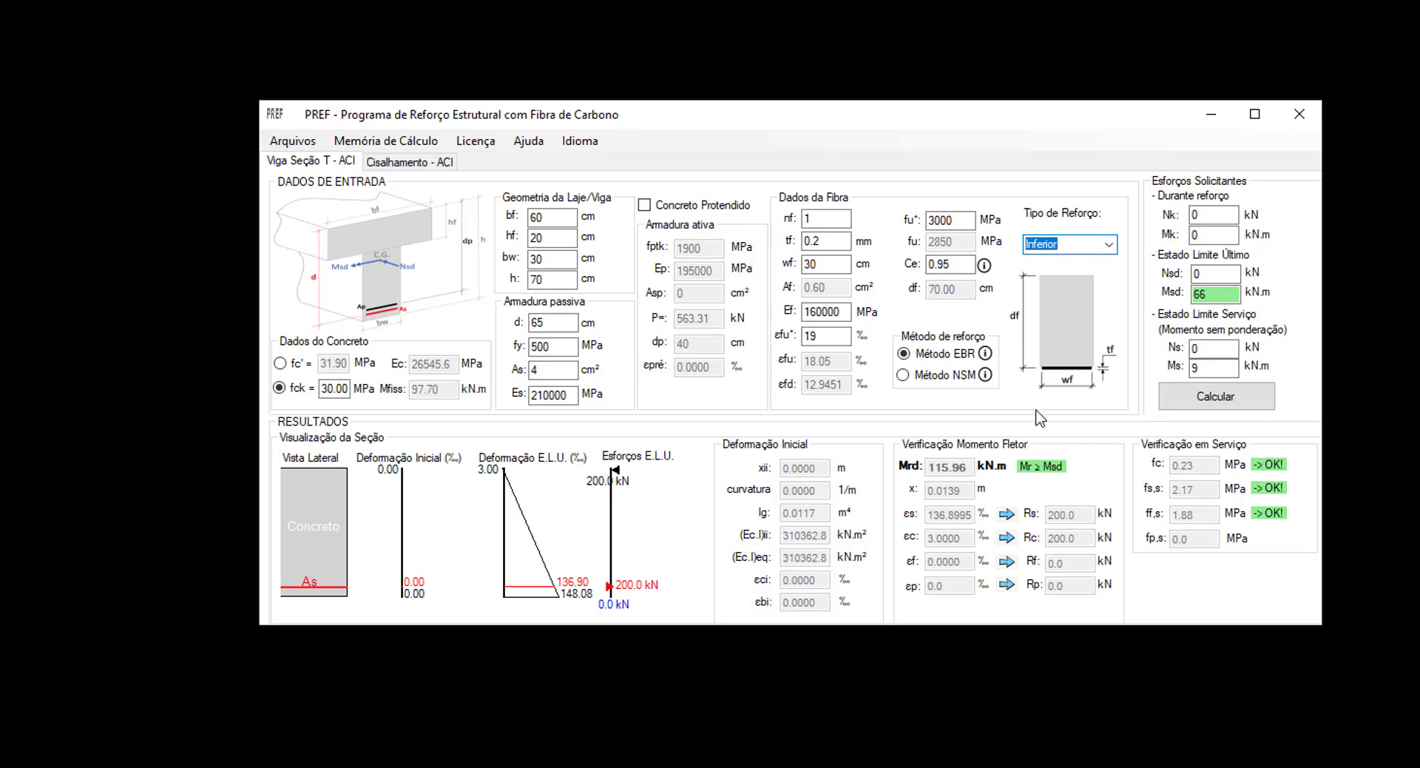
Step: Set the ultimate moment Msd to 260 kN.m and the service moment Ms to 150 kN.m, and calculate the fibre-reinforced section
double_click(1214, 296)
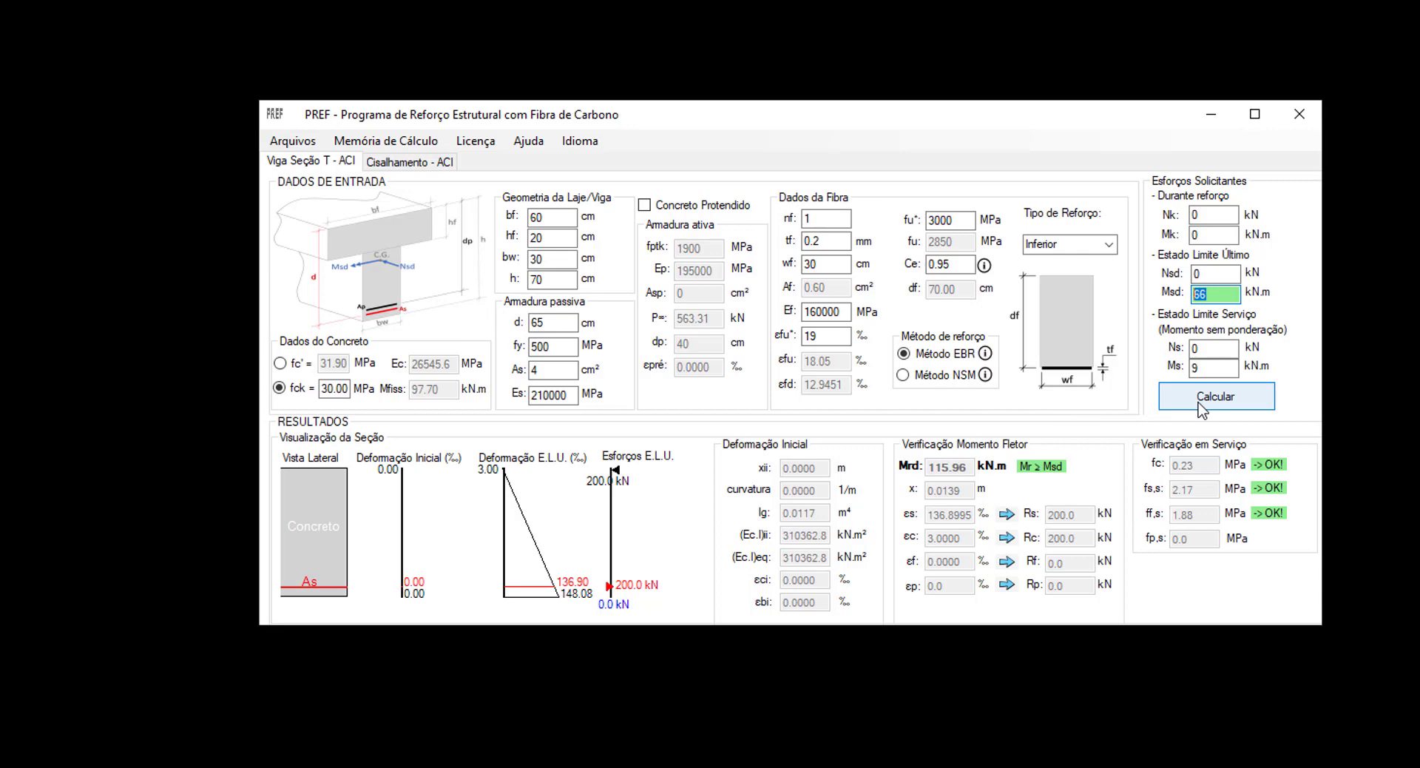
text(260)
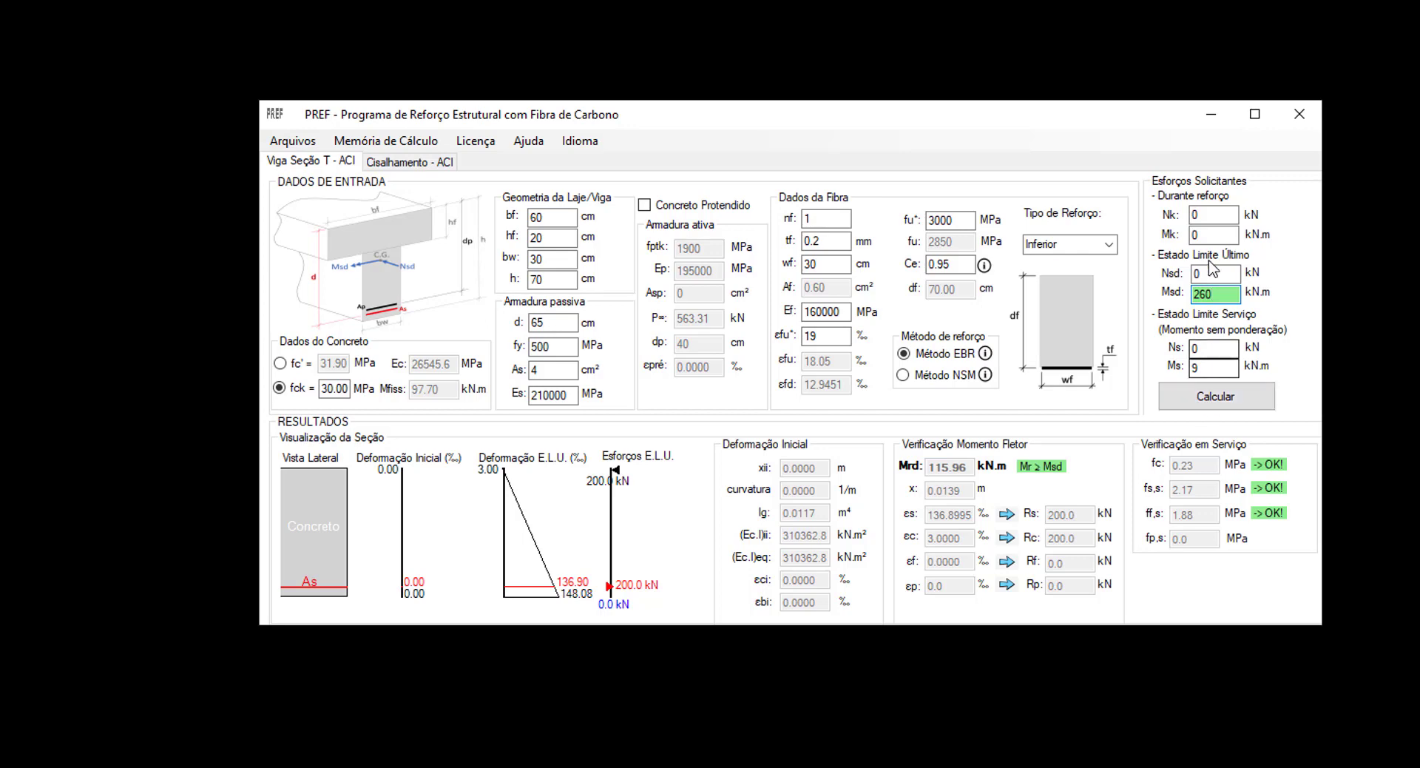
click(1208, 234)
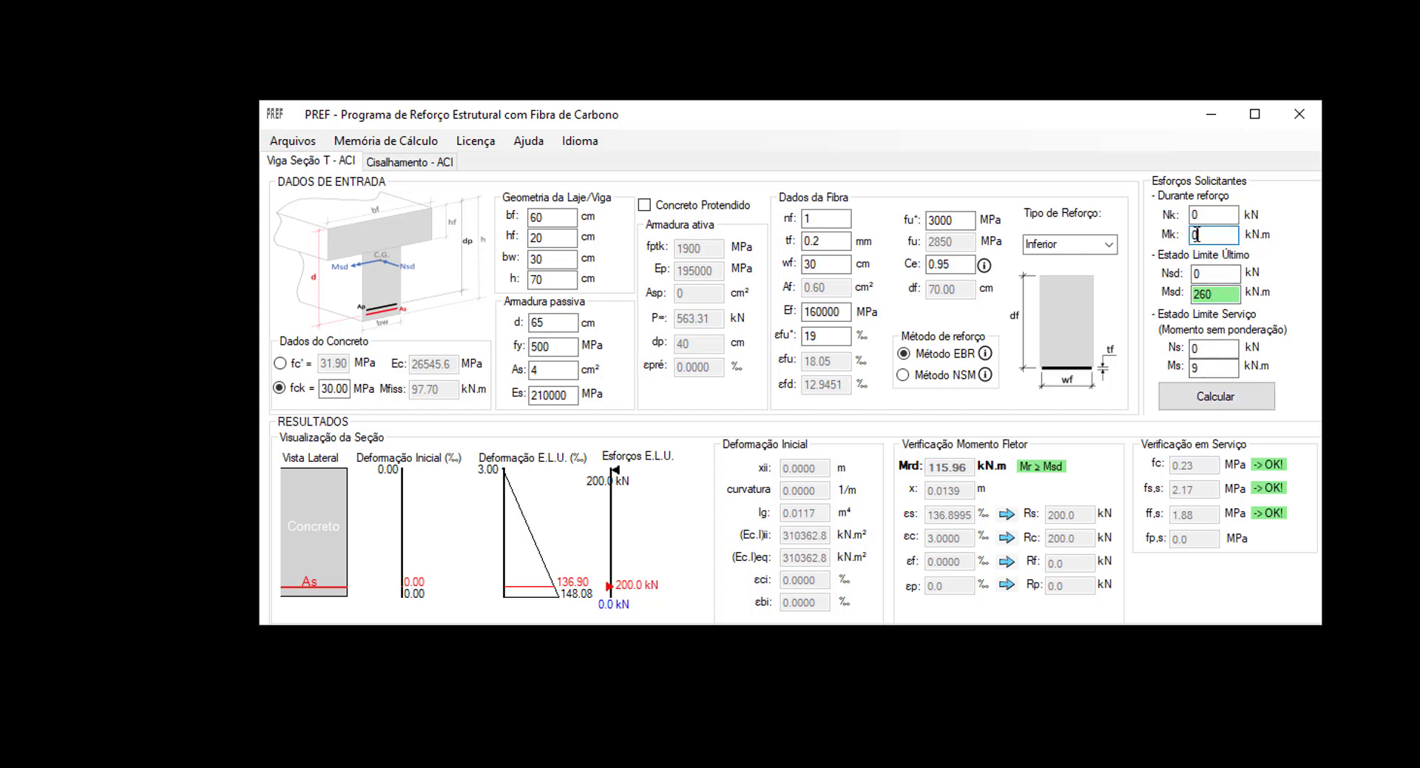
click(1196, 215)
key(Tab)
click(1197, 370)
double_click(1222, 365)
double_click(1196, 368)
click(1239, 398)
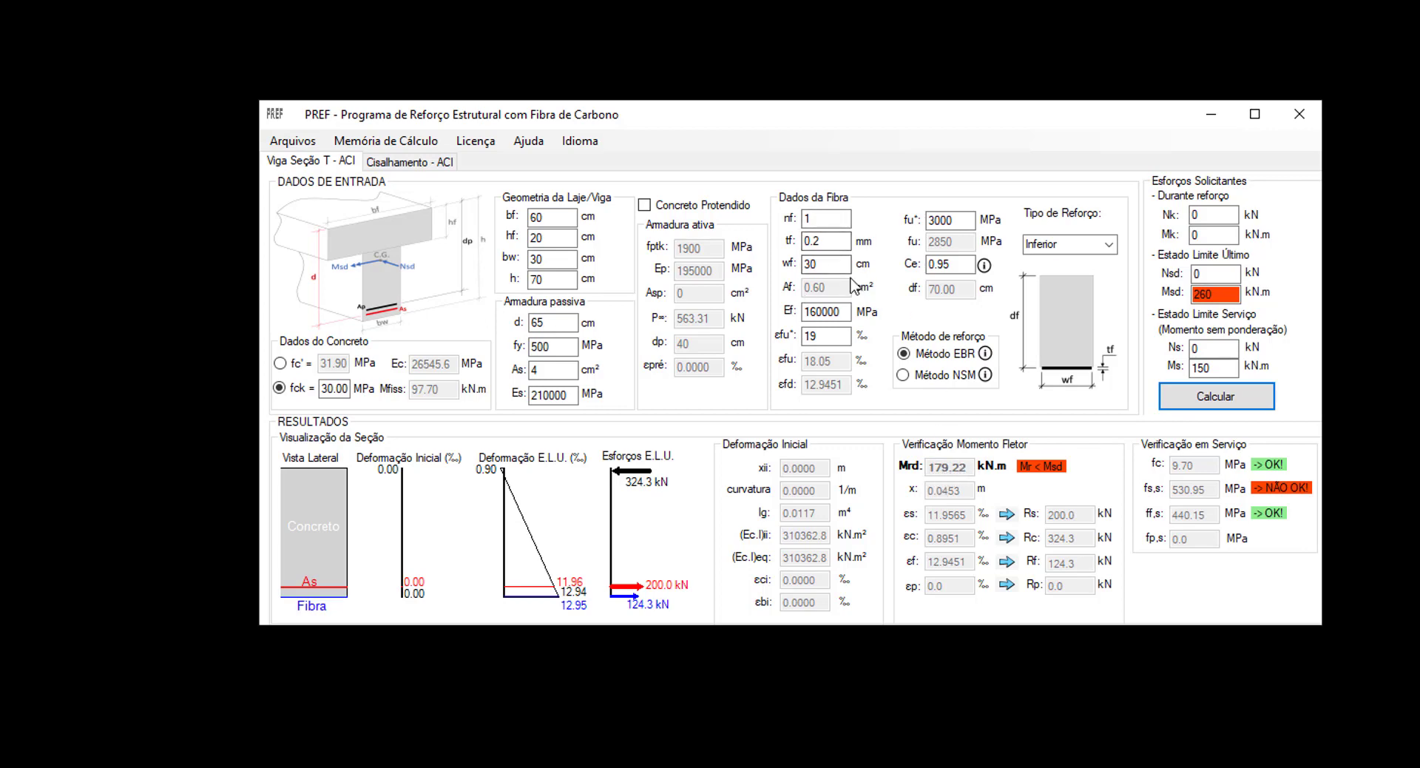
Step: Calculate the section with a fibre thickness tf of 1.2 mm, and recalculate it with a moment Mk of 100 kN.m during reinforcement
click(1213, 298)
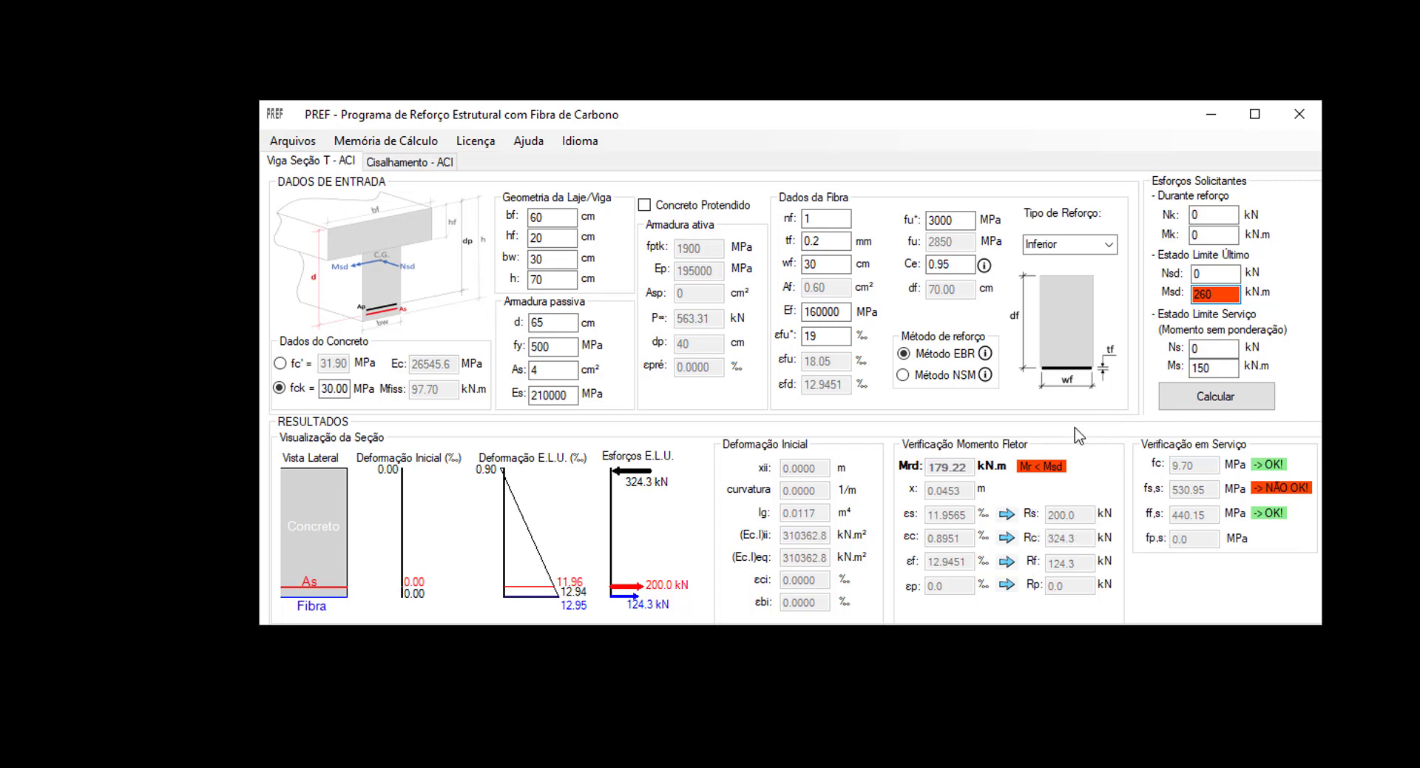
drag(835, 242, 791, 249)
click(812, 265)
click(1217, 397)
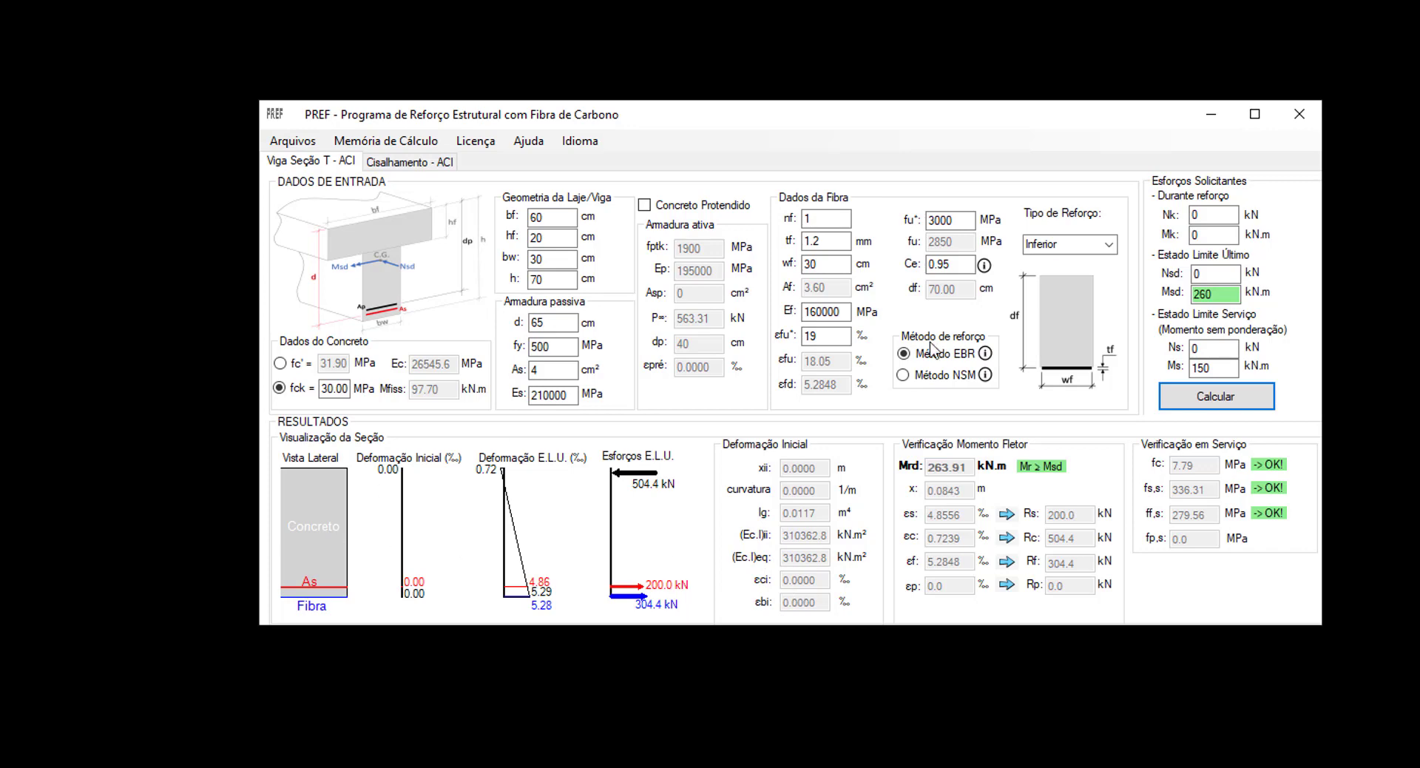
click(1198, 236)
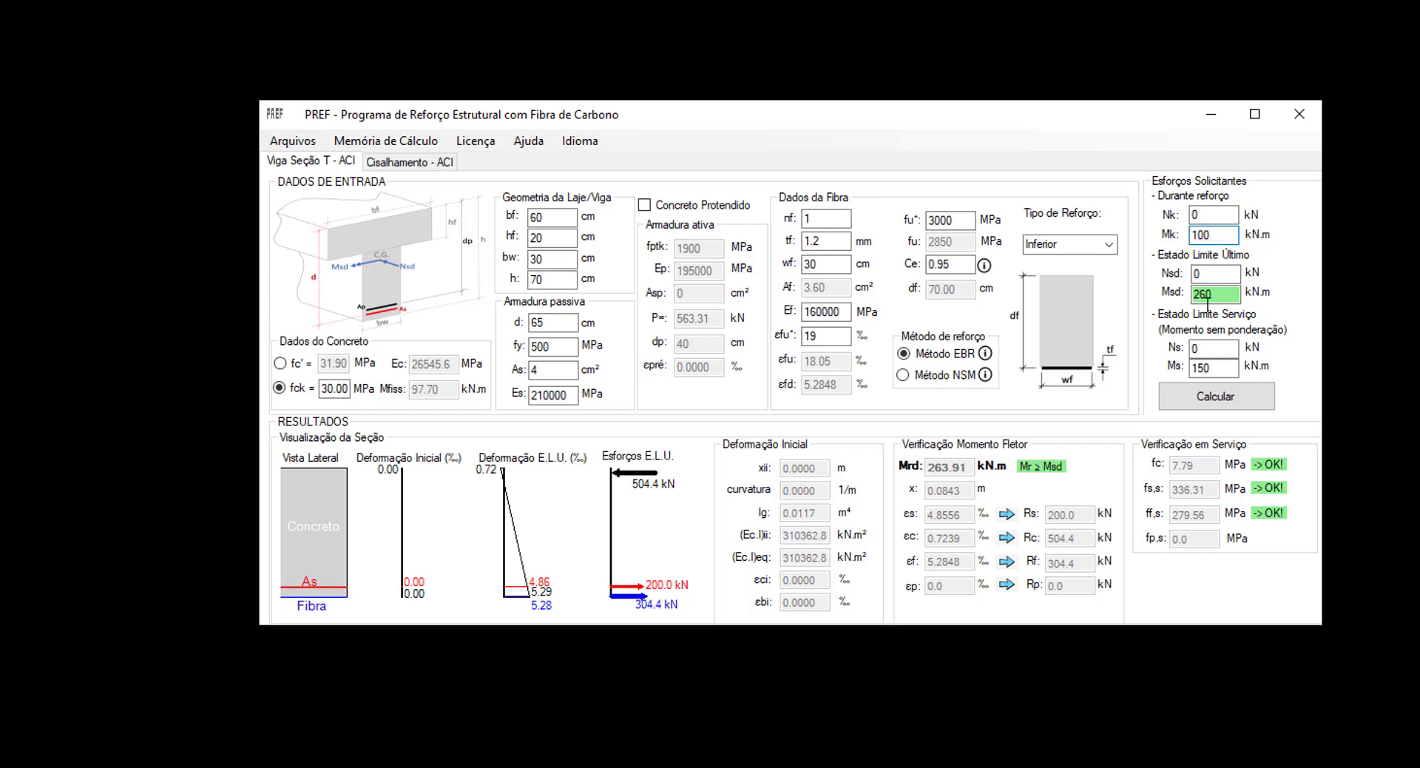
click(1256, 403)
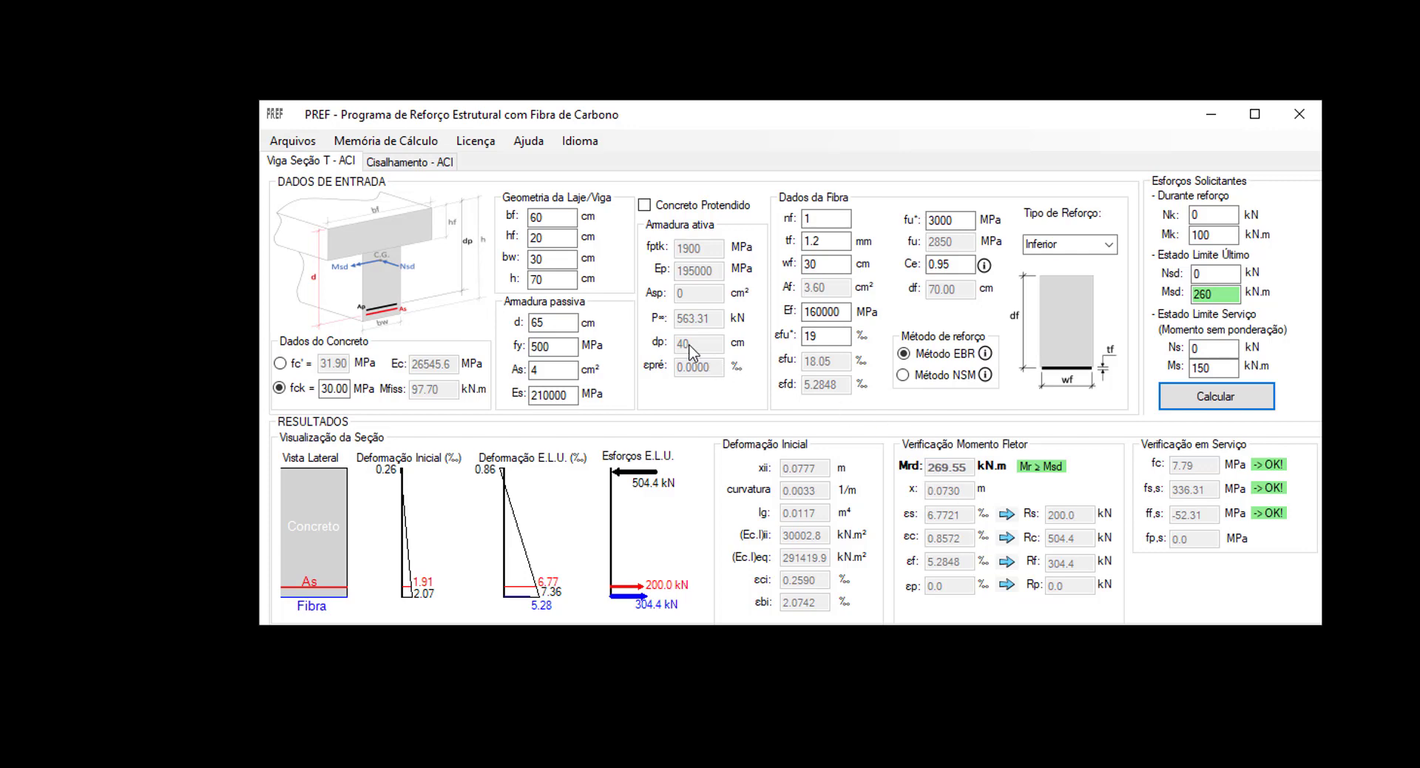
Step: Enable prestressed concrete with an active steel area Asp of 5 cm² and depth dp of 60 cm, and recalculate the section
click(645, 207)
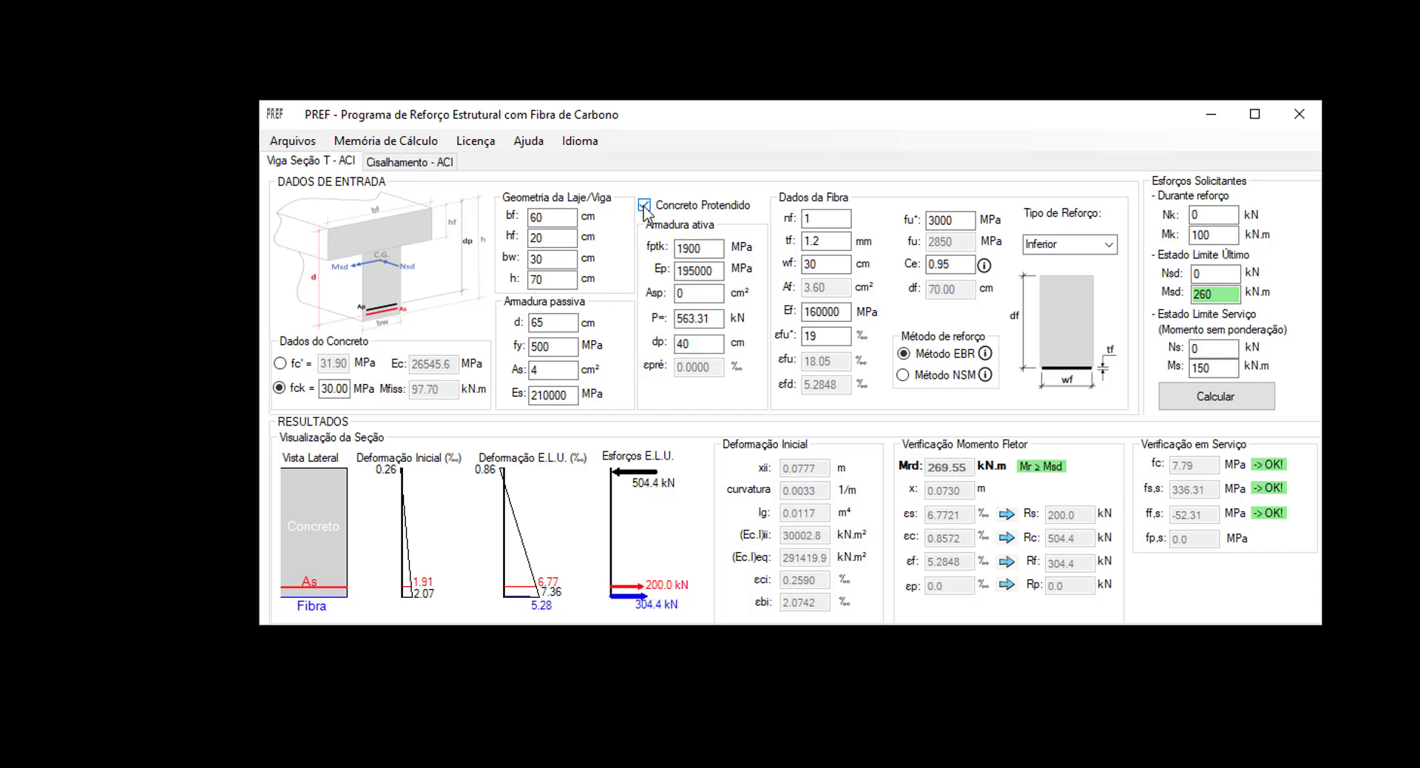
double_click(699, 249)
double_click(696, 271)
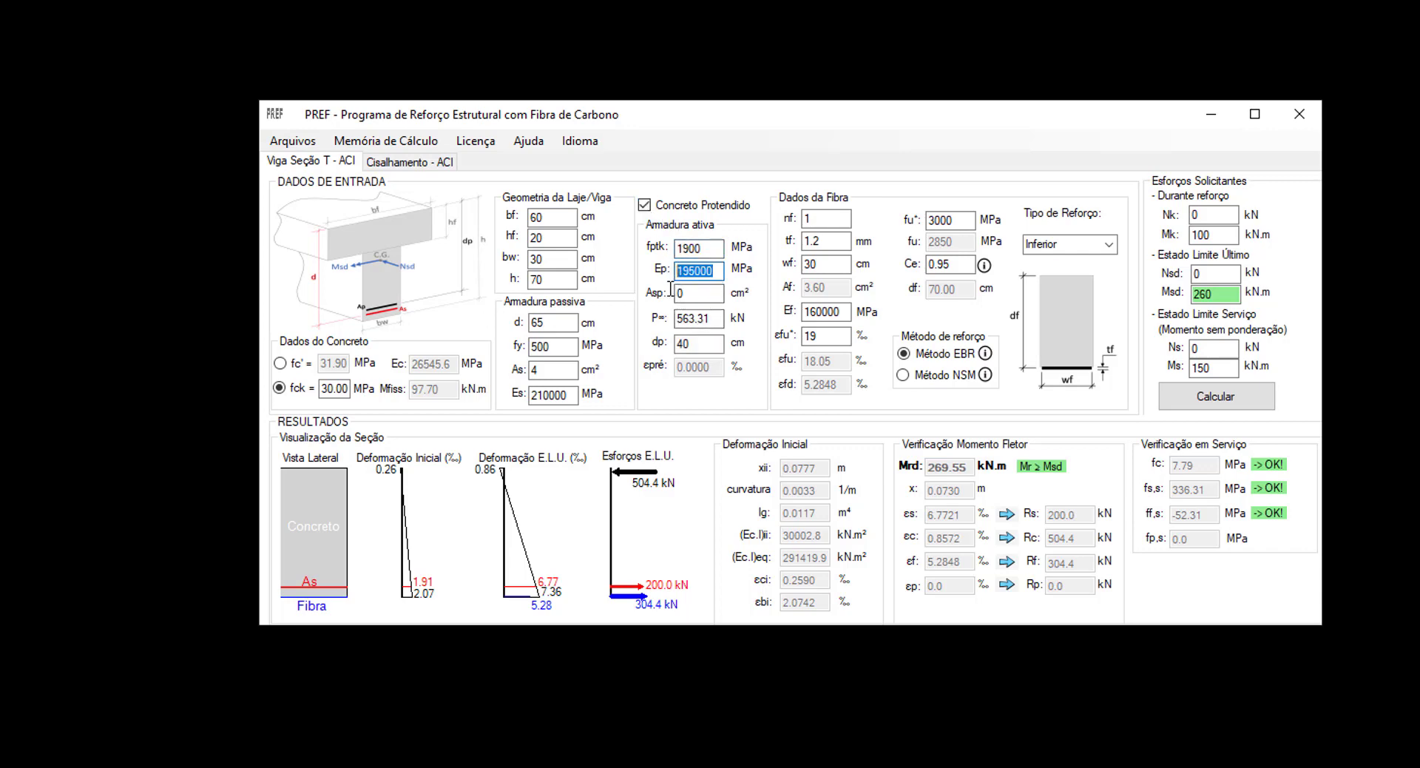
double_click(696, 296)
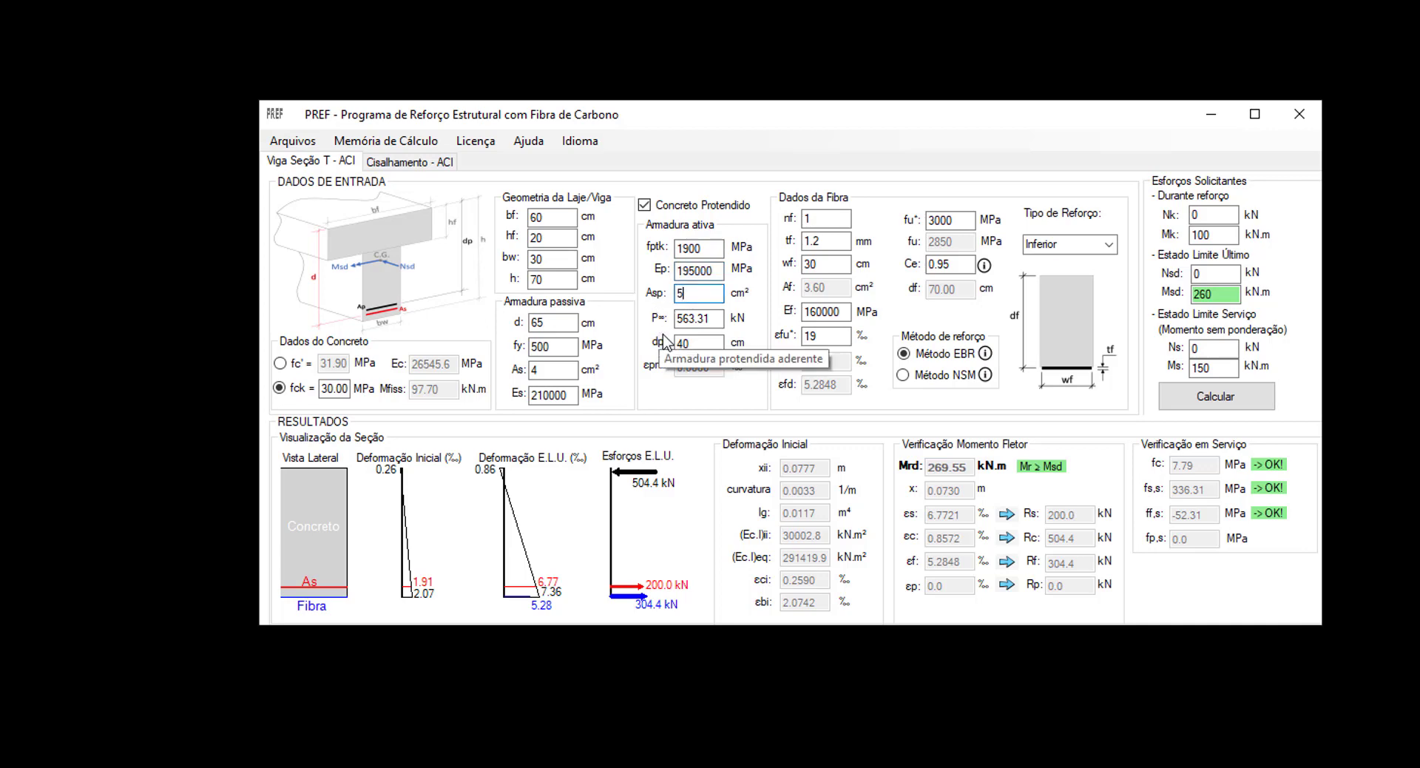
double_click(707, 319)
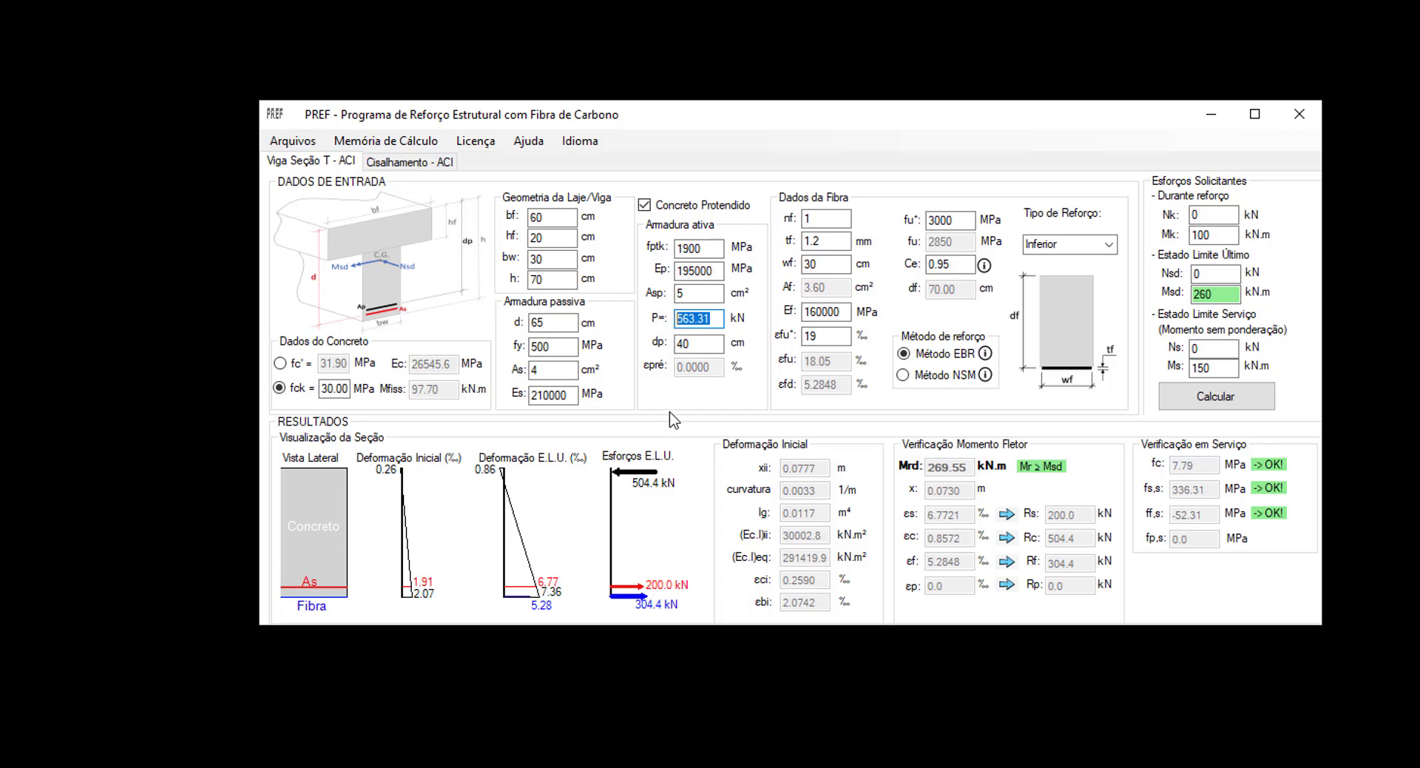
double_click(684, 344)
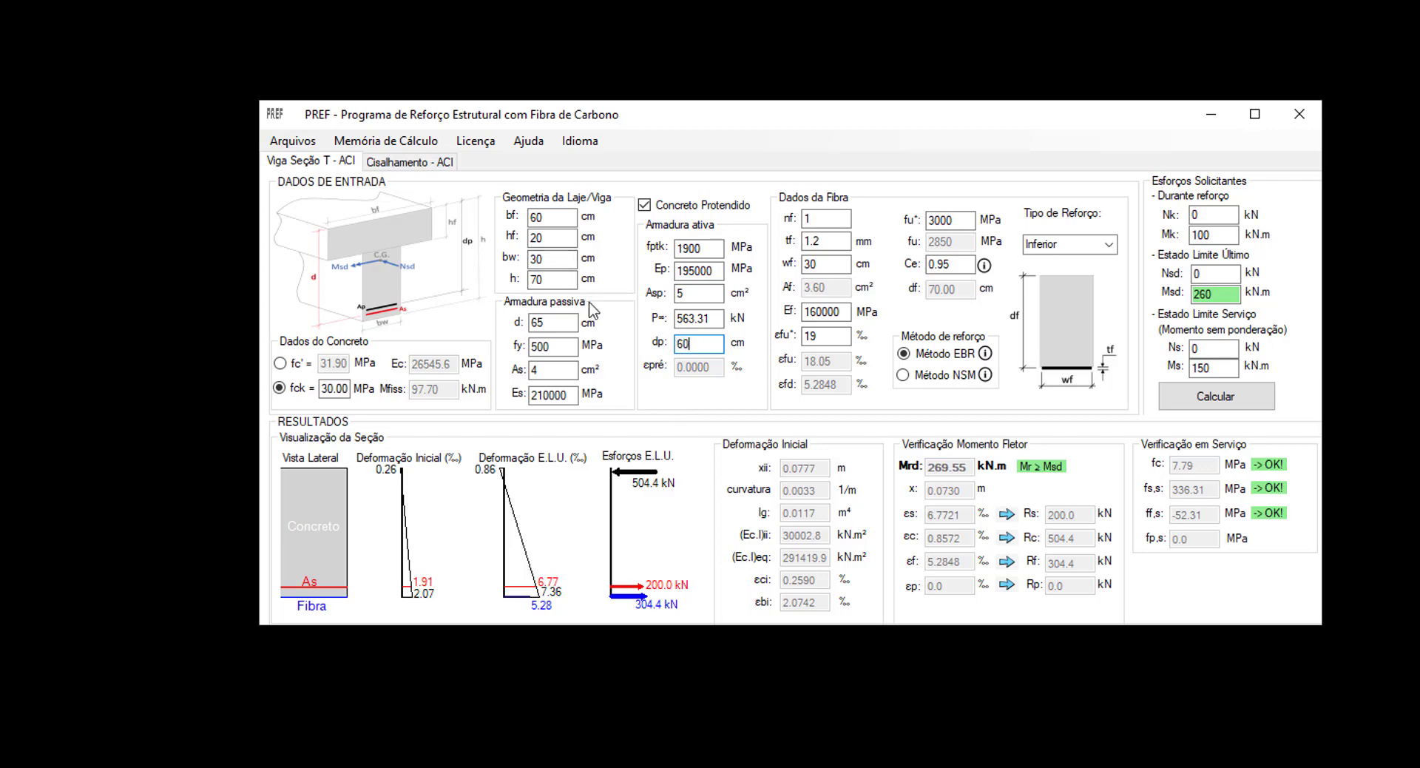
click(1224, 400)
click(1224, 400)
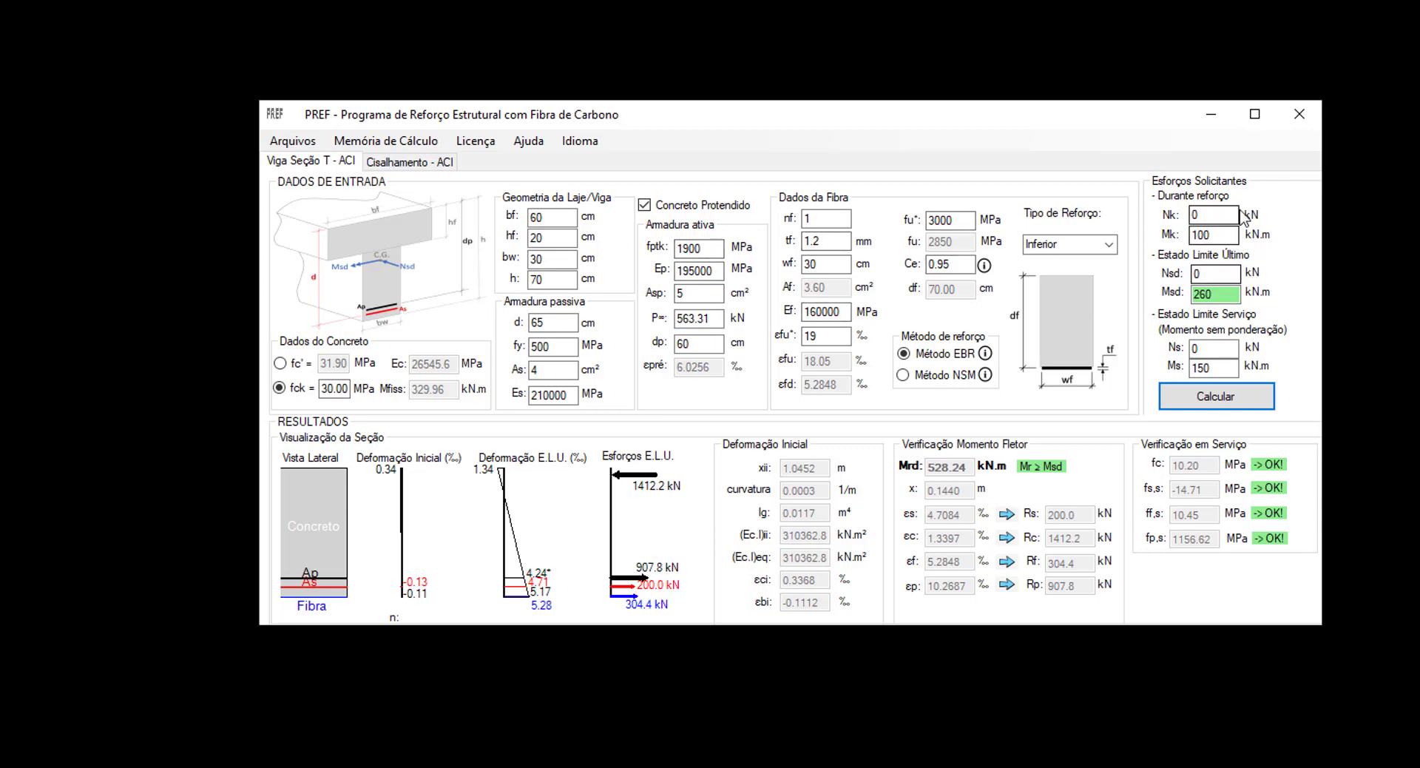
click(1224, 272)
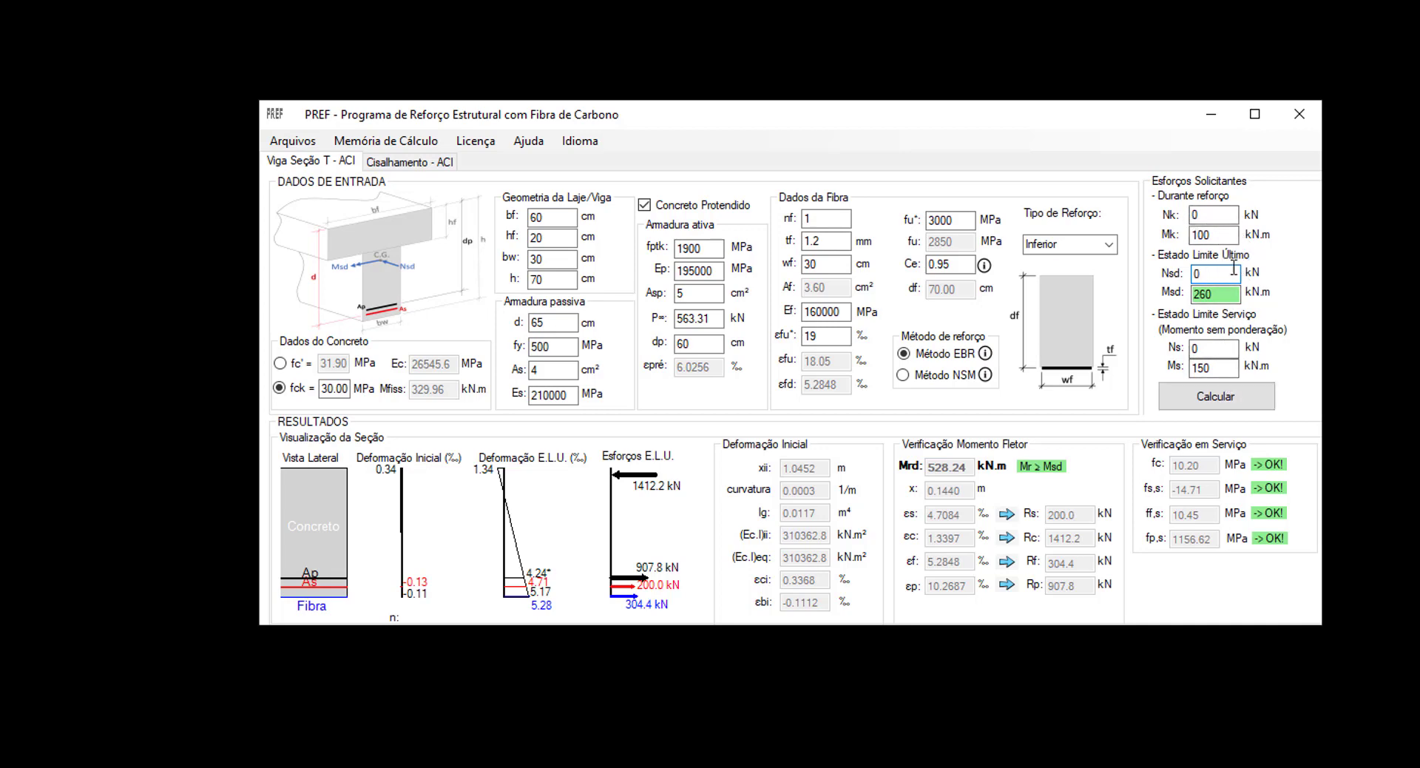
click(1199, 349)
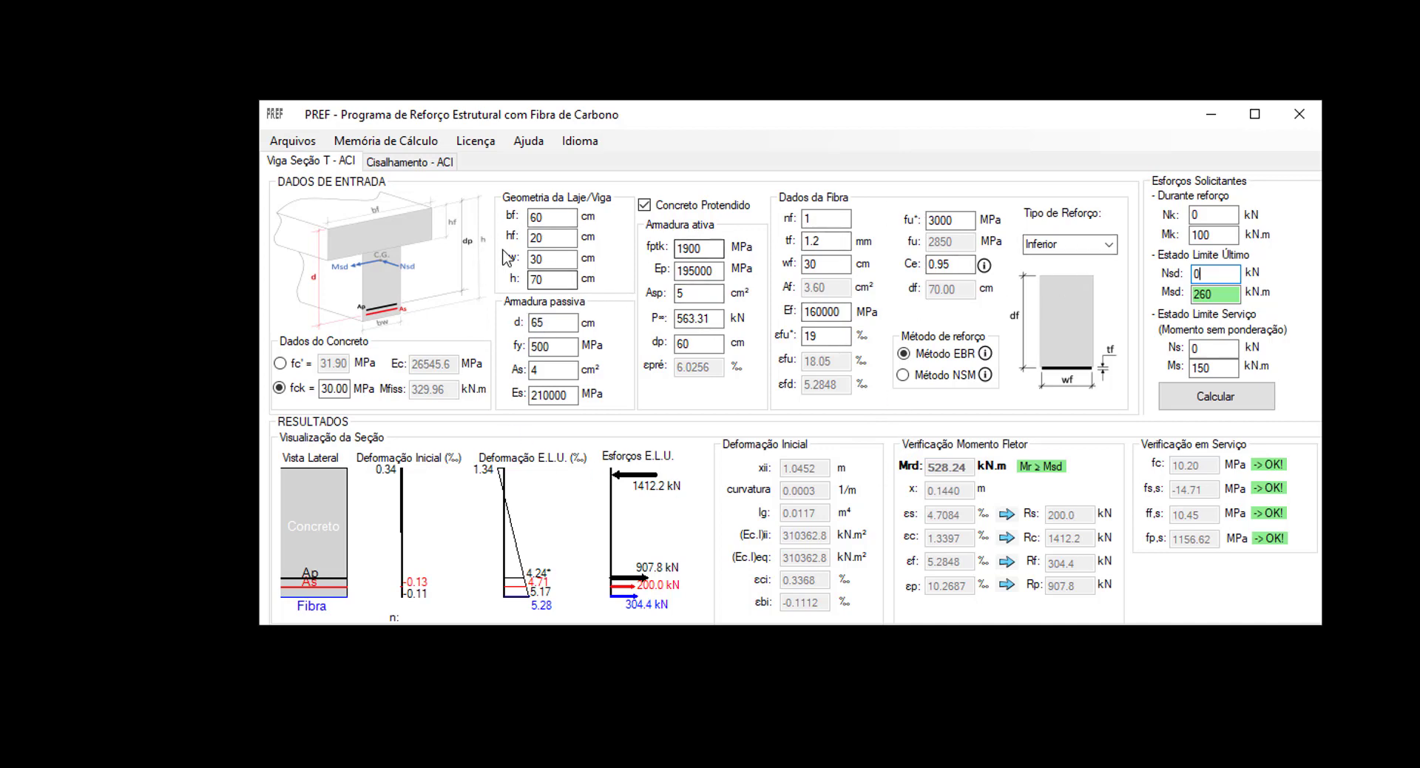
Step: Generate the bending calculation report as a Word document and dismiss the file creation message
click(402, 144)
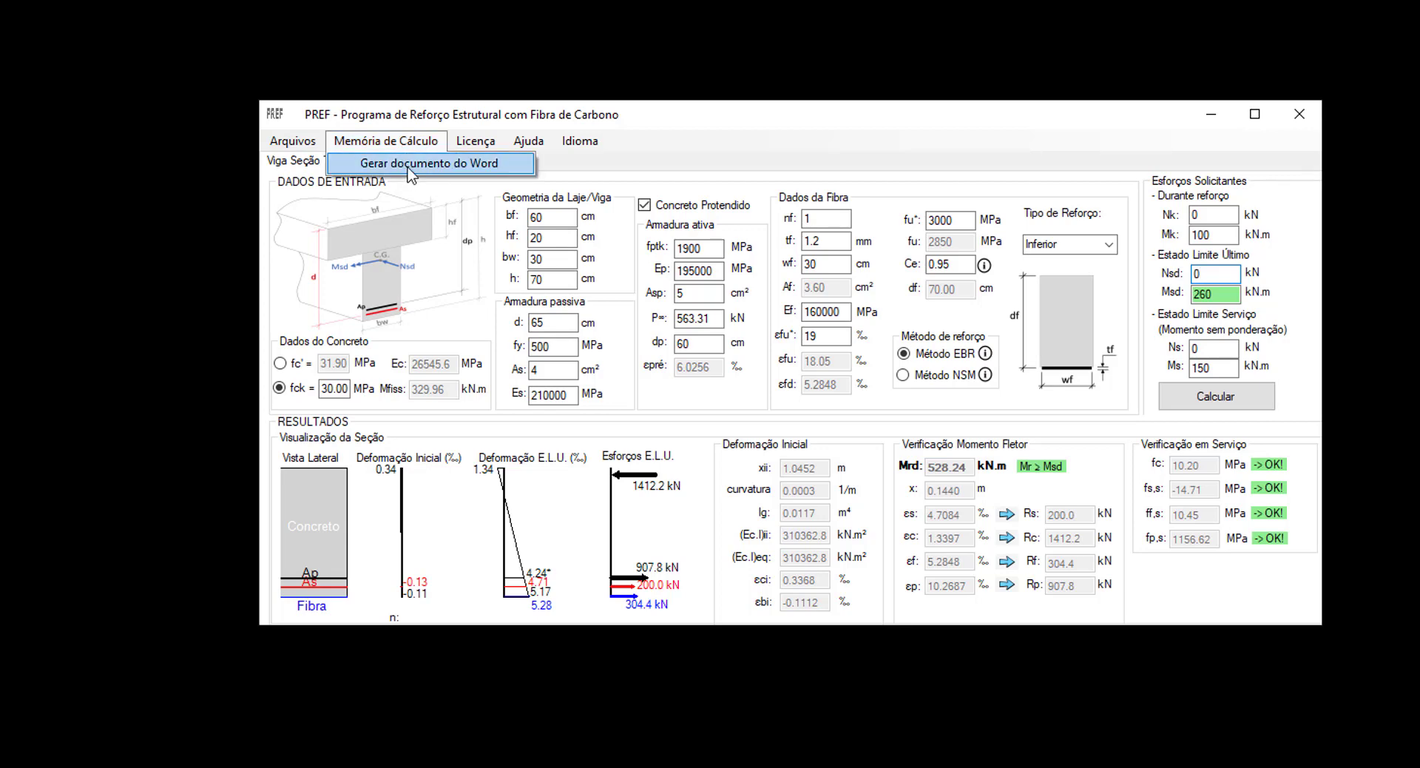
click(407, 169)
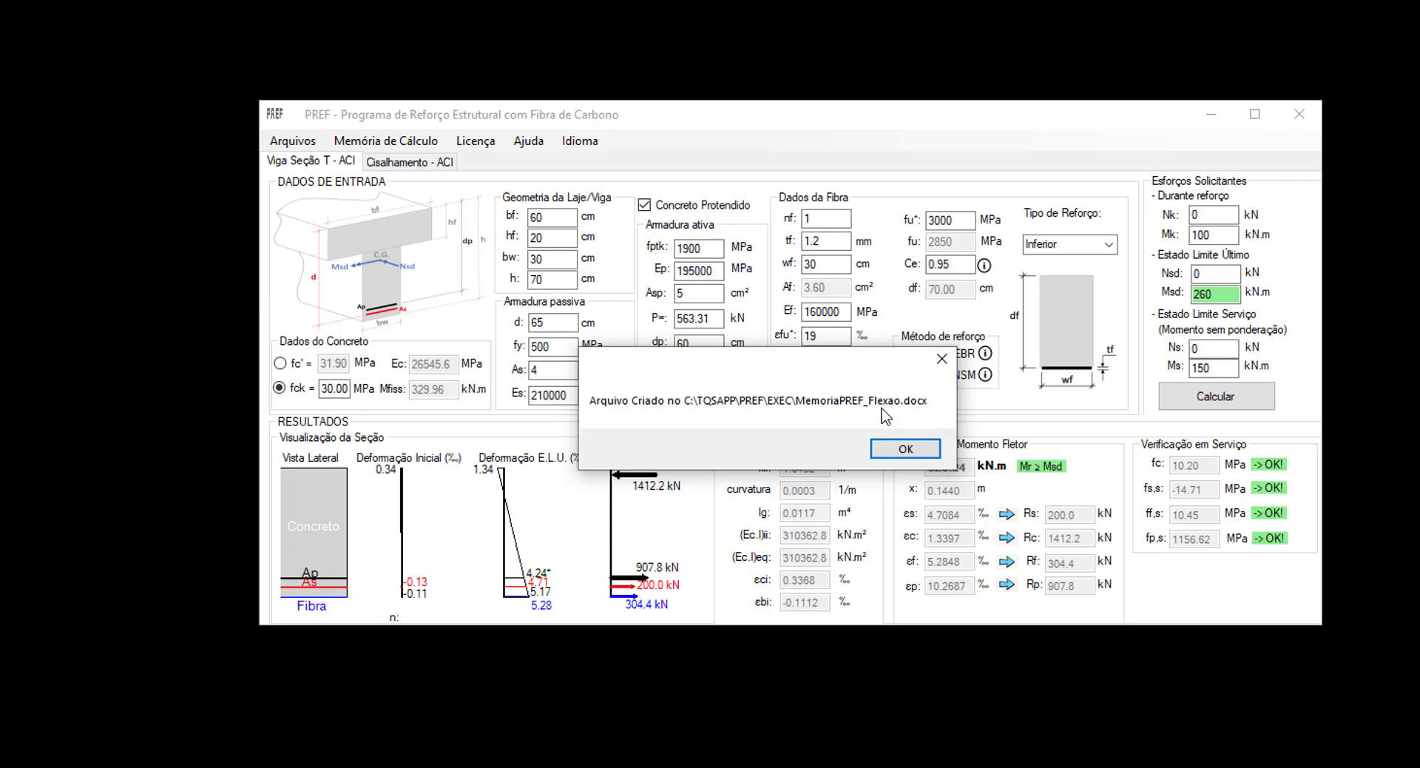
click(895, 448)
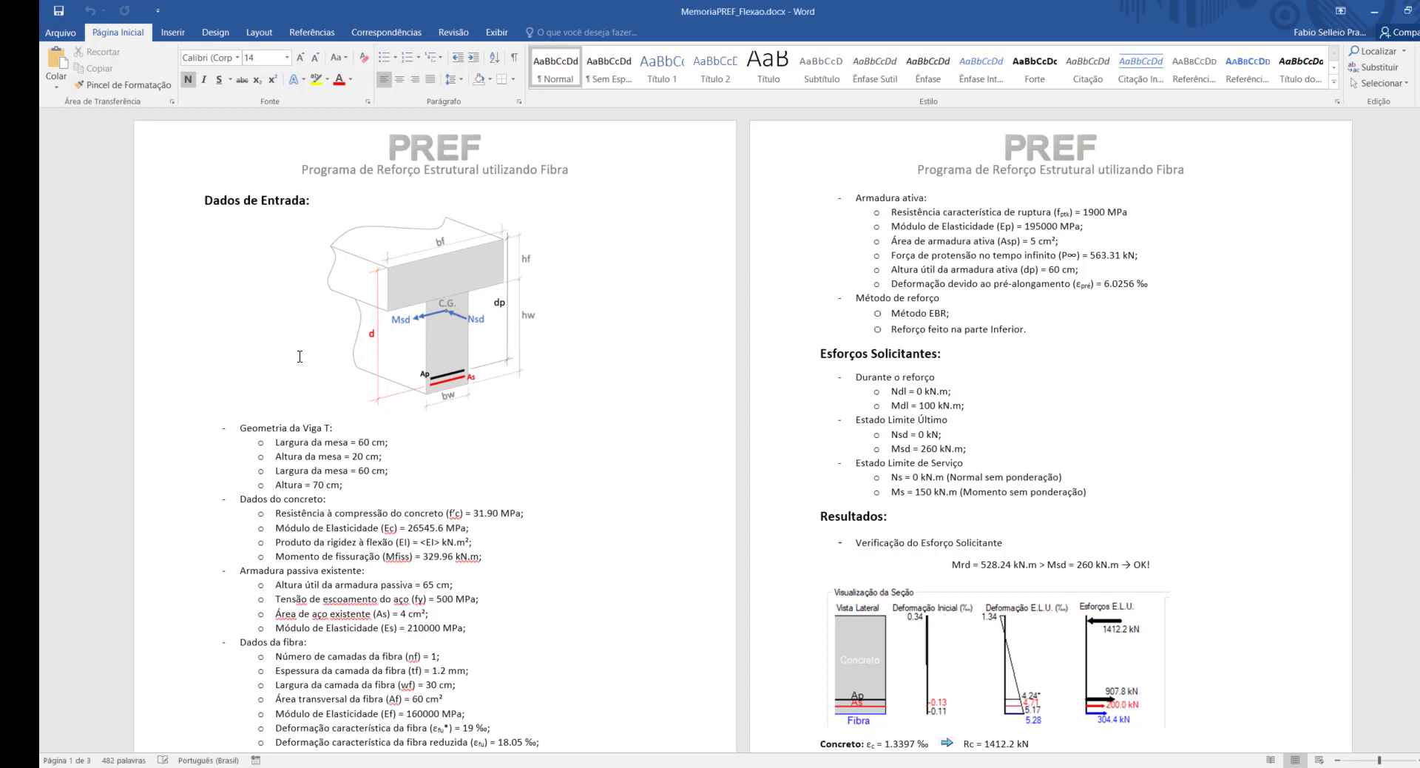
Step: Examine the generated report in Word, covering the input data, applied loads, section results, strains during reinforcement and service checks
scroll(366, 323, down, 3)
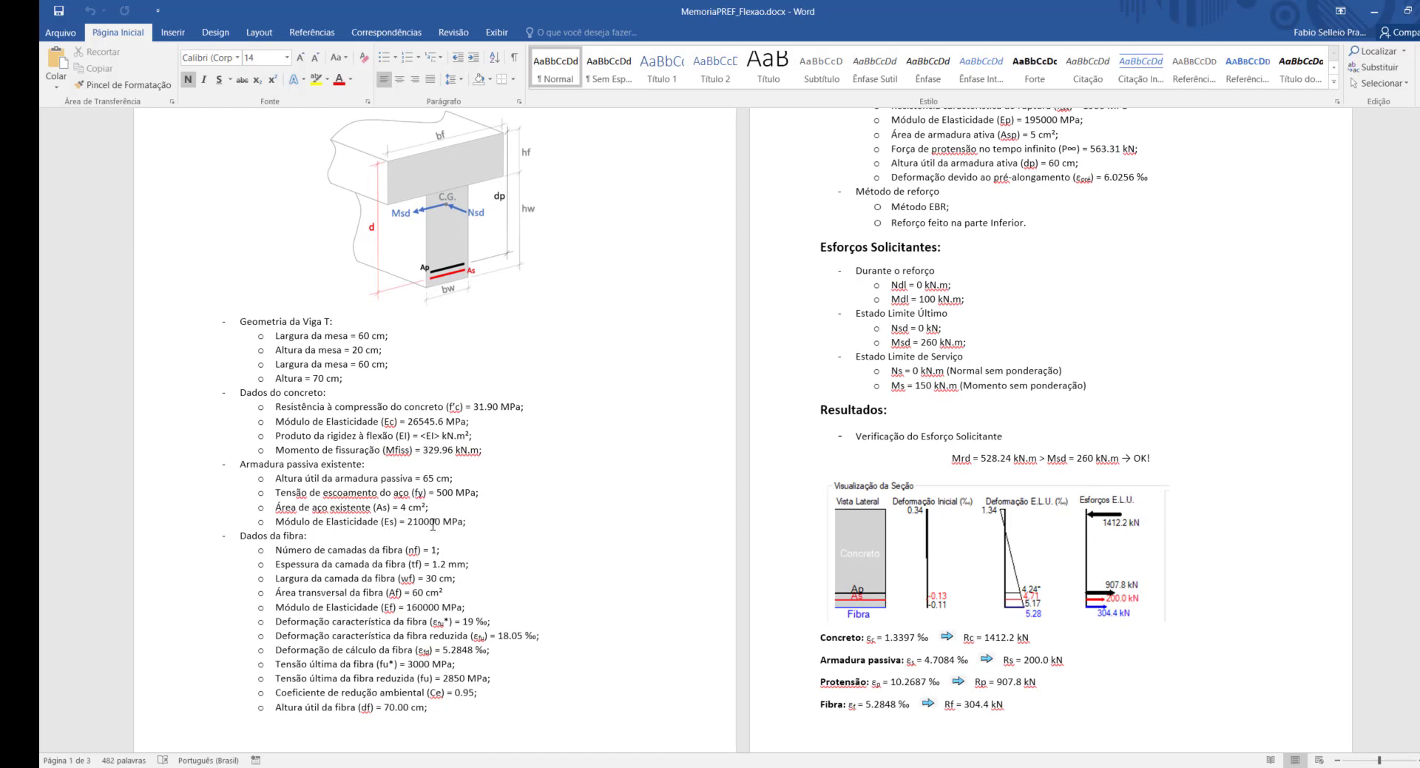
scroll(544, 504, up, 3)
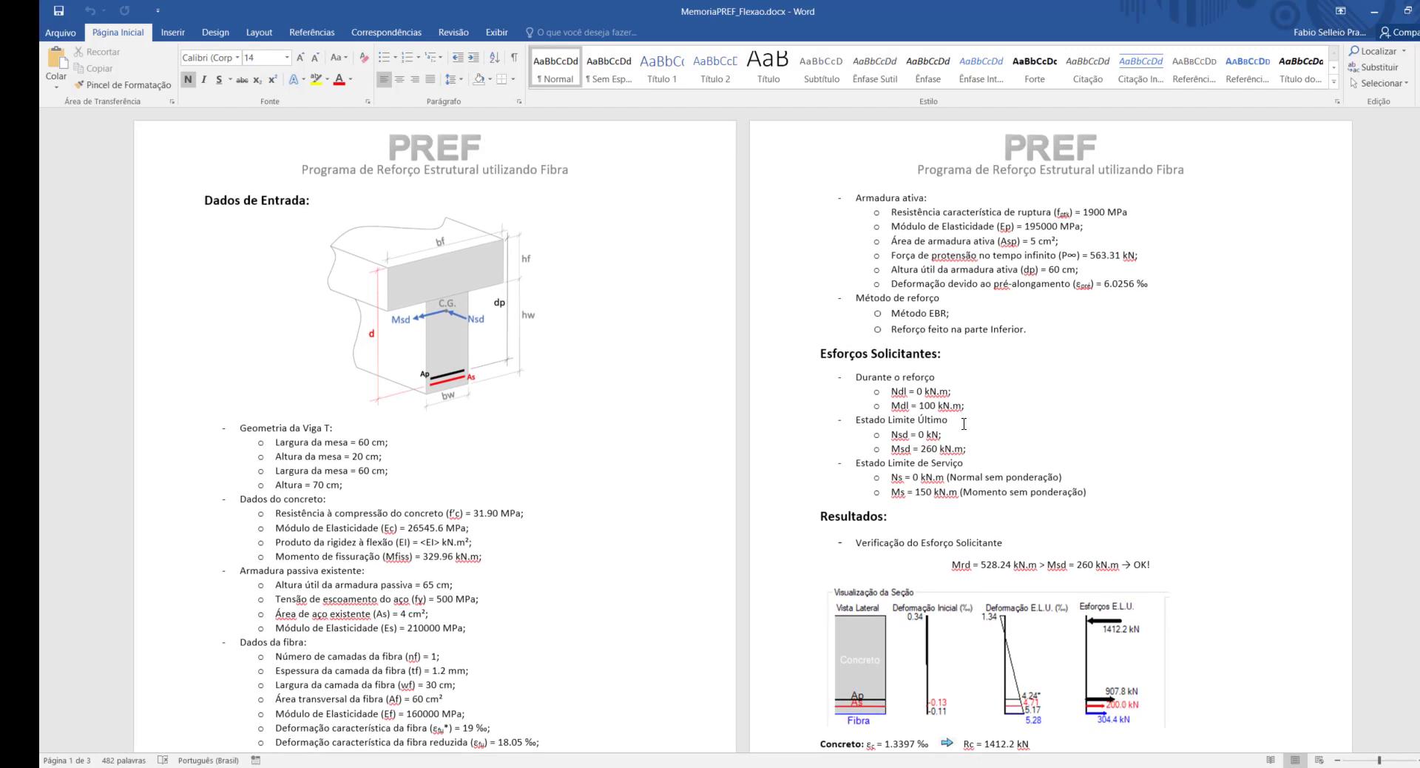
scroll(956, 412, down, 6)
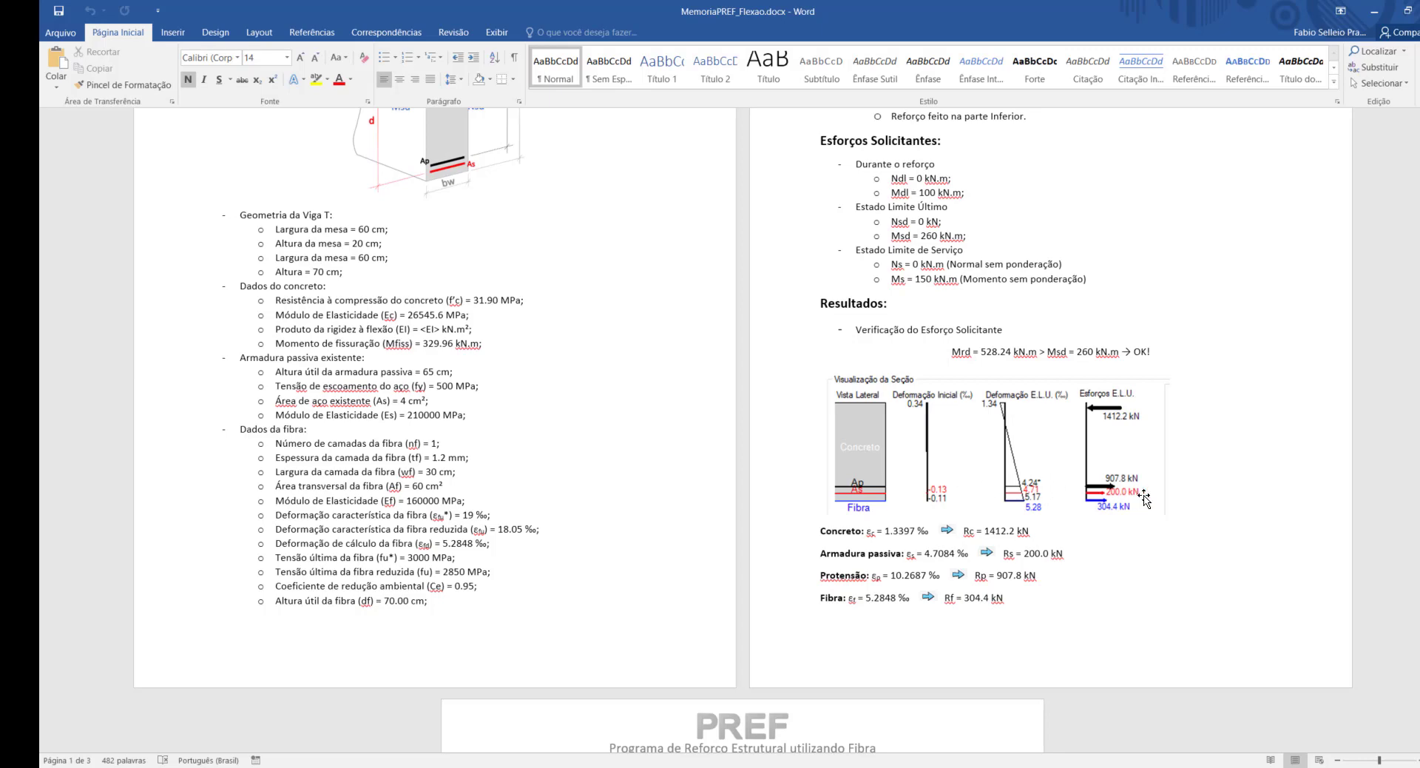
scroll(871, 516, down, 13)
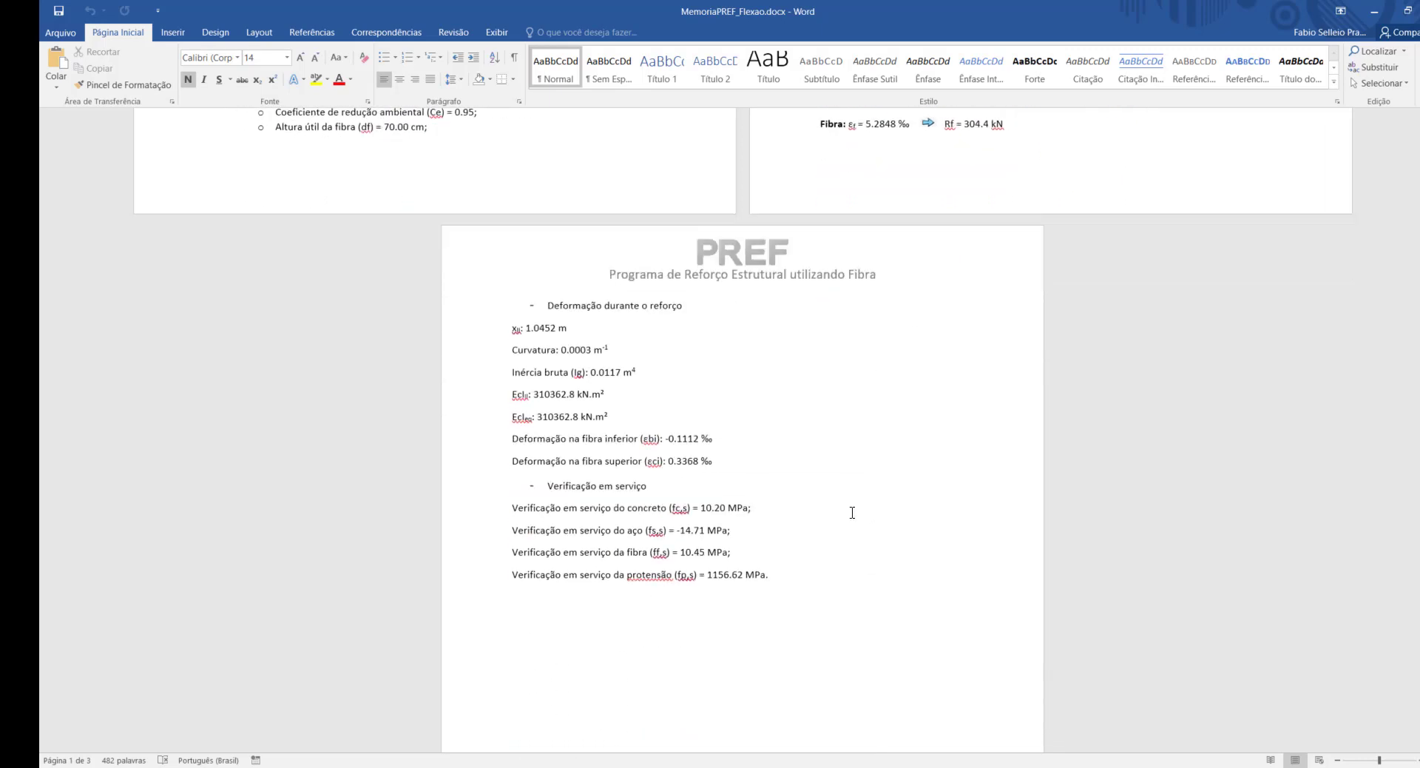
scroll(871, 517, down, 1)
drag(778, 554, 684, 485)
scroll(732, 484, up, 10)
scroll(732, 484, up, 8)
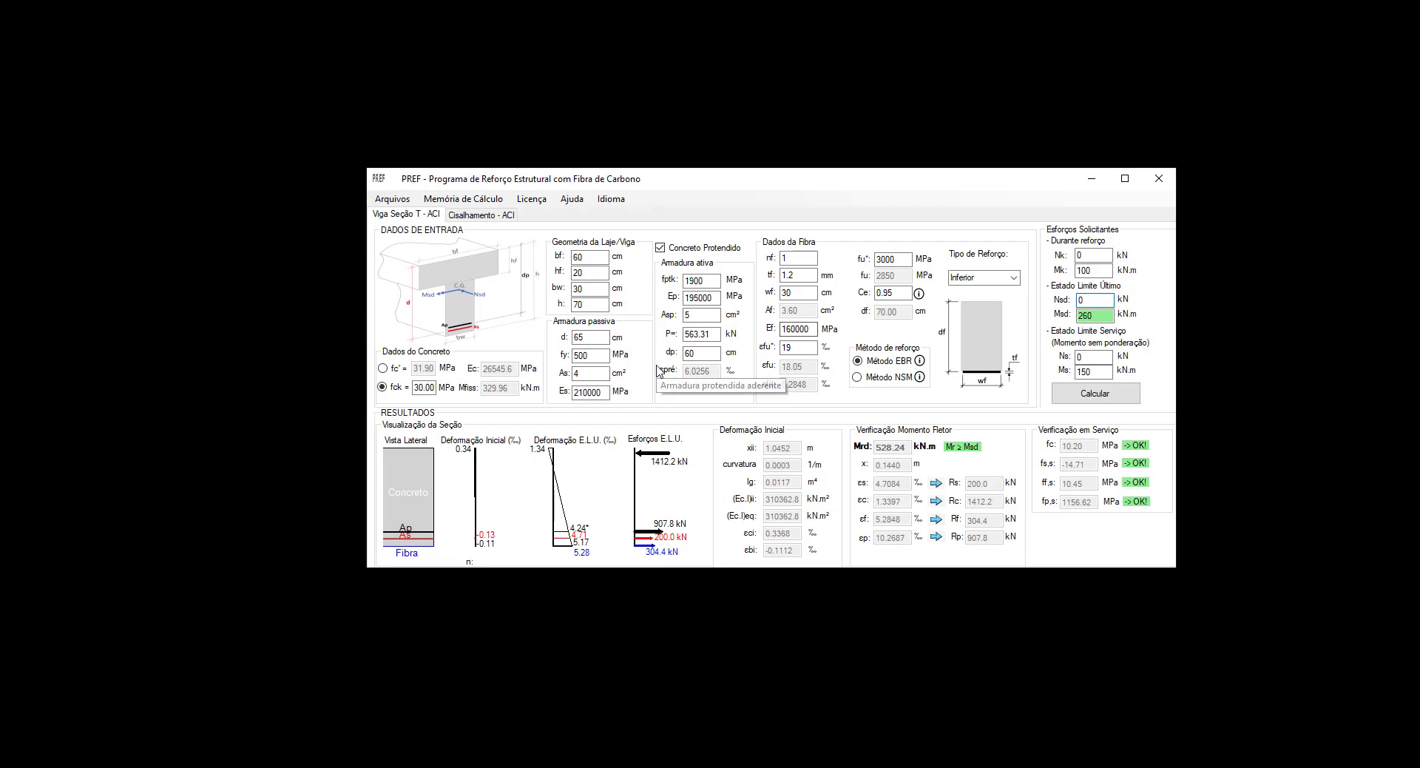
Step: Switch back to PREF's ACI shear calculation and define the concrete by fck with a value of 30 MPa
click(482, 215)
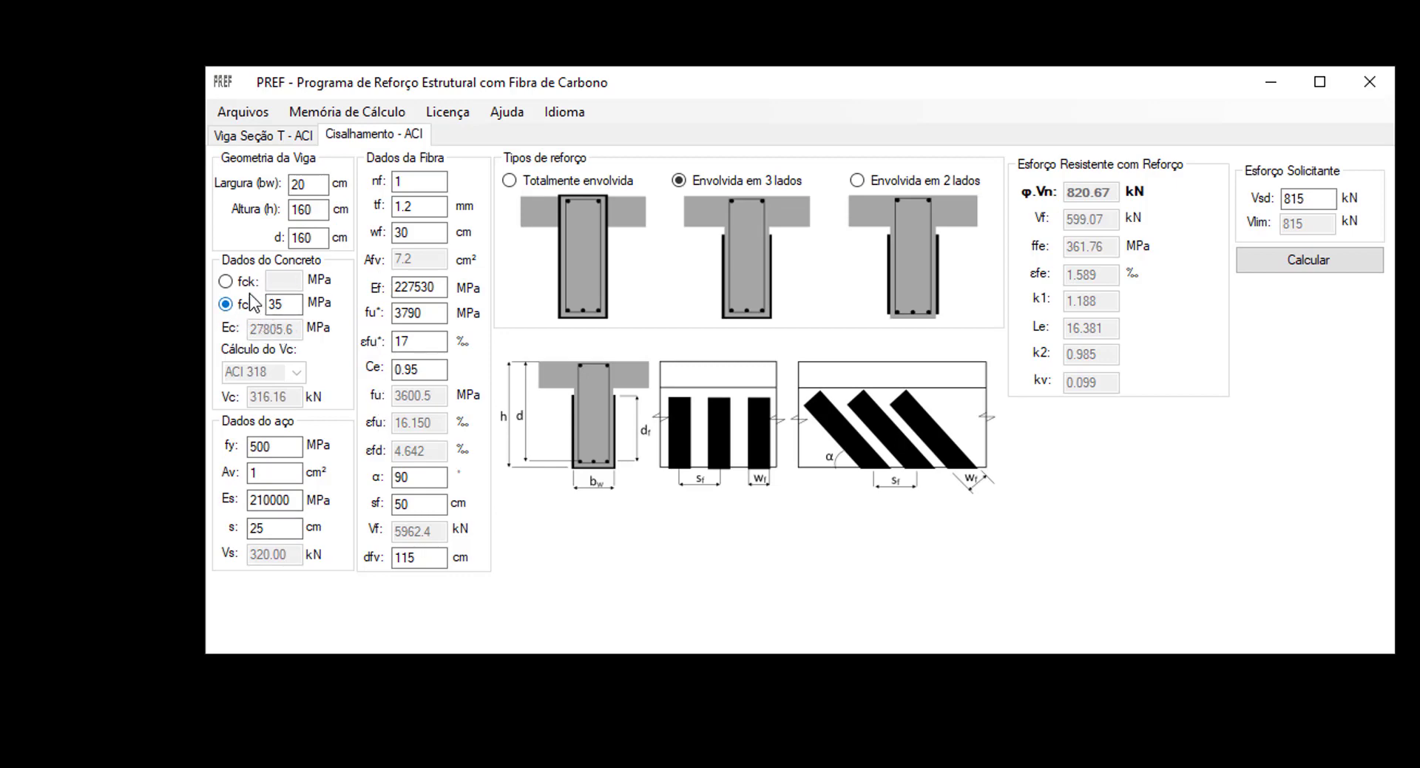
click(226, 281)
click(281, 282)
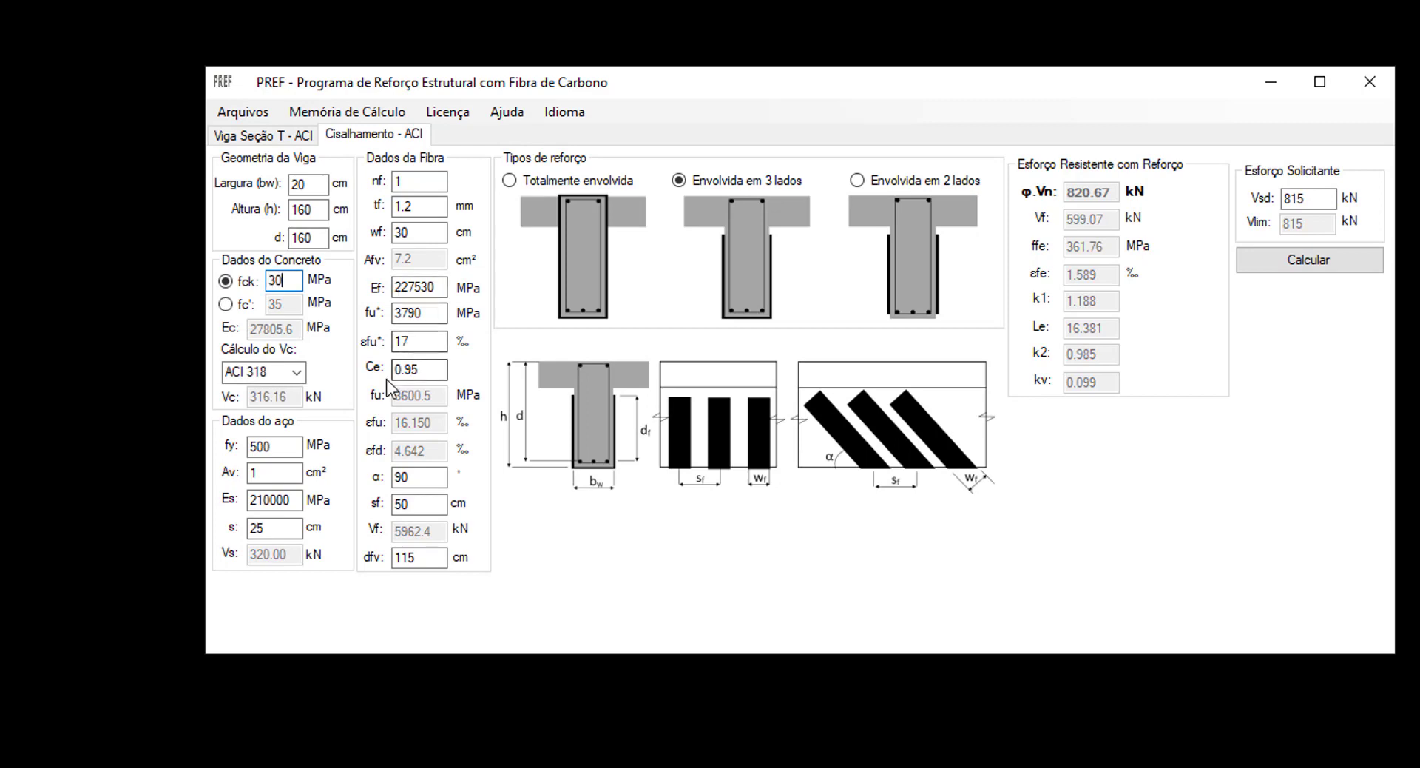
Step: Try the NBR 6118 option for the Vc calculation and return to ACI 318
click(299, 372)
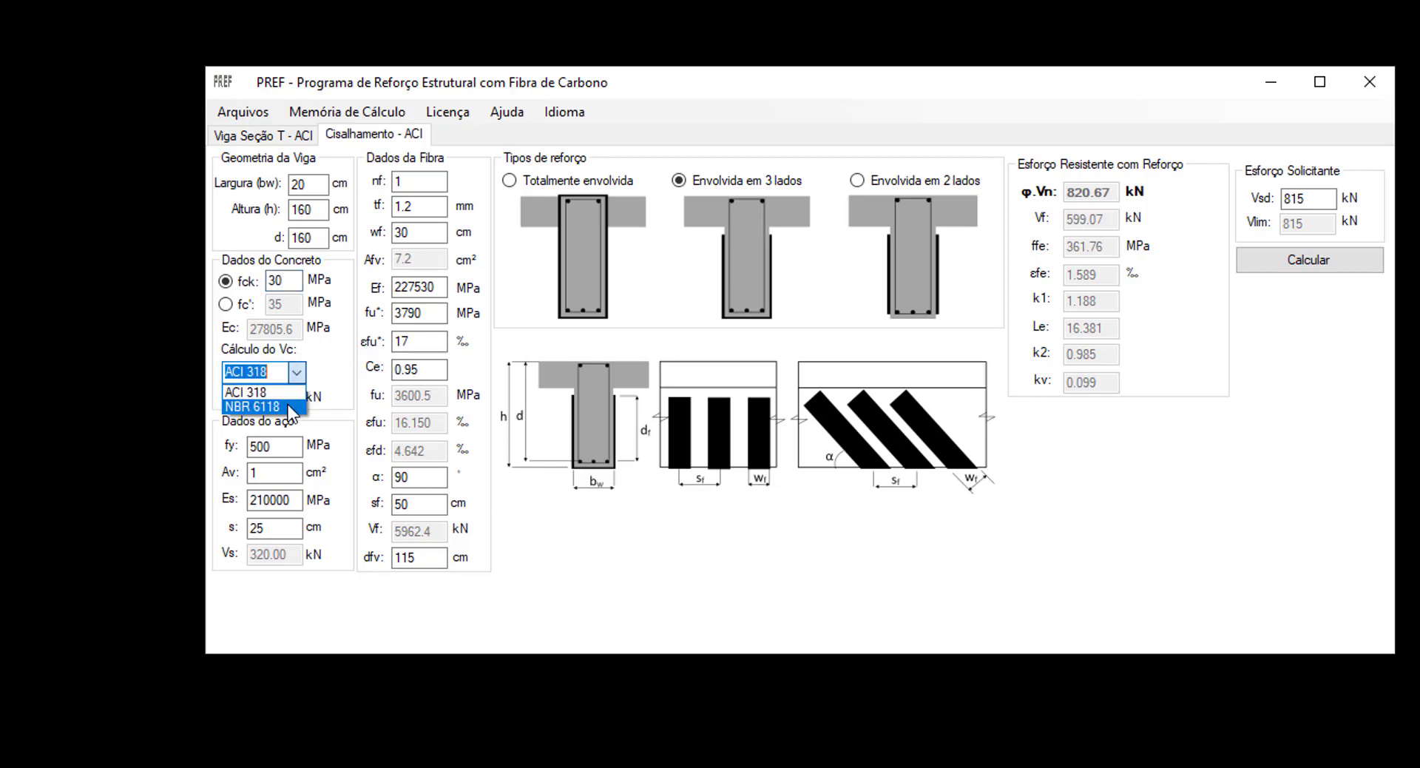
click(287, 395)
click(296, 374)
click(279, 406)
click(297, 373)
click(275, 394)
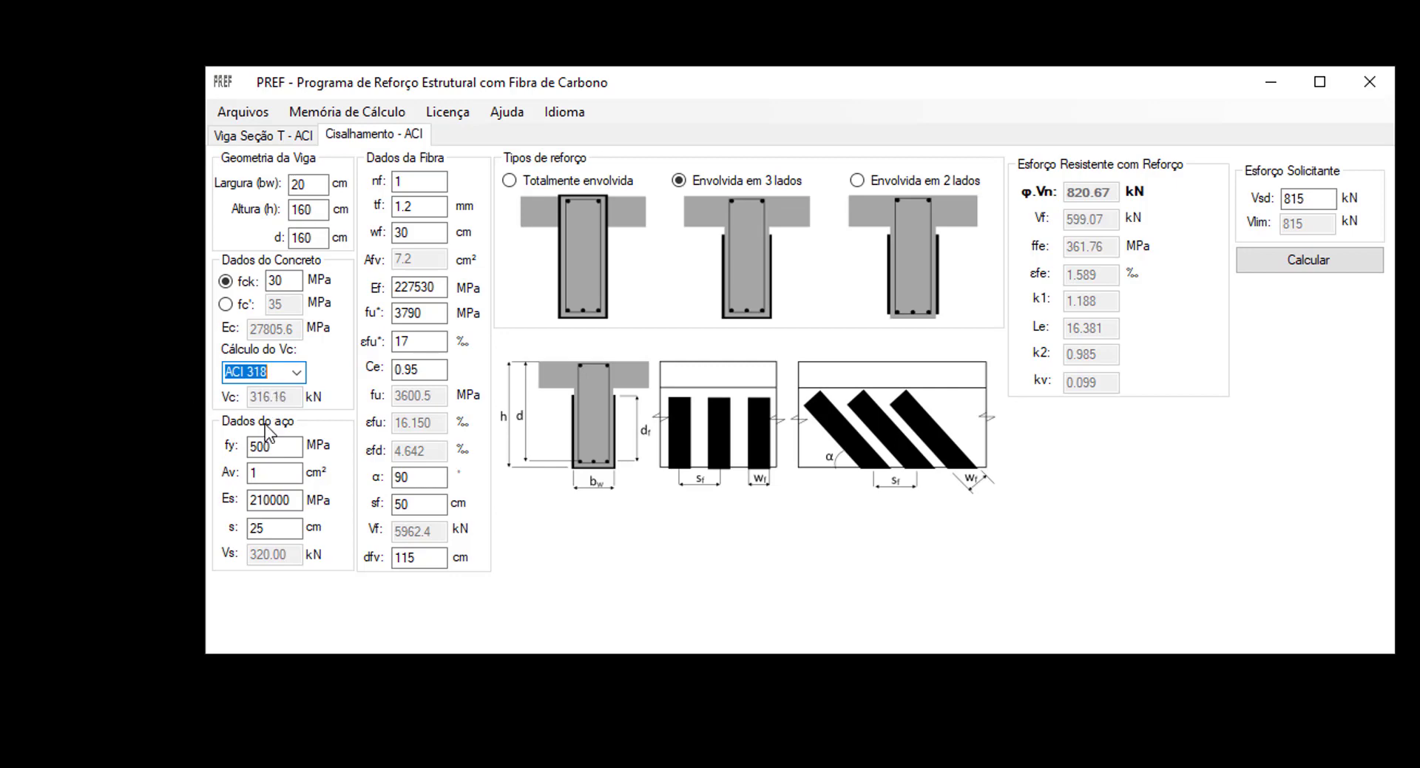
click(301, 371)
click(289, 405)
click(299, 372)
click(275, 406)
click(298, 373)
click(252, 392)
Step: Review the shear steel's inputs, including area Av, elastic modulus Es and spacing s
key(Tab)
key(Tab)
key(Tab)
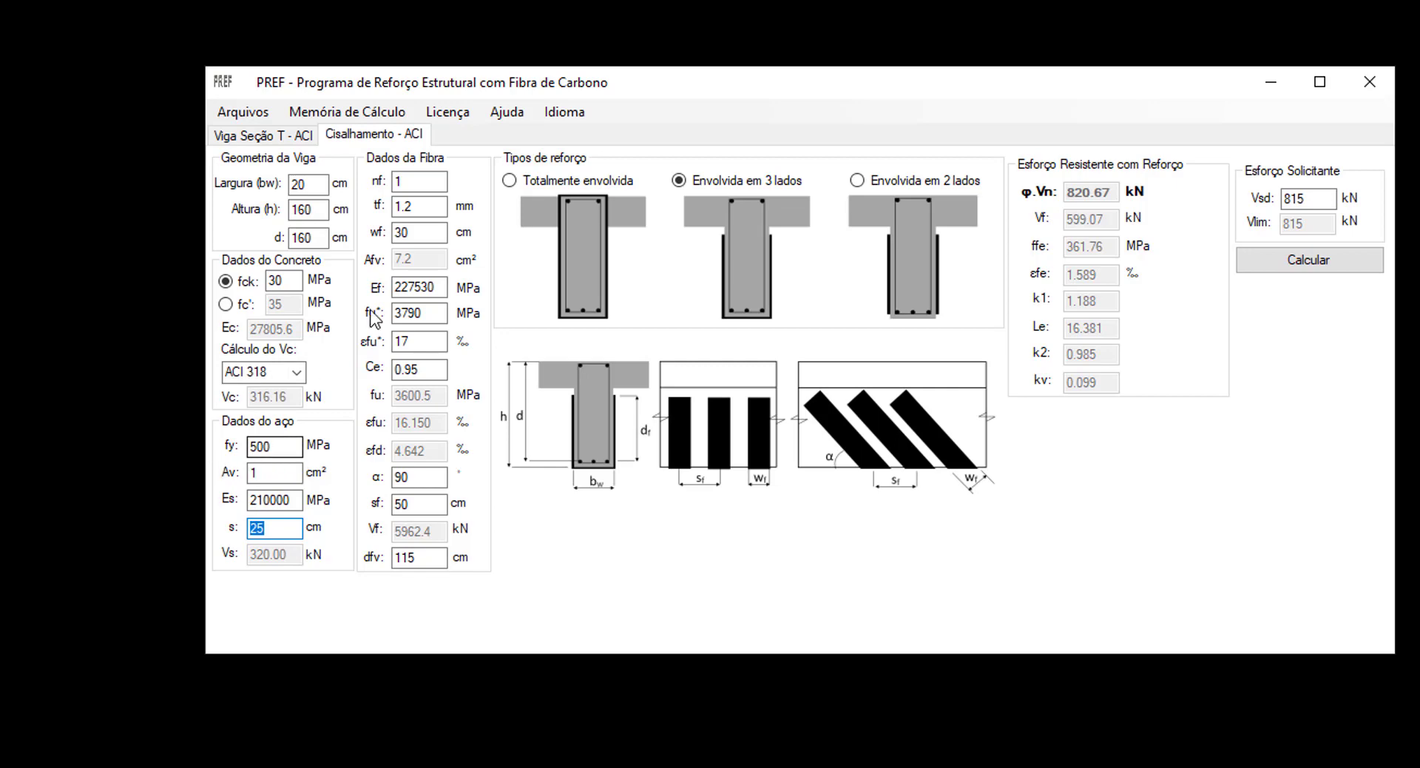
Step: Review the fibre data inputs, from number of layers nf, thickness tf and width wf to angle α, spacing sf and depth dfv
double_click(415, 181)
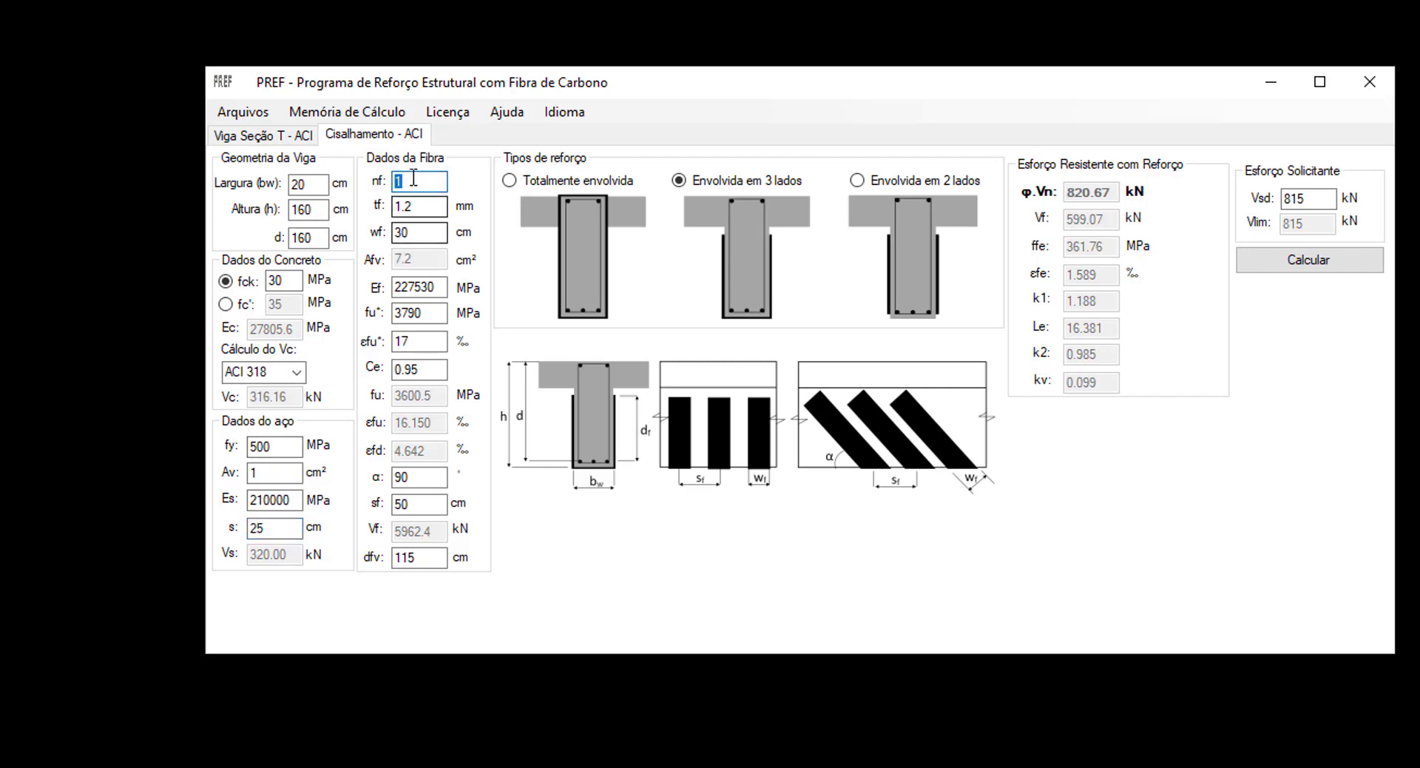
double_click(405, 207)
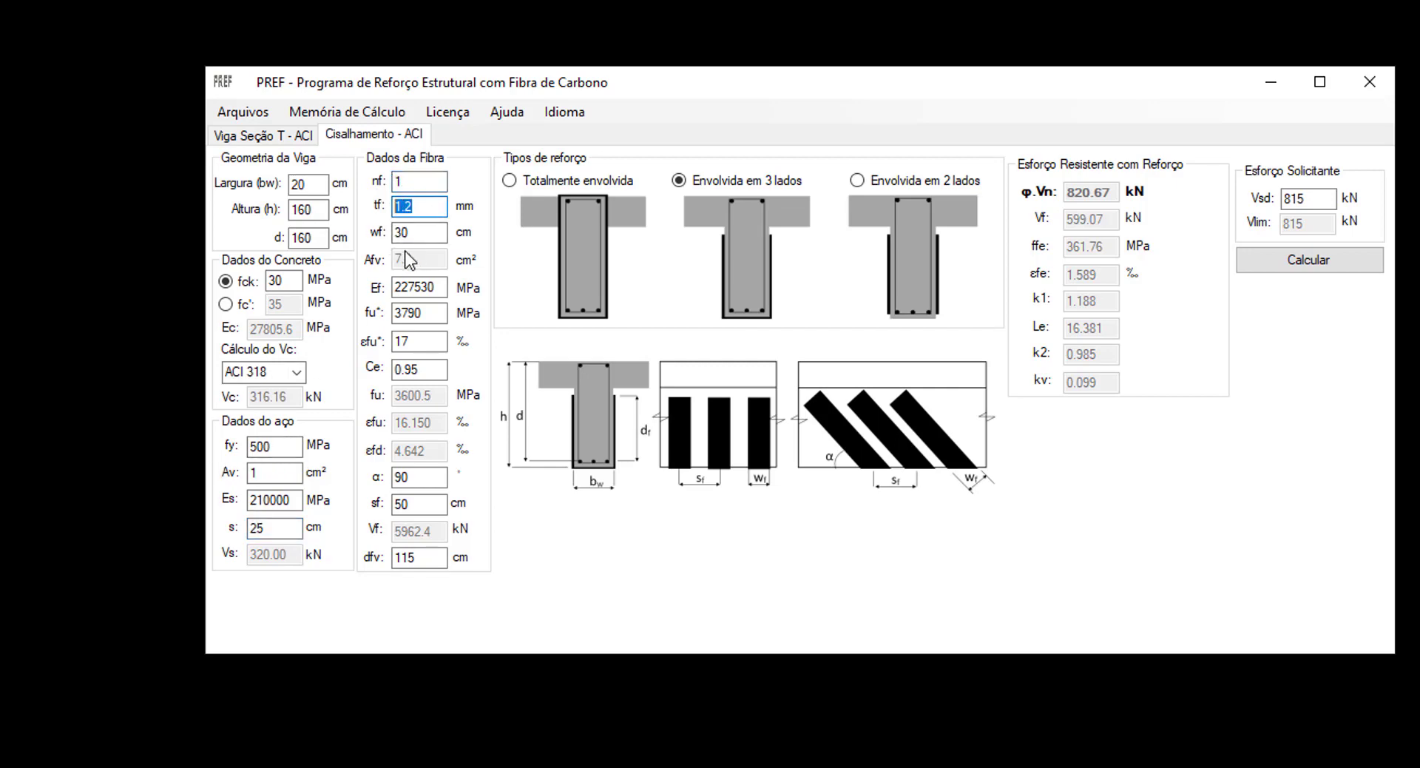
double_click(422, 232)
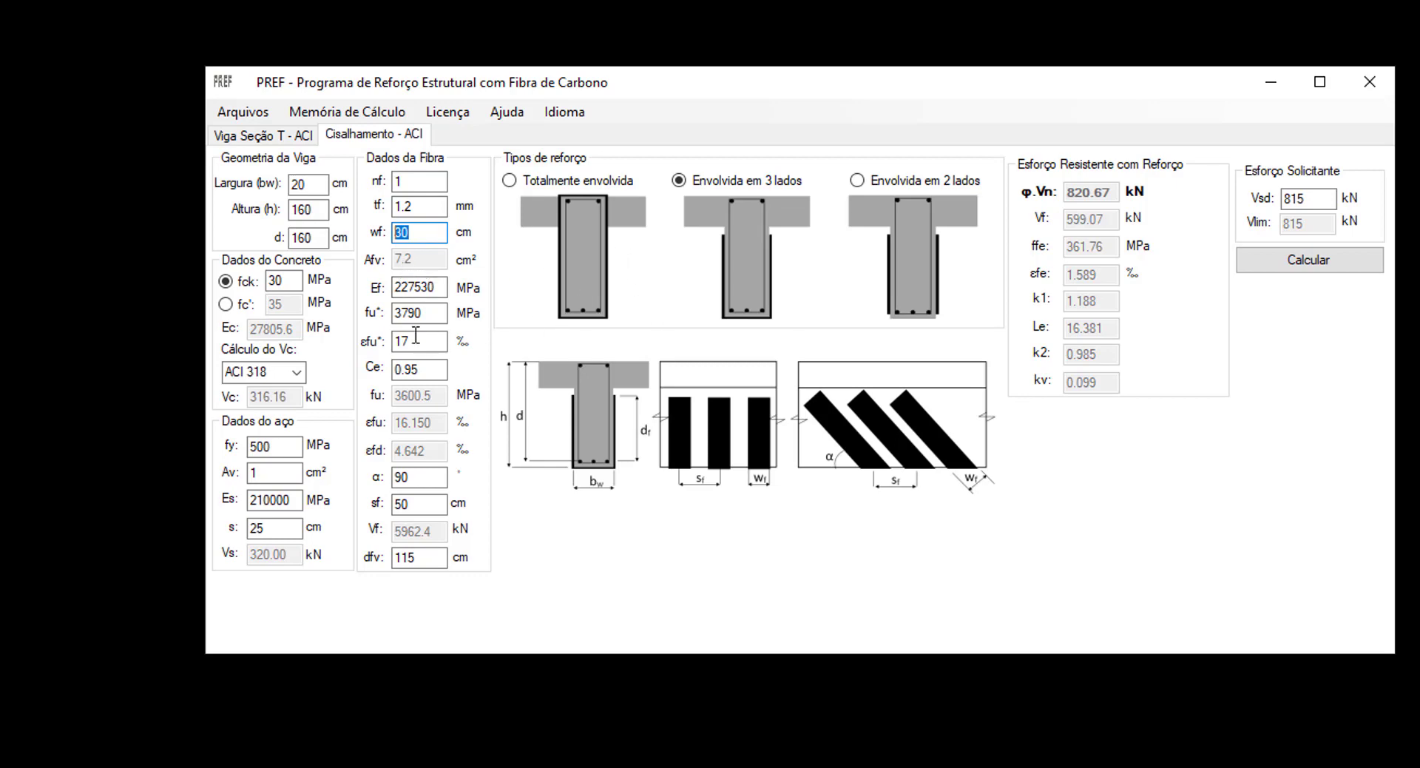
click(416, 289)
click(415, 313)
click(418, 340)
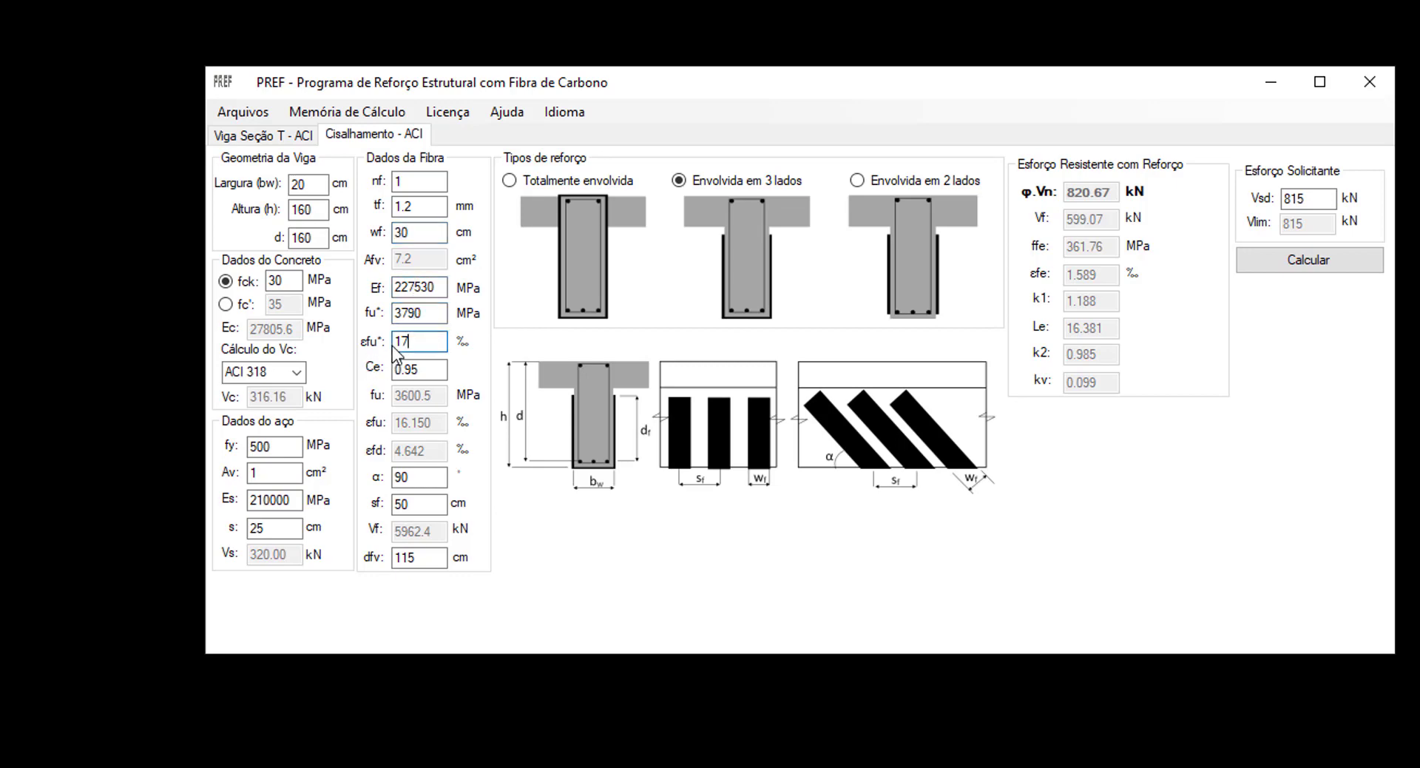
click(413, 370)
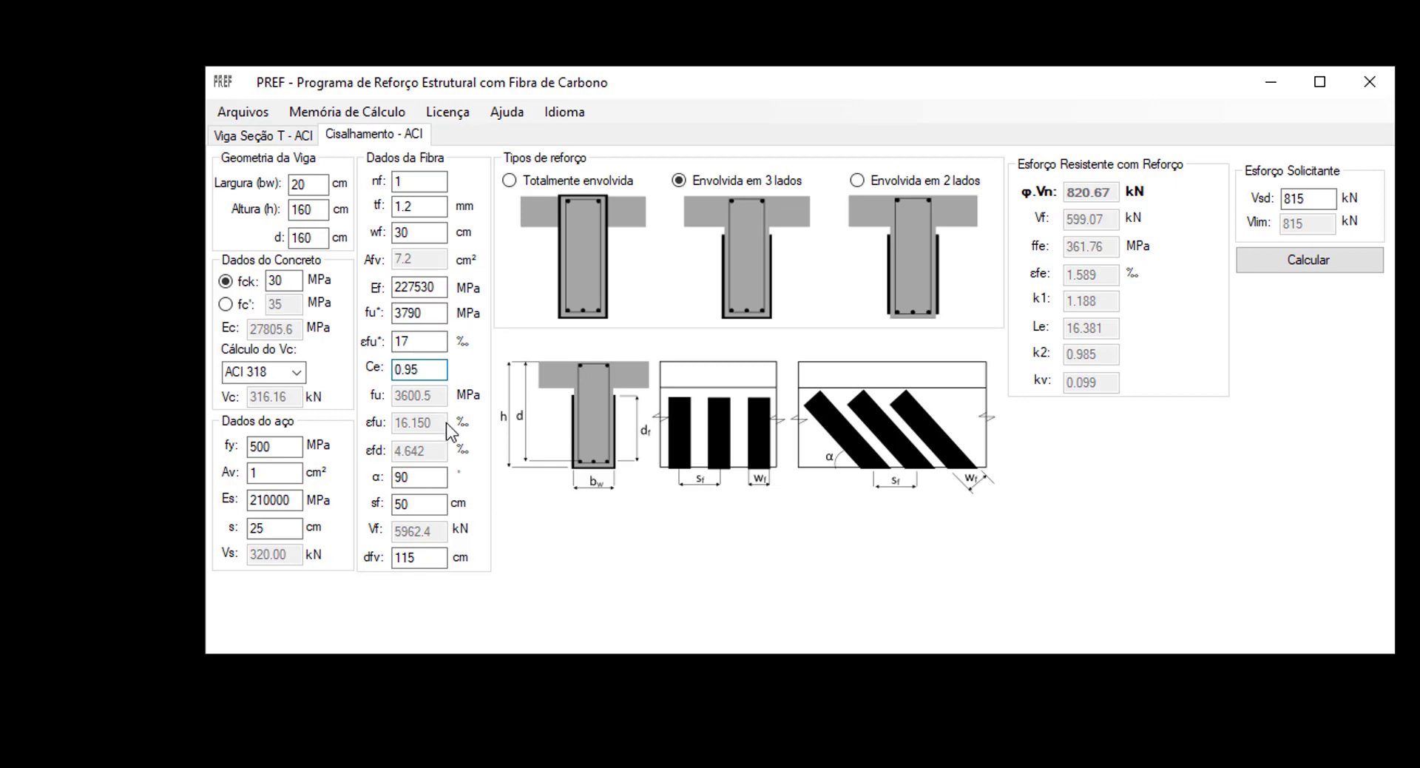
click(418, 477)
click(427, 508)
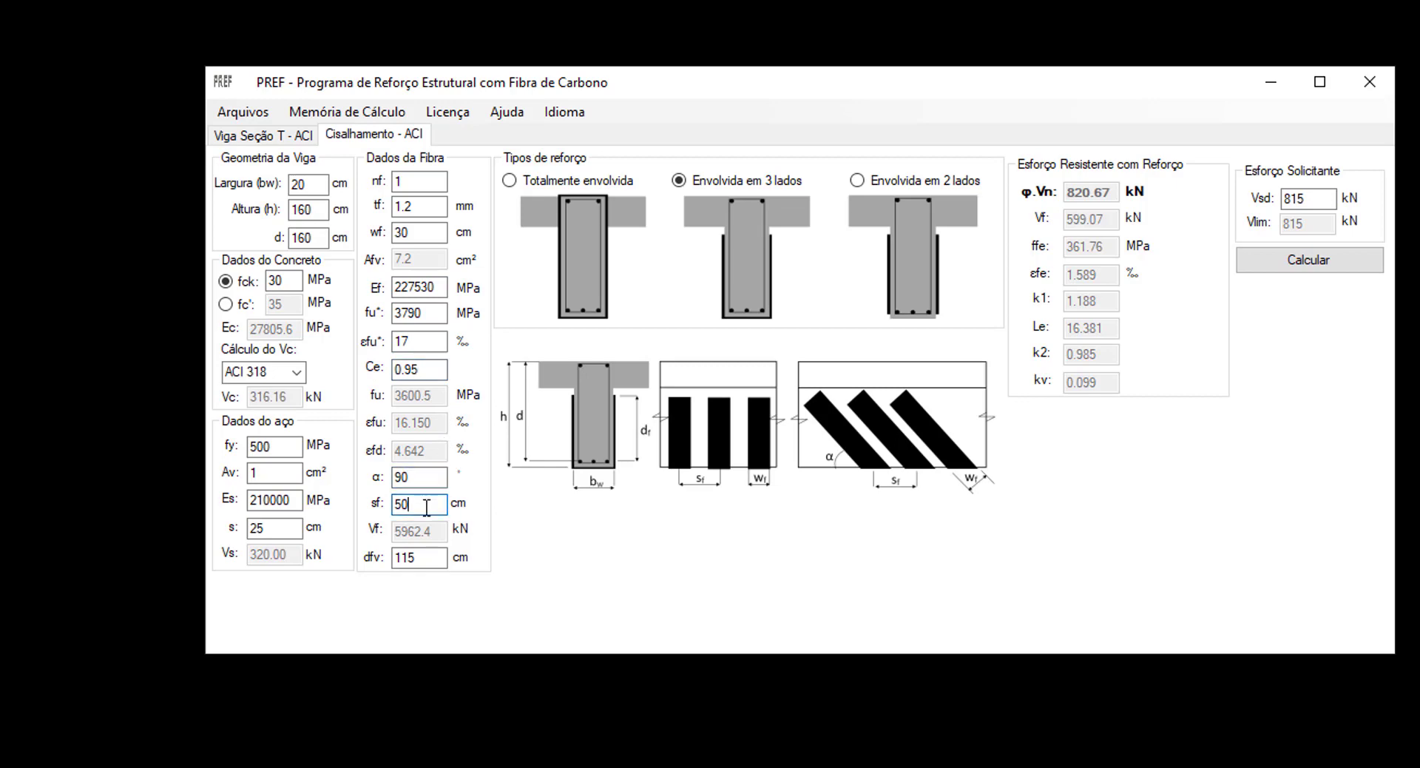
double_click(427, 558)
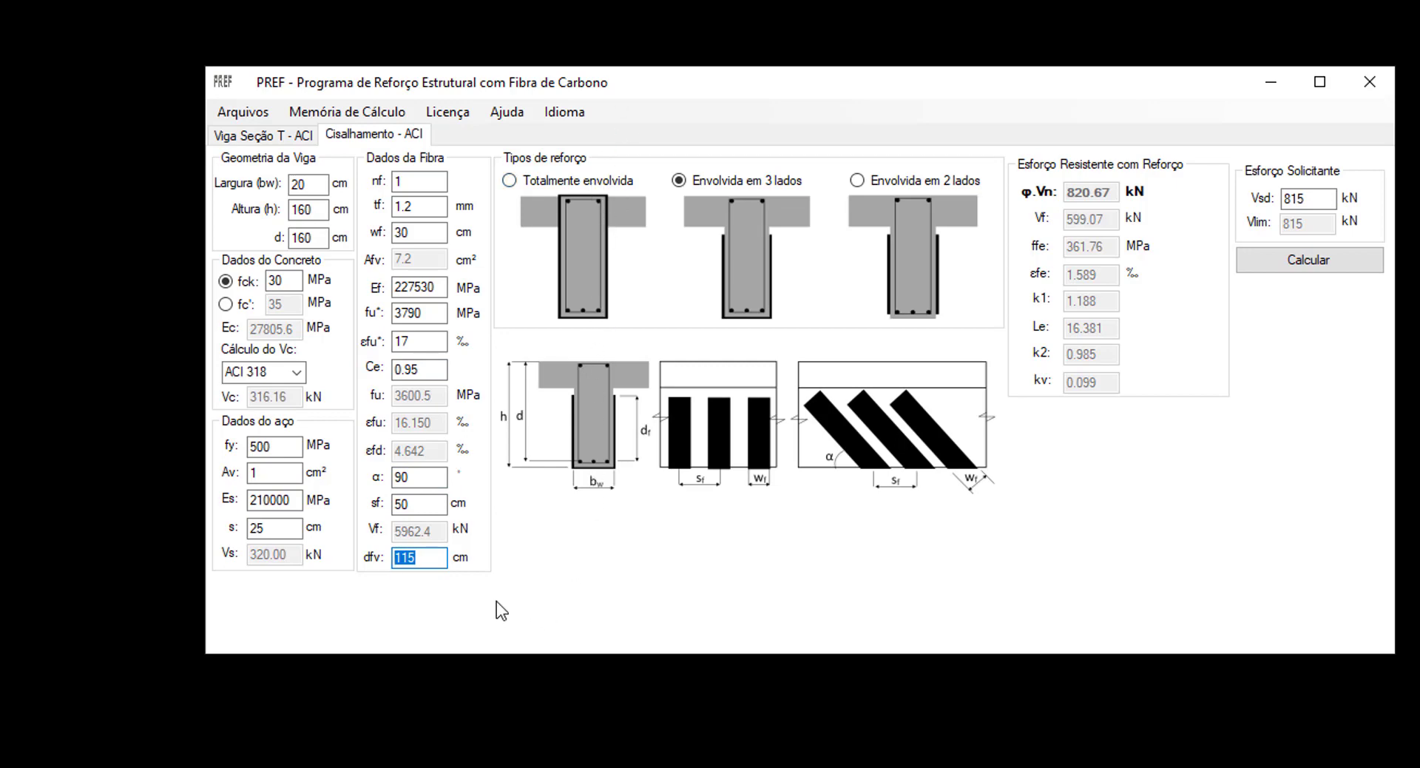
Step: Calculate the shear resistance for the beam wrapped on three sides and compare it with the applied shear Vsd
click(1256, 260)
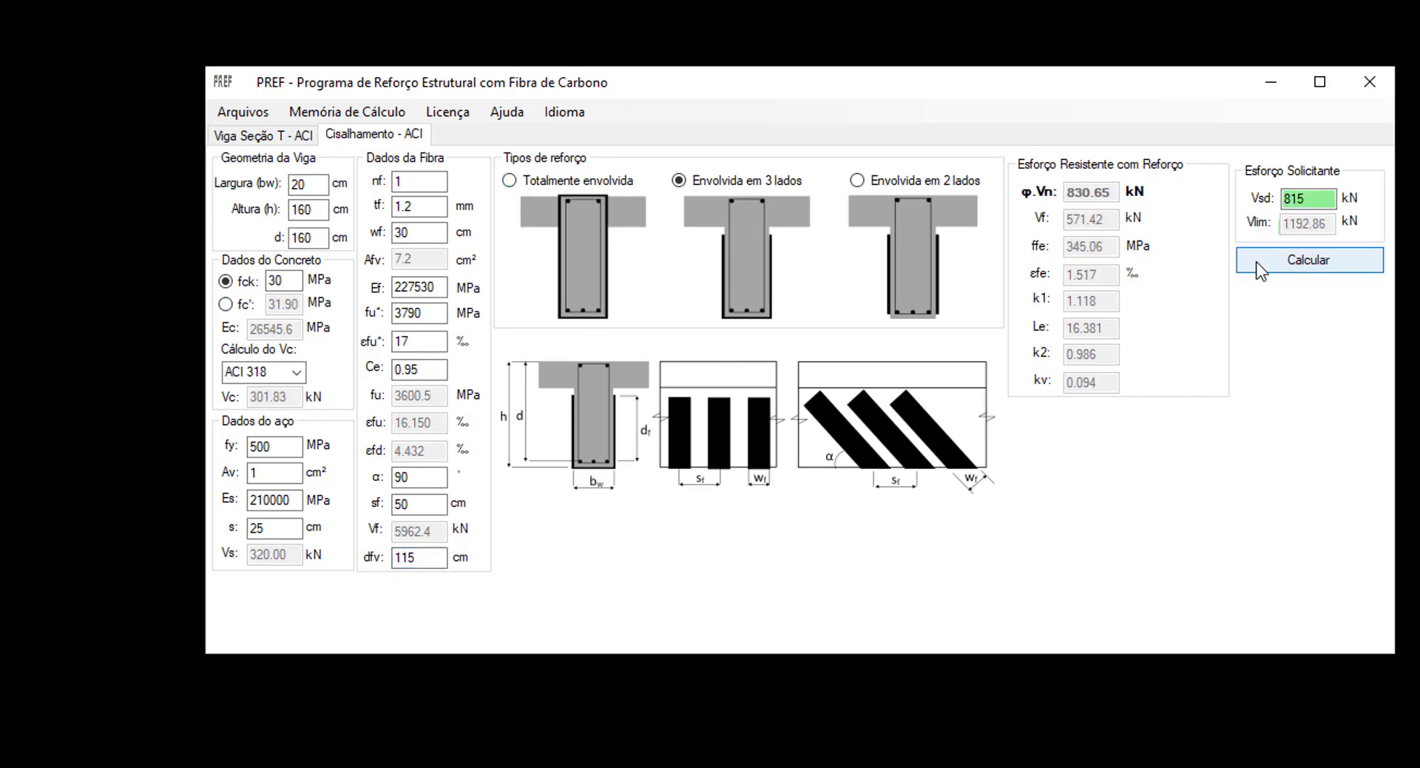
drag(1335, 198, 1271, 198)
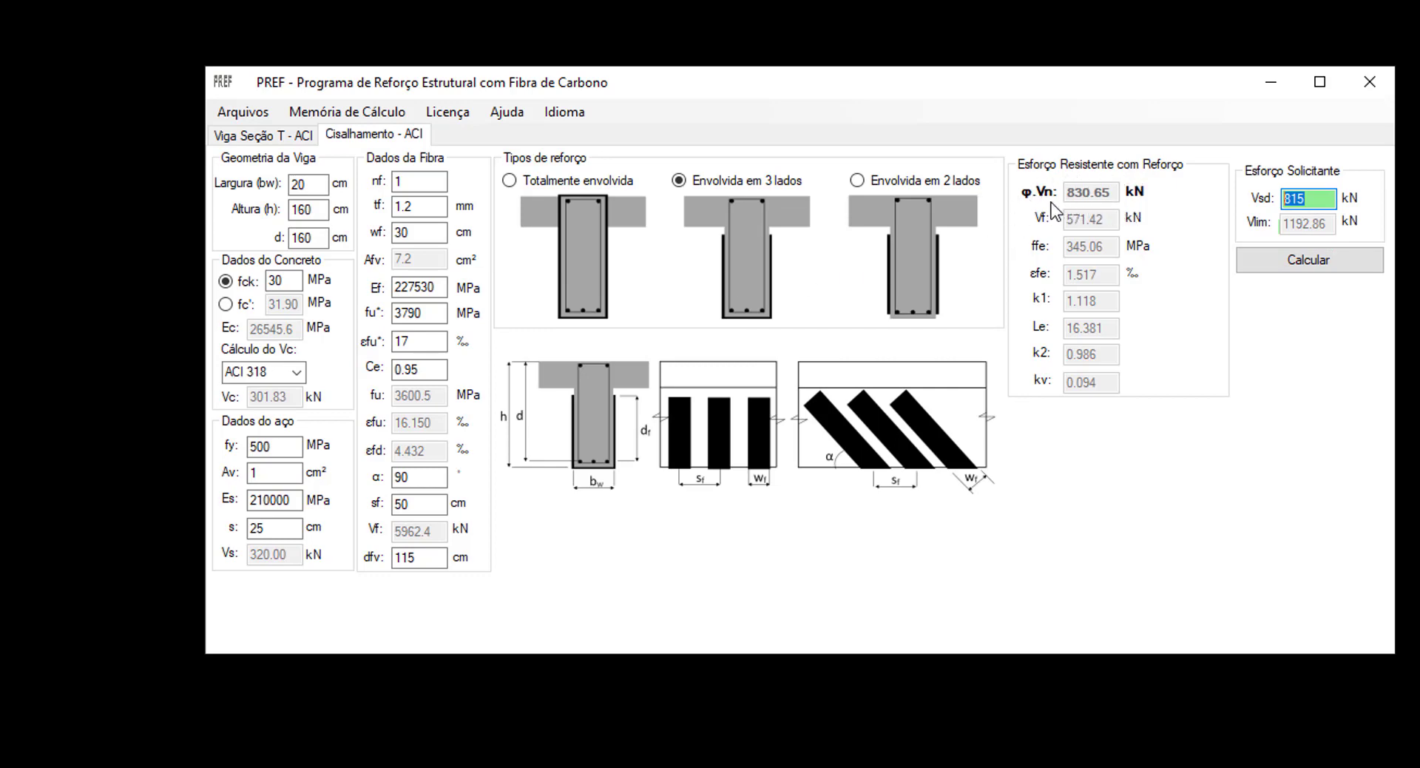
Step: Try an applied shear Vsd of 850 kN in the calculation, and recalculate with Vsd restored to 815 kN
click(1318, 202)
drag(1330, 200, 1277, 200)
text(850)
click(1302, 259)
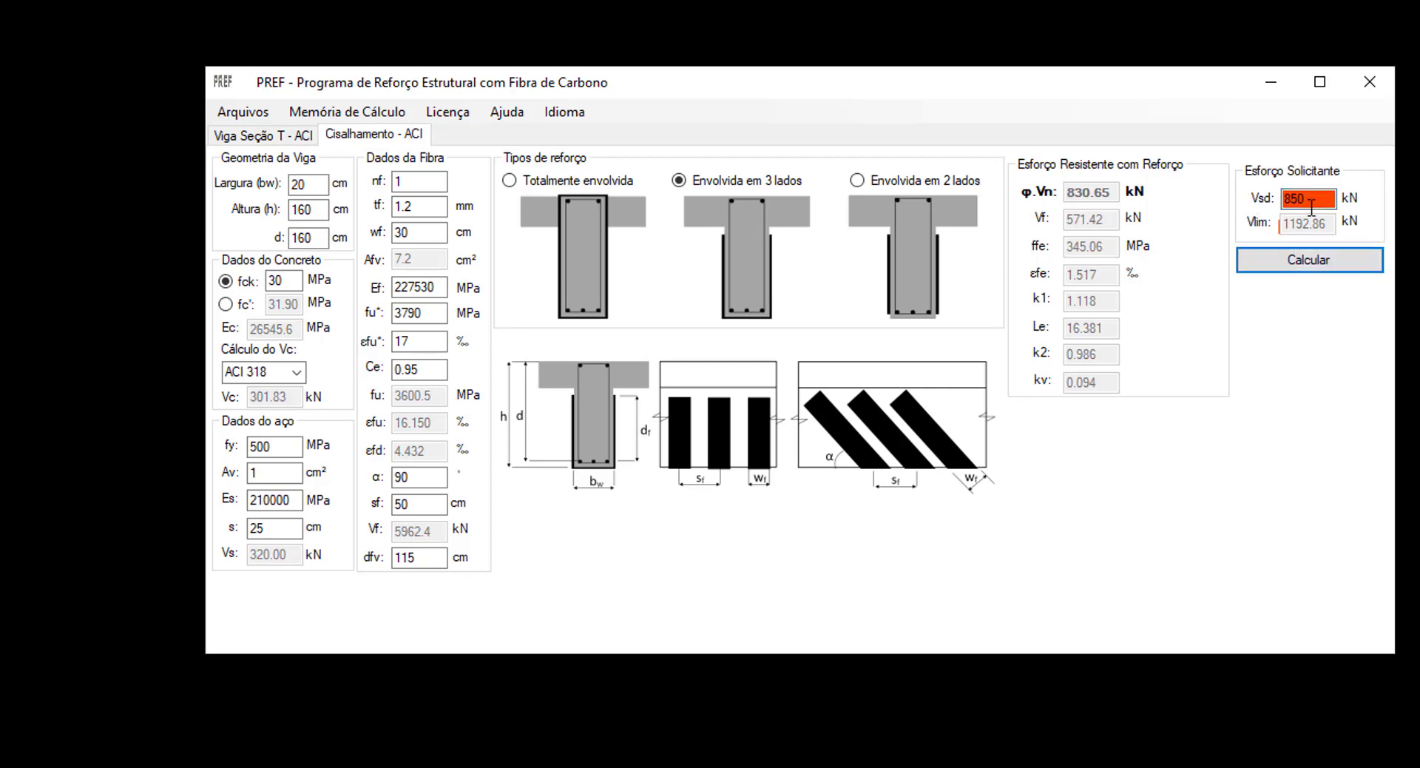
double_click(1313, 200)
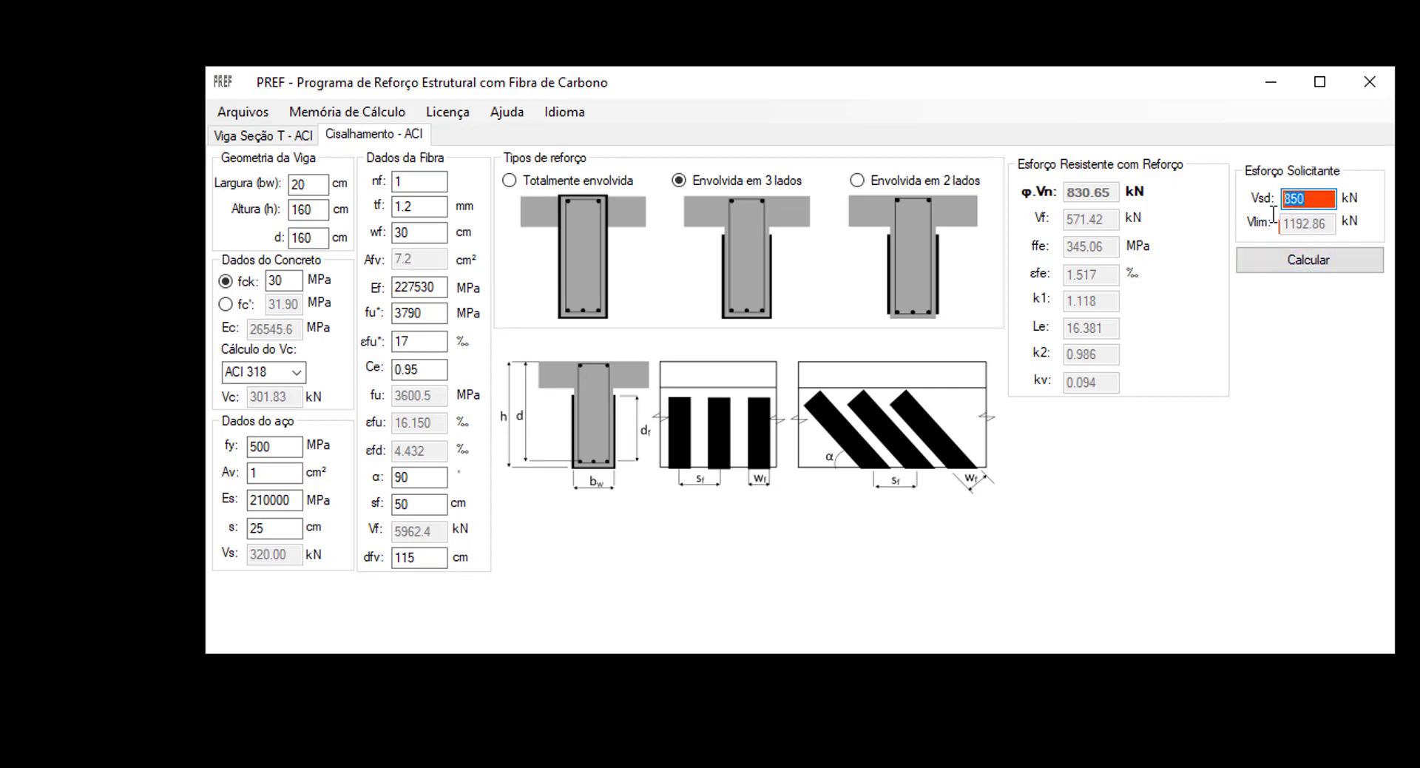
text(815)
click(1310, 262)
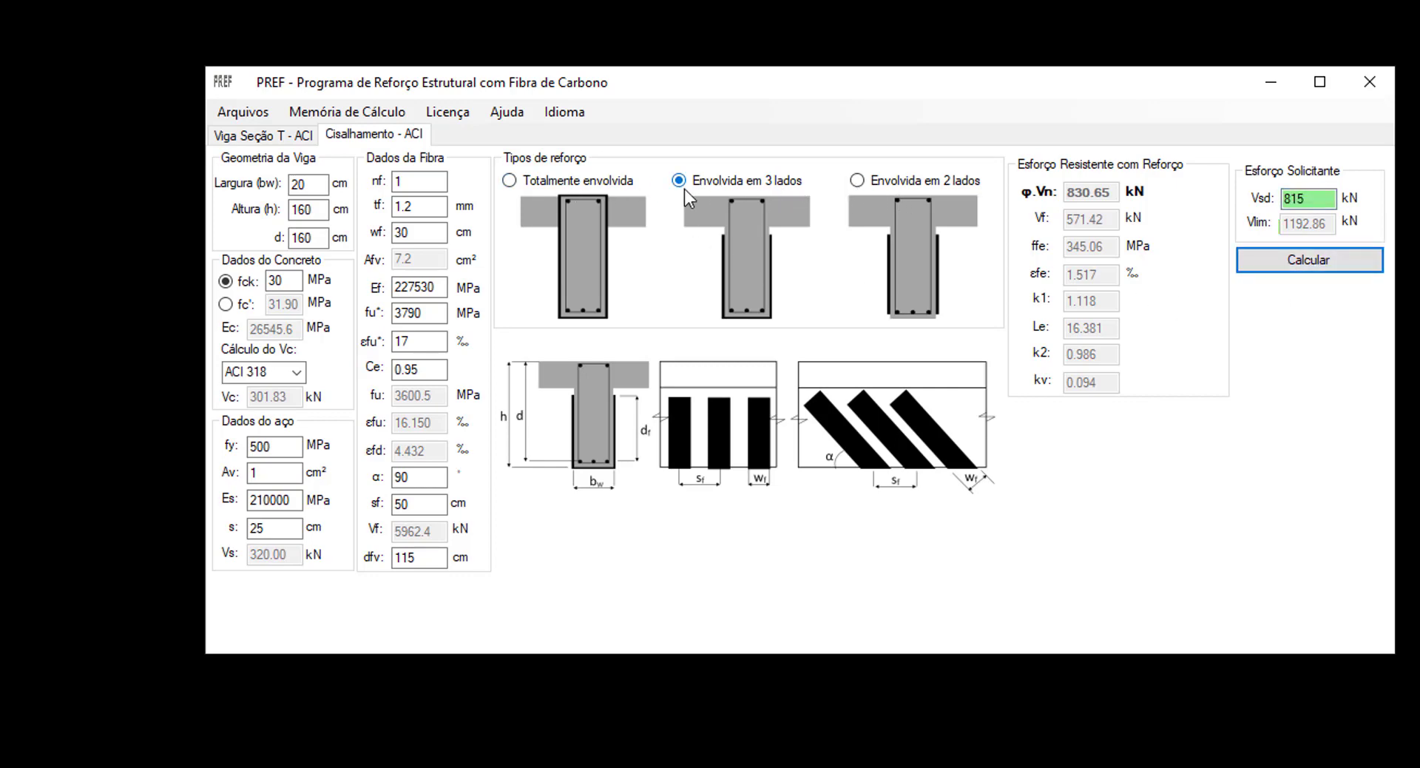
Step: Calculate the shear resistance for the two-sided wrap and again for the fully wrapped beam, dismissing any message
click(871, 185)
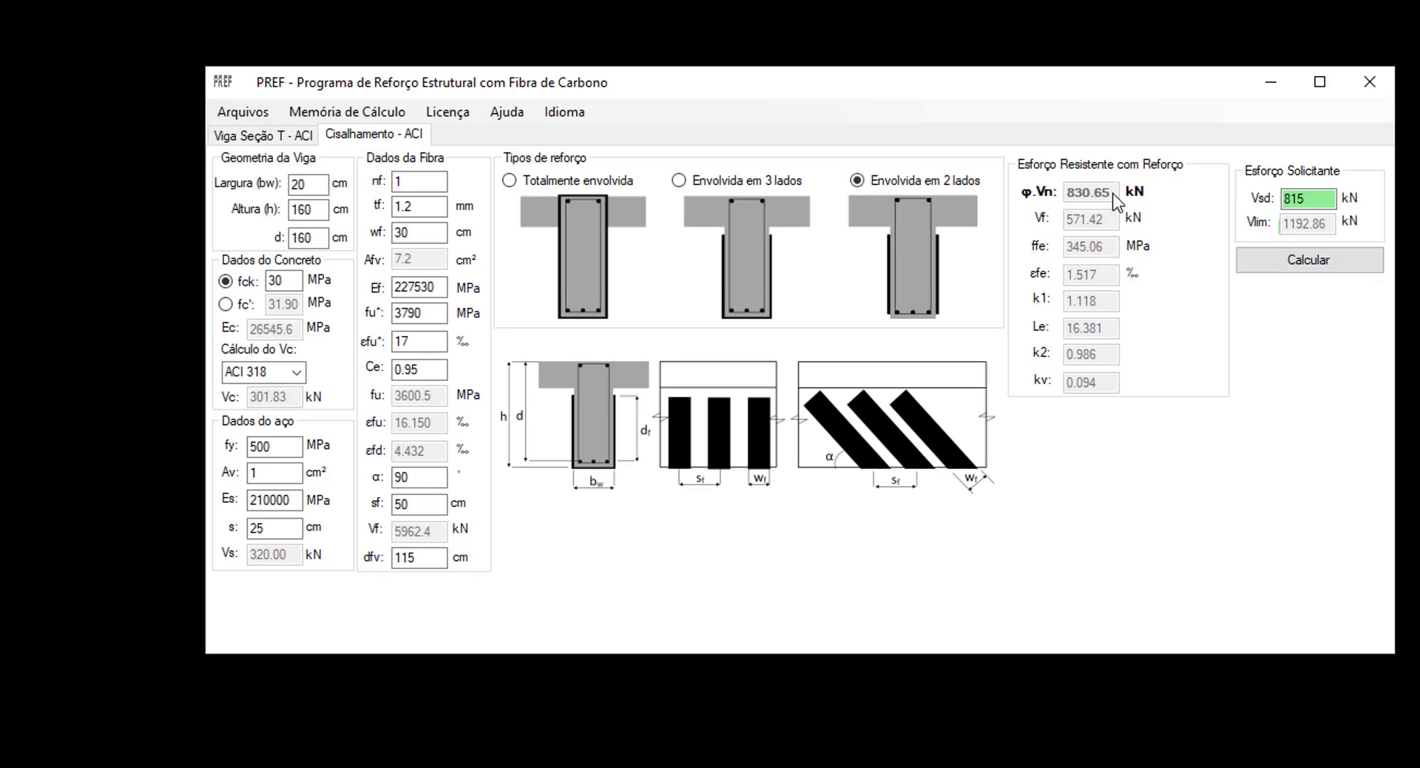
click(1288, 254)
click(575, 181)
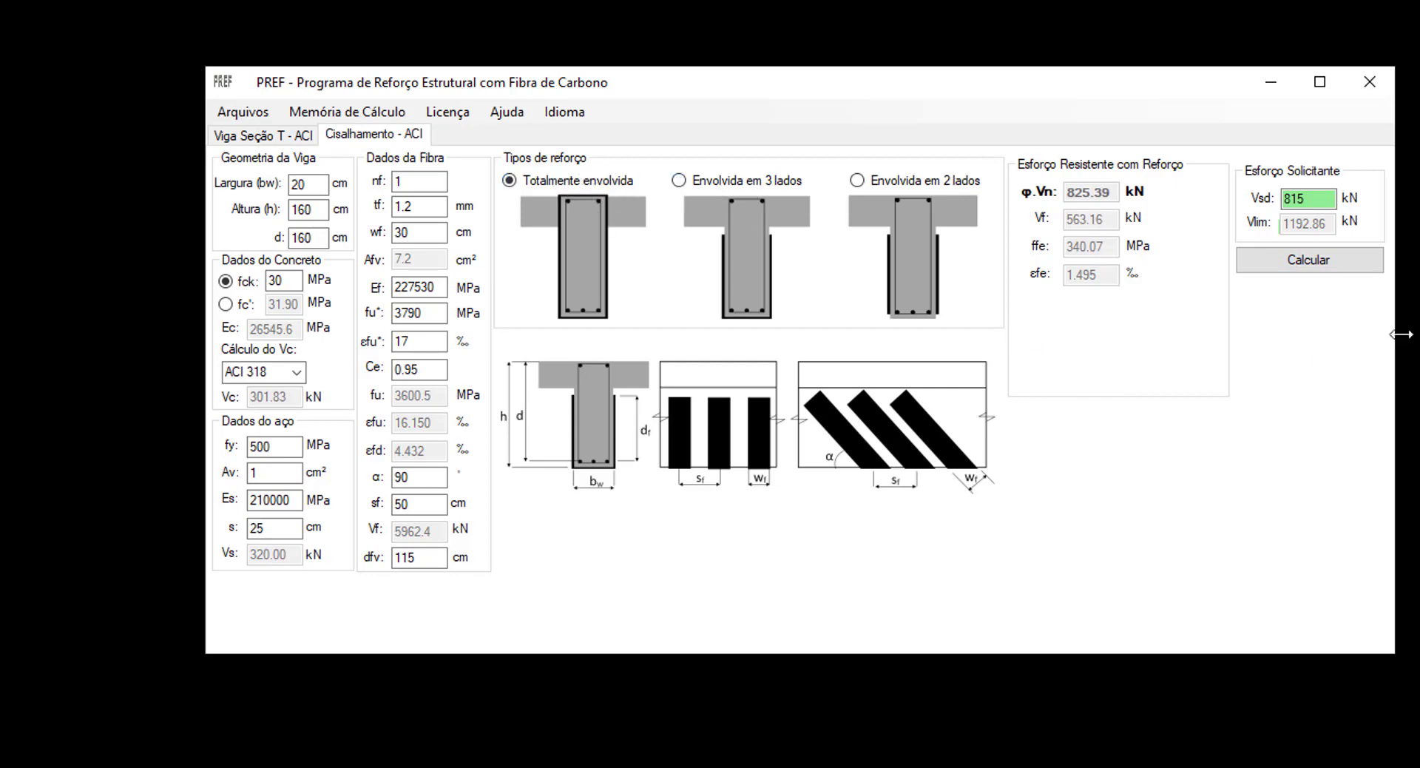
click(1342, 263)
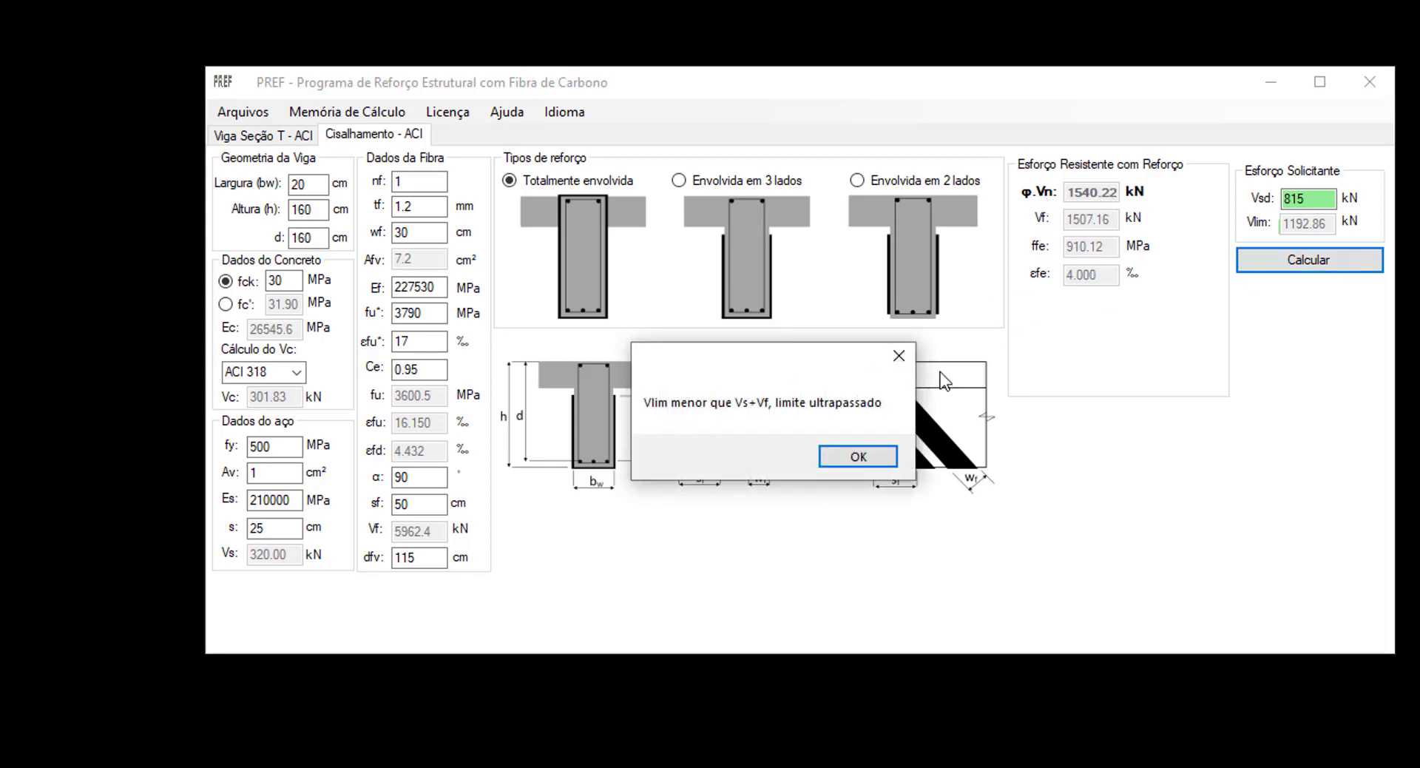
drag(772, 356, 774, 345)
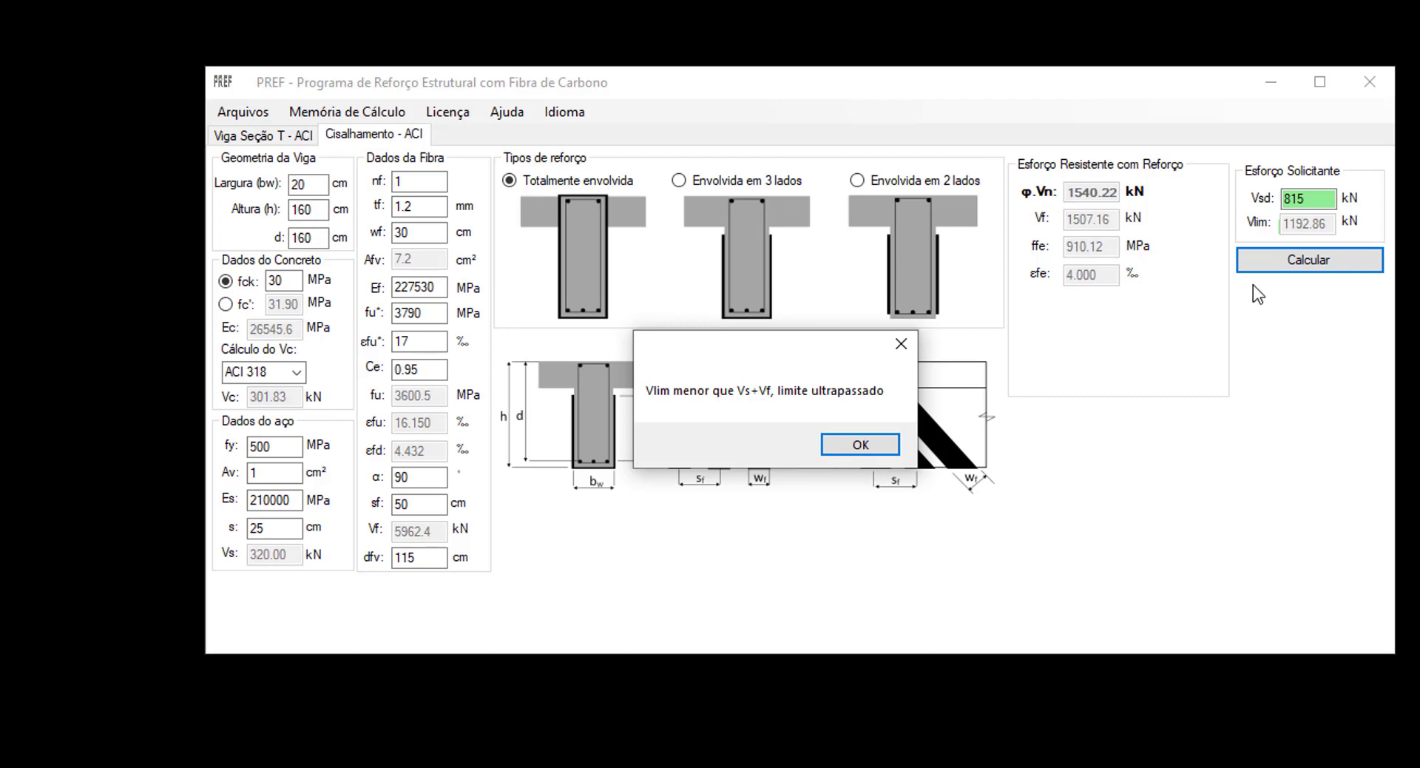
click(855, 449)
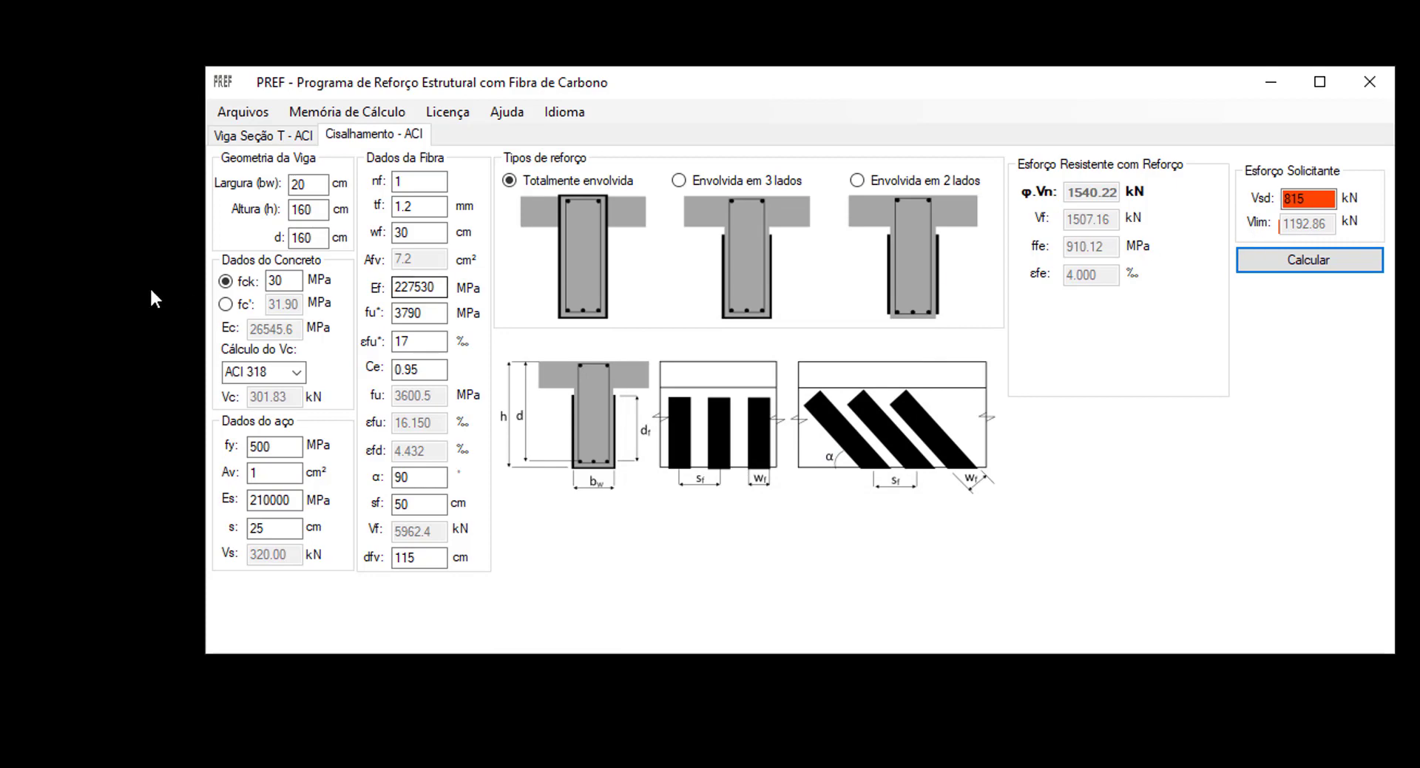
Step: Set the concrete strength fck to 50 MPa and recalculate the fully wrapped beam's shear resistance
double_click(275, 281)
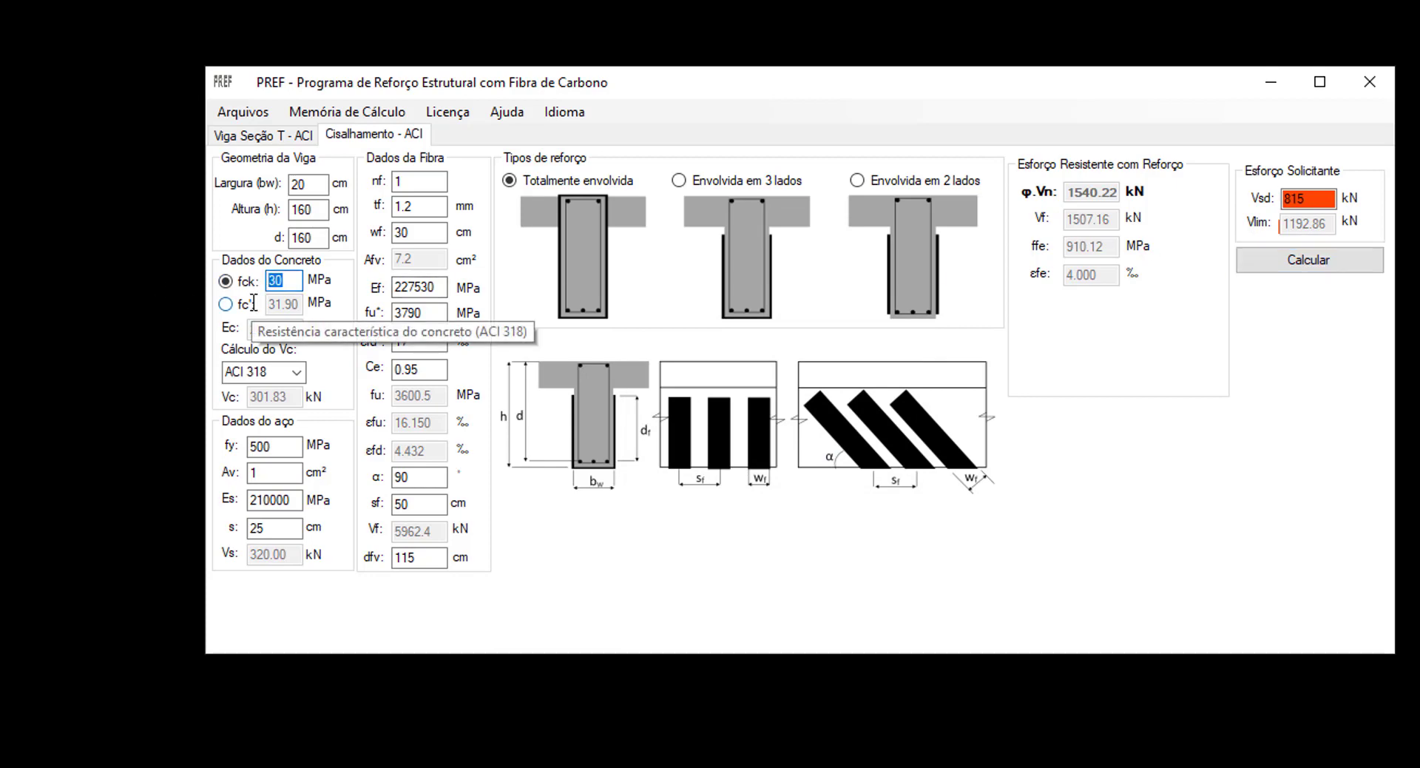
text(50)
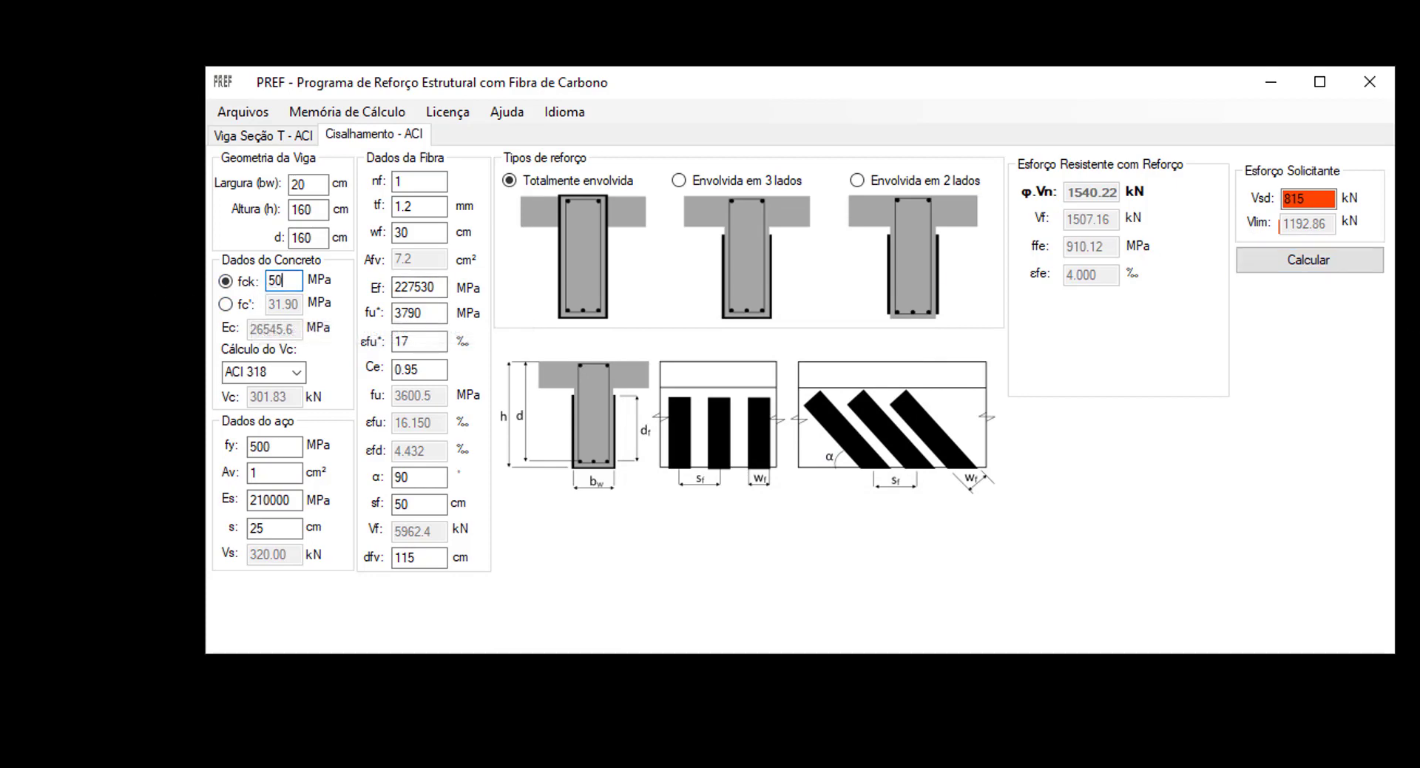
click(1330, 264)
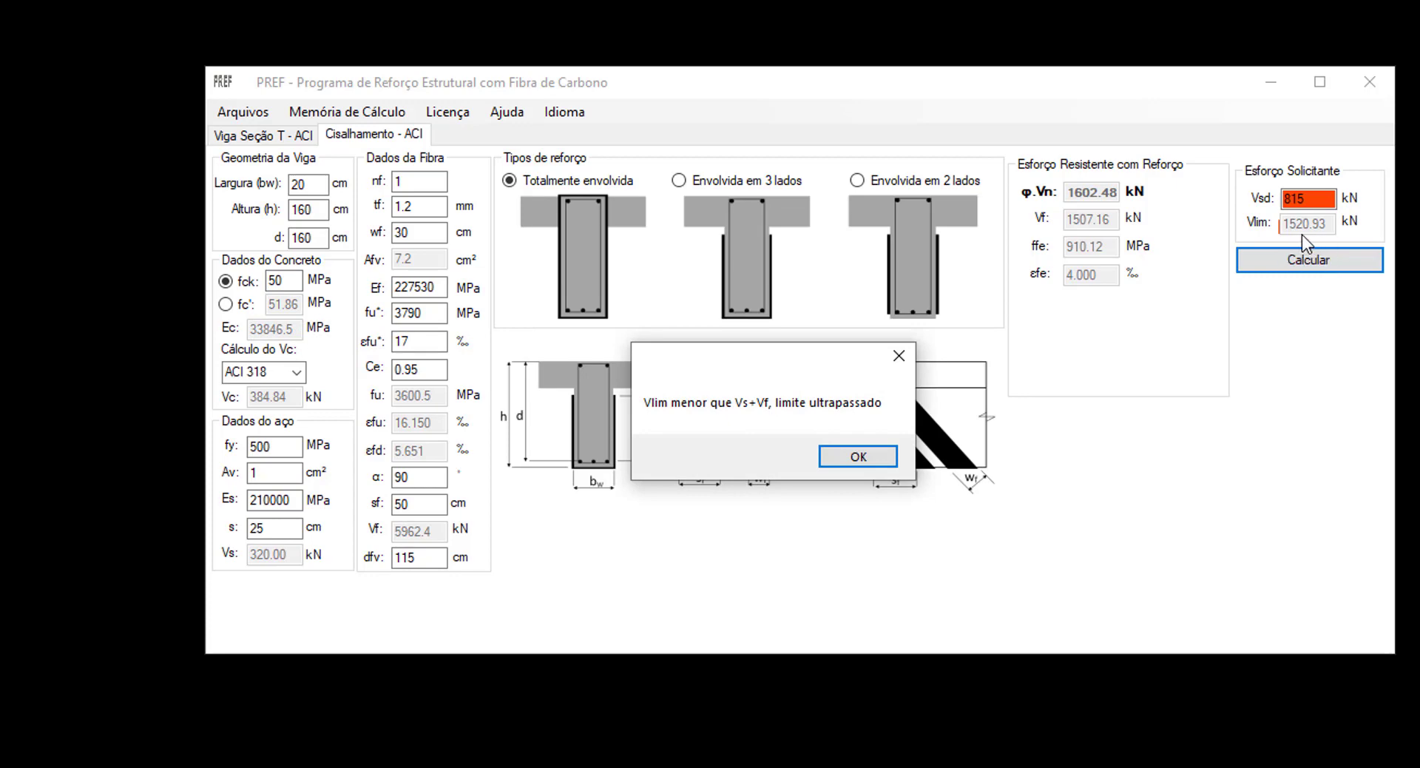
click(878, 463)
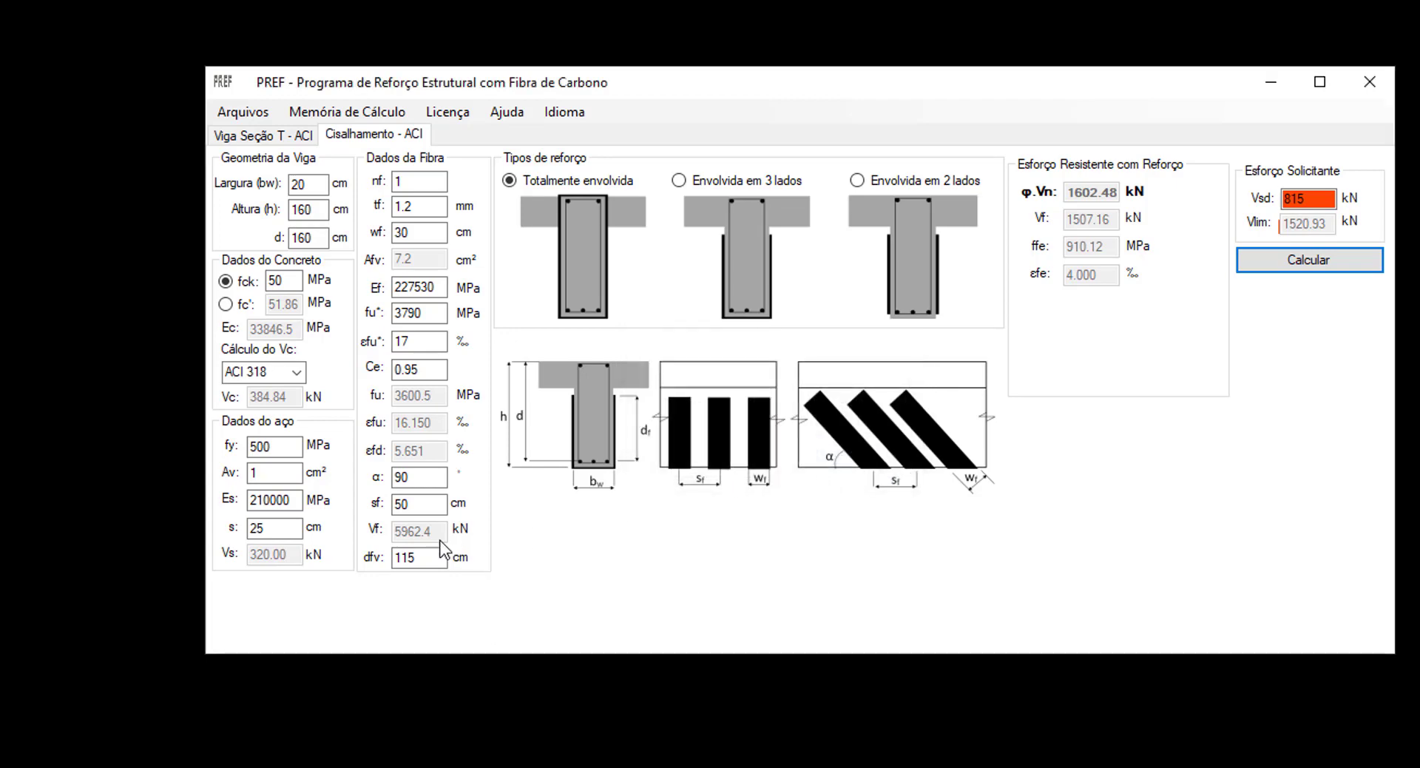
Step: Set the fibre width wf to 10 cm and recalculate the shear resistance
double_click(429, 234)
text(10)
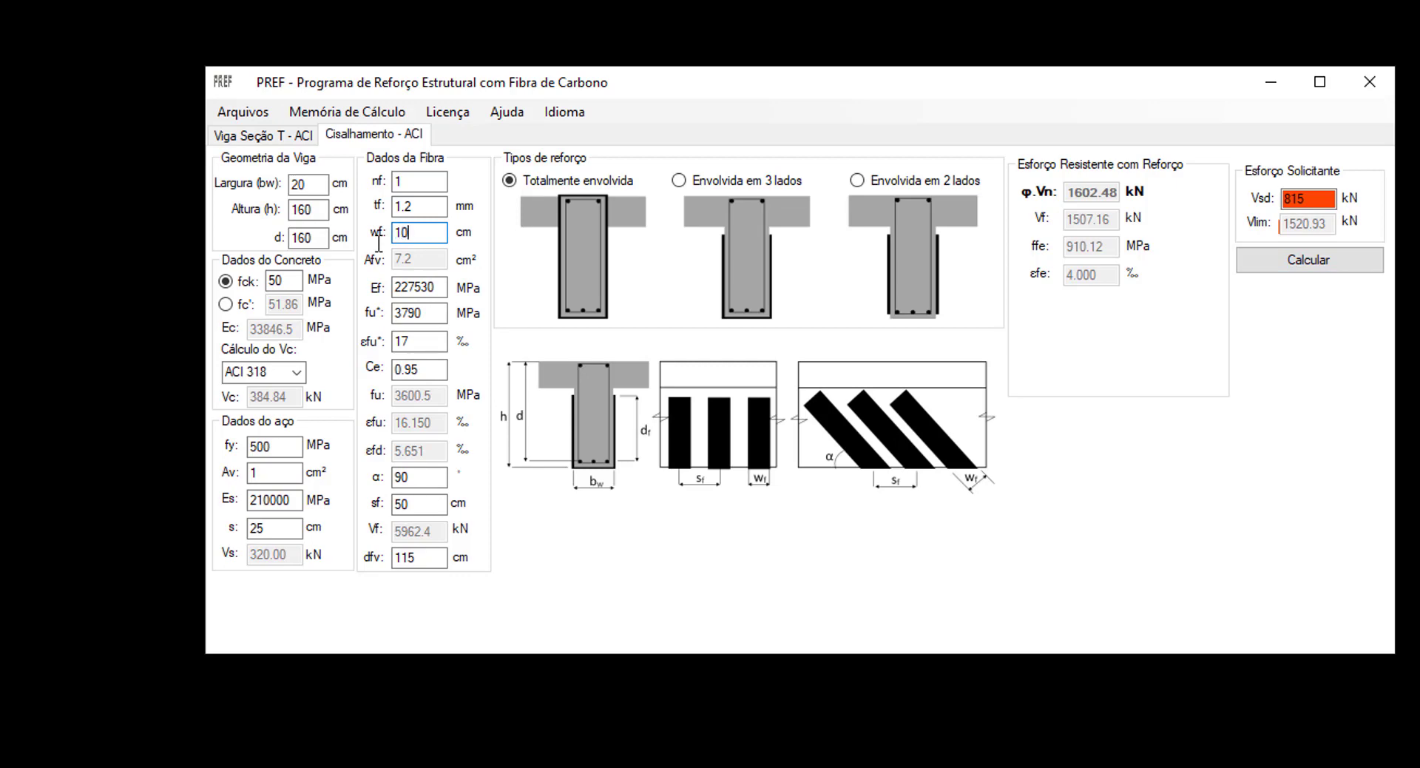
click(1268, 261)
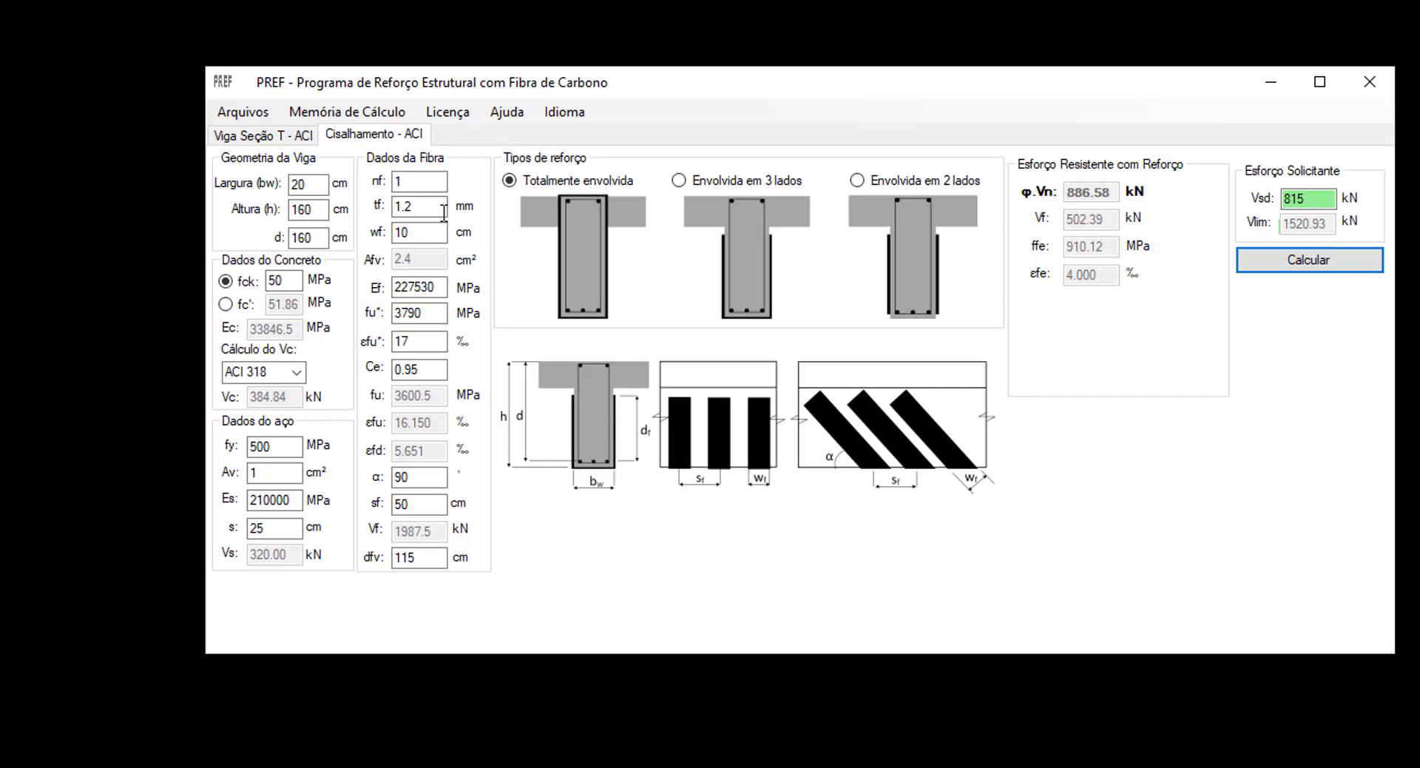
Step: Increase the fibre width wf to 20 cm and recalculate the shear resistance
double_click(399, 234)
text(20)
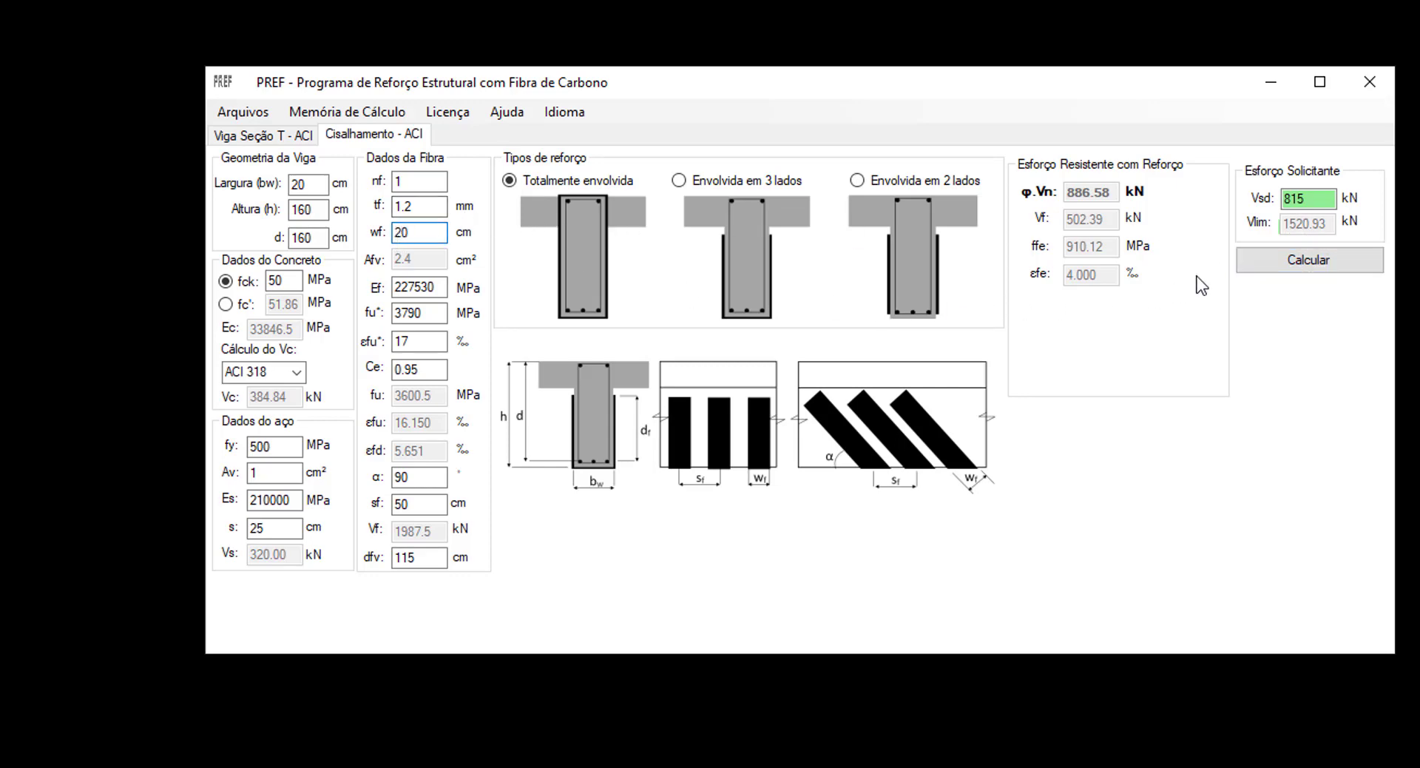
click(1263, 264)
click(1263, 263)
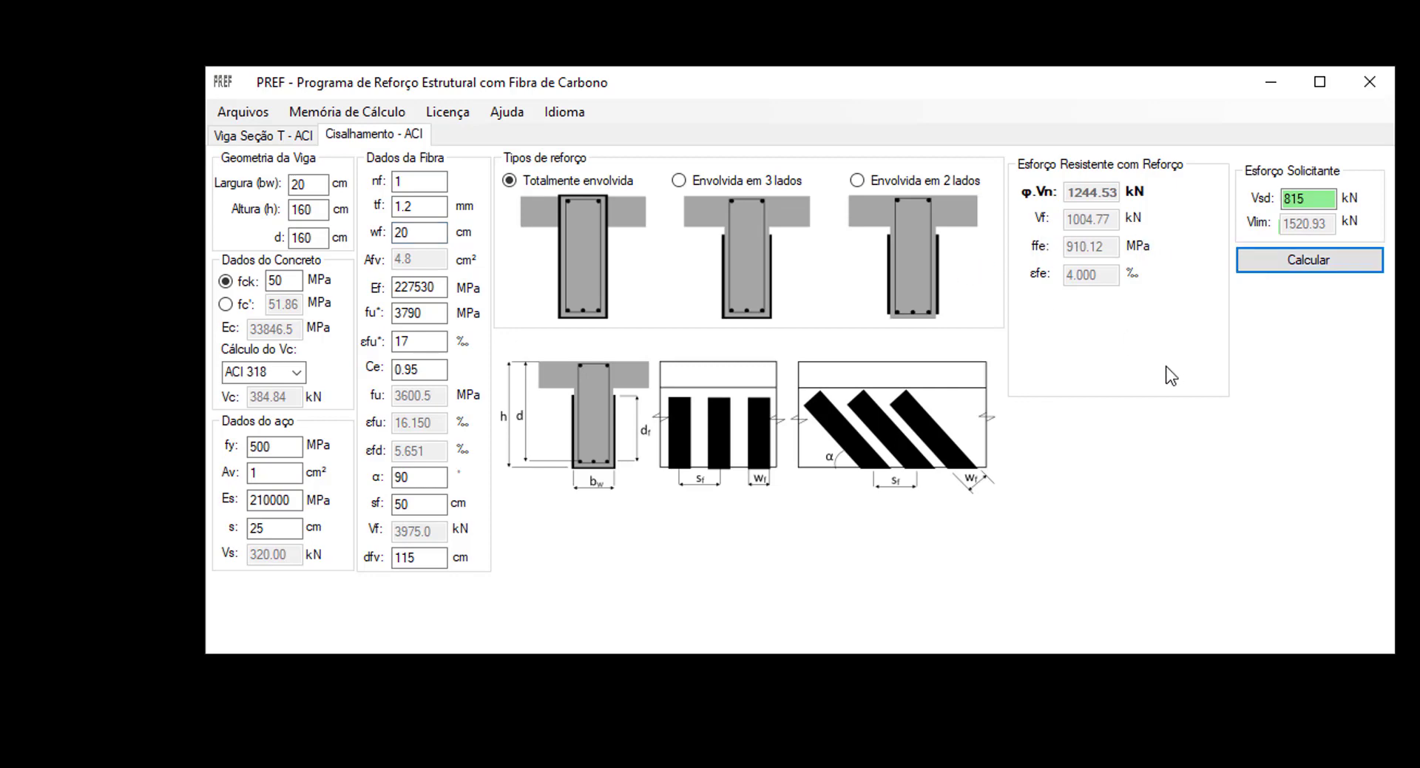
Step: Generate the shear calculation report and look through its input data and results in Word
click(357, 118)
click(360, 136)
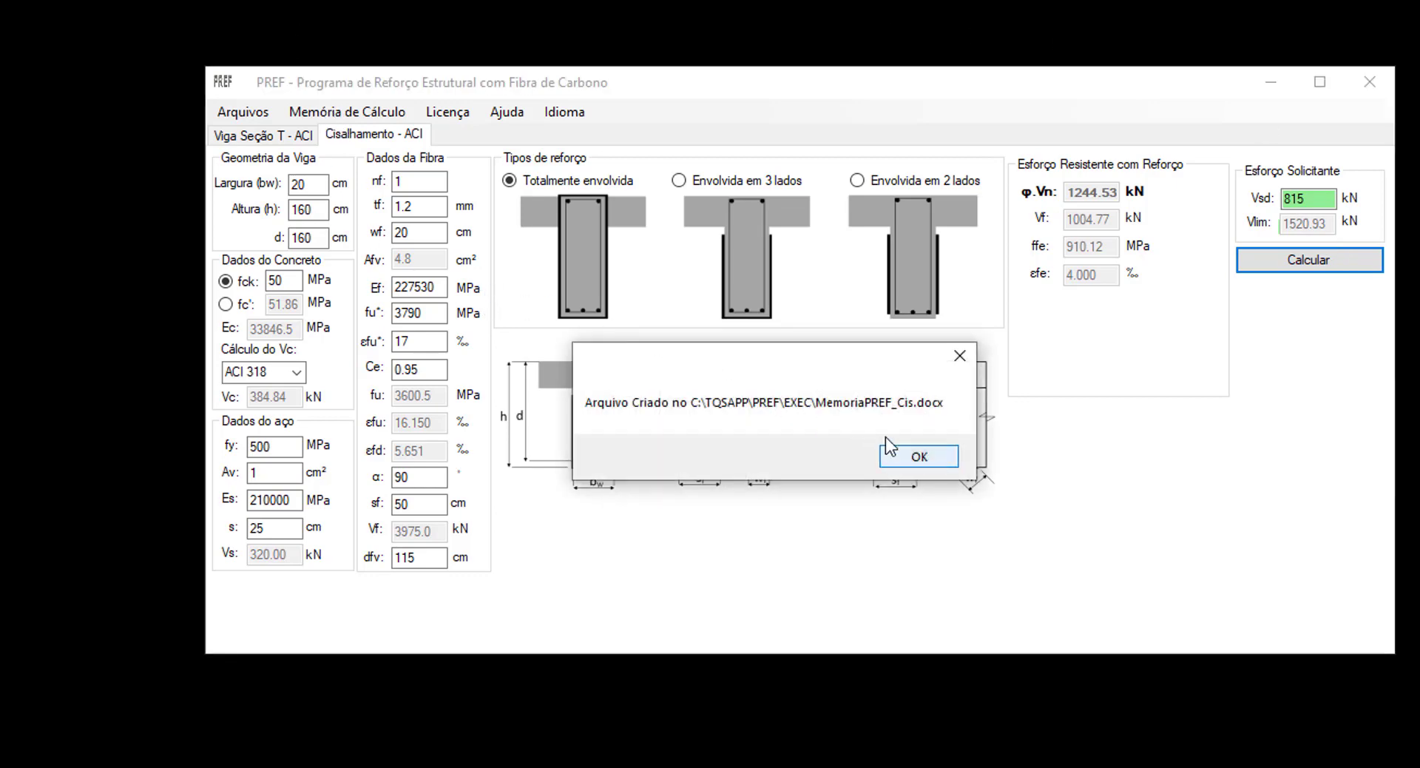
click(919, 458)
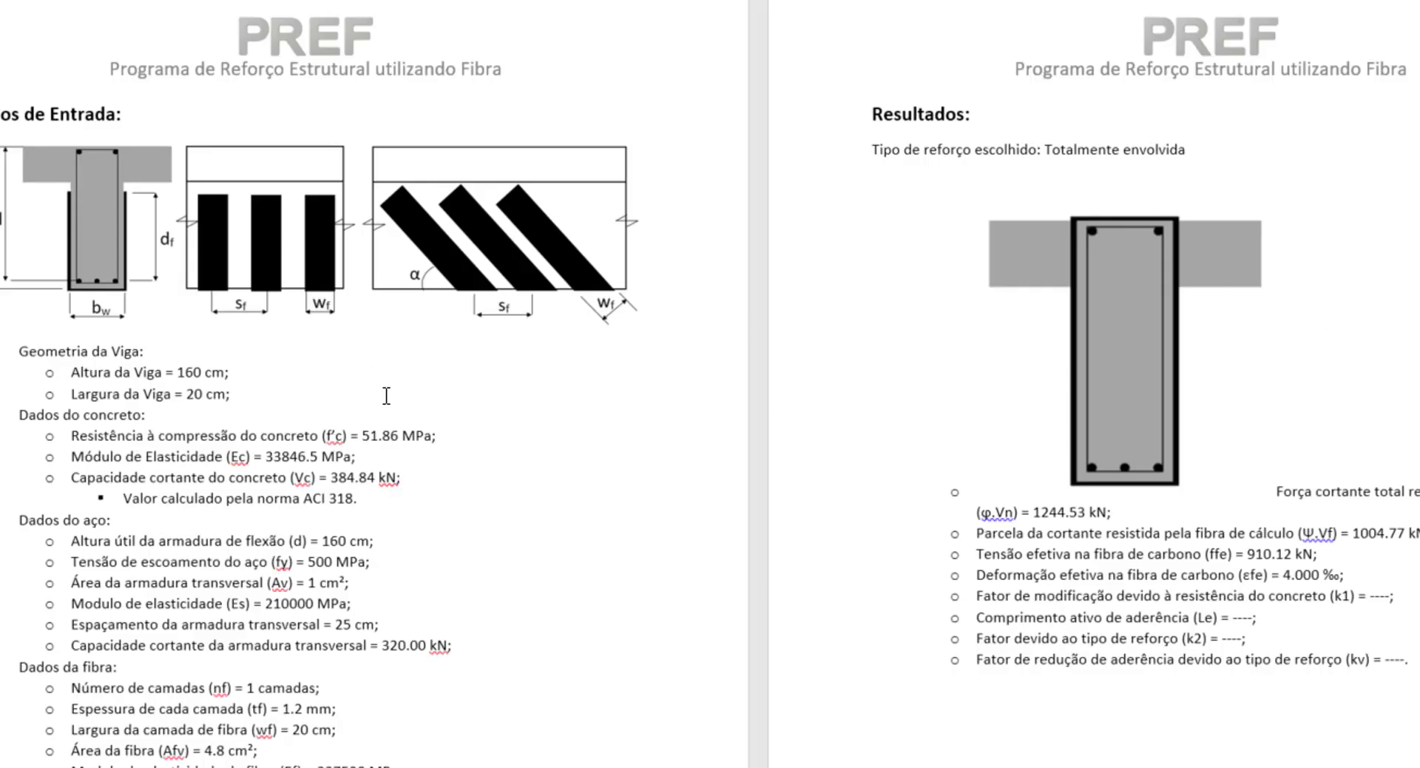
scroll(384, 384, down, 1)
scroll(369, 644, down, 2)
scroll(370, 666, up, 3)
scroll(559, 447, up, 1)
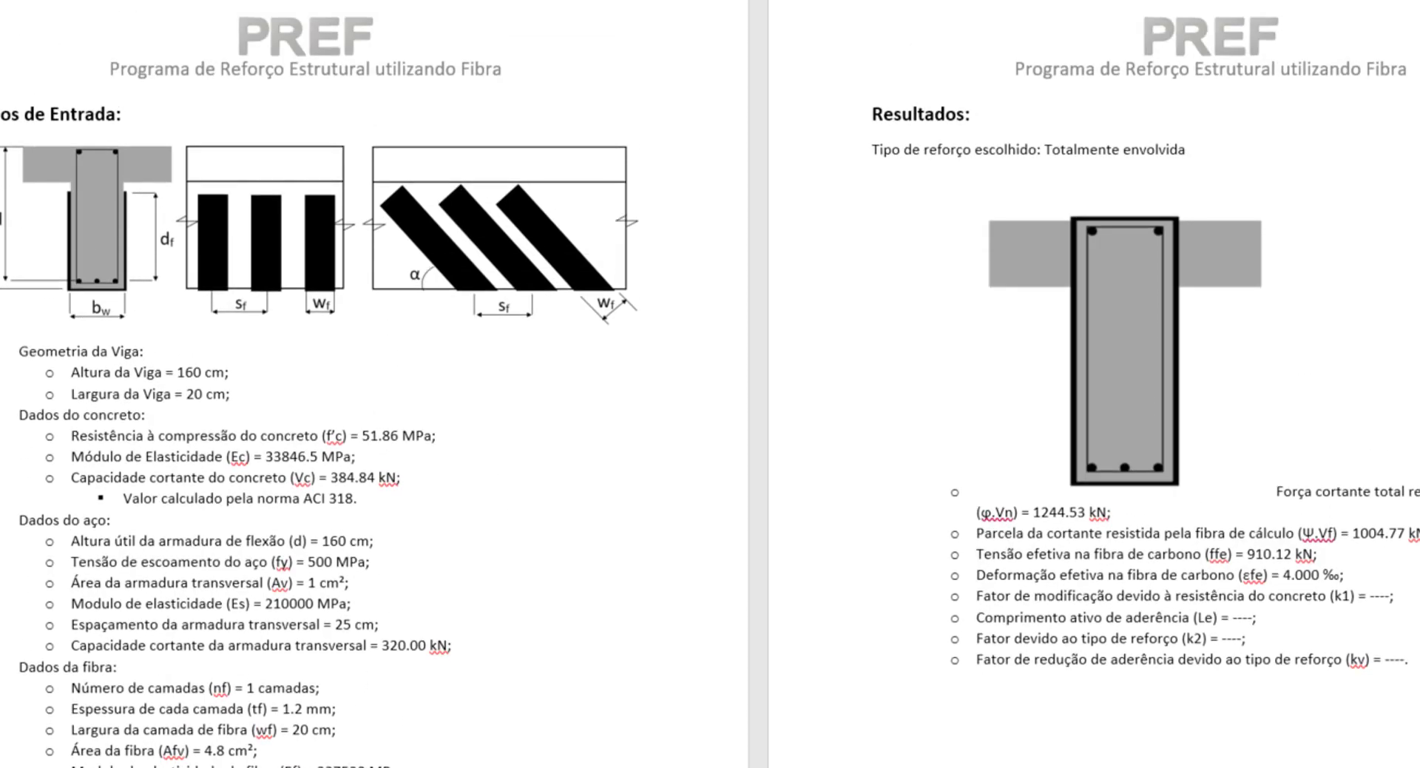